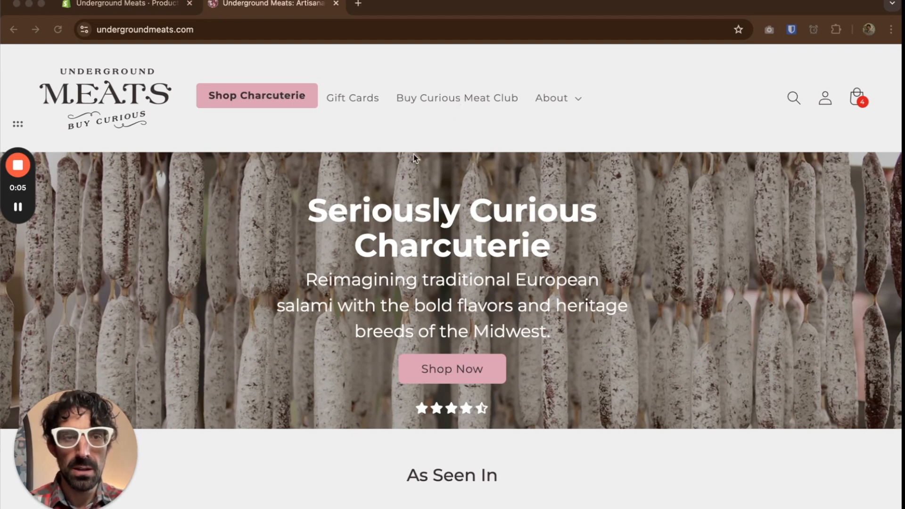
Step: Open the Shop Charcuterie collection on the storefront and look through its products
click(265, 97)
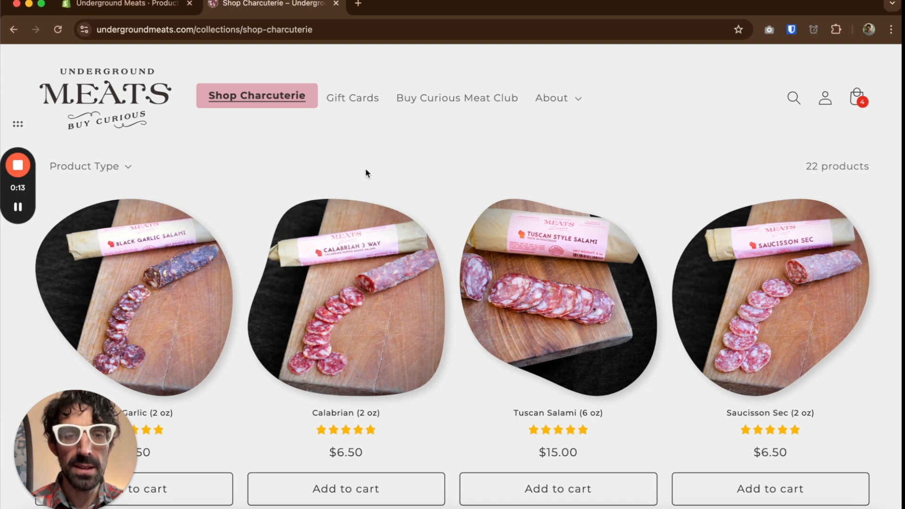
scroll(256, 176, down, 3)
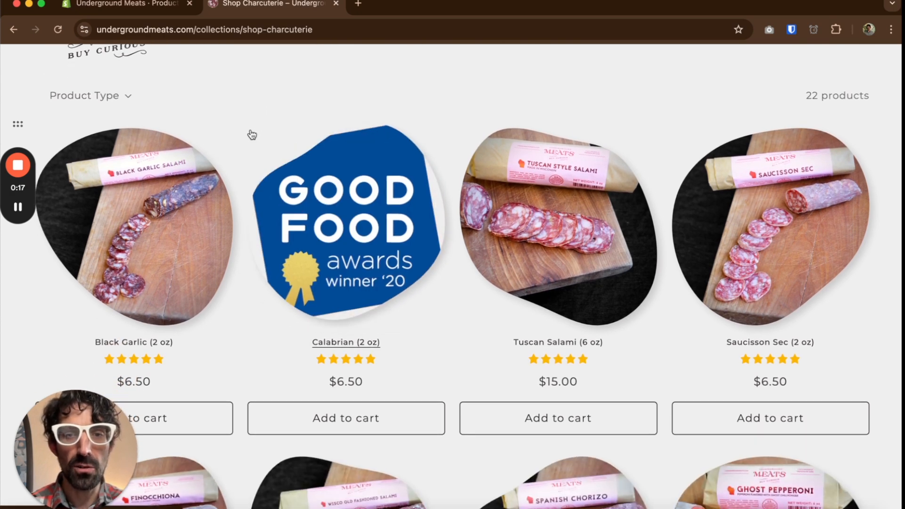
scroll(255, 156, down, 5)
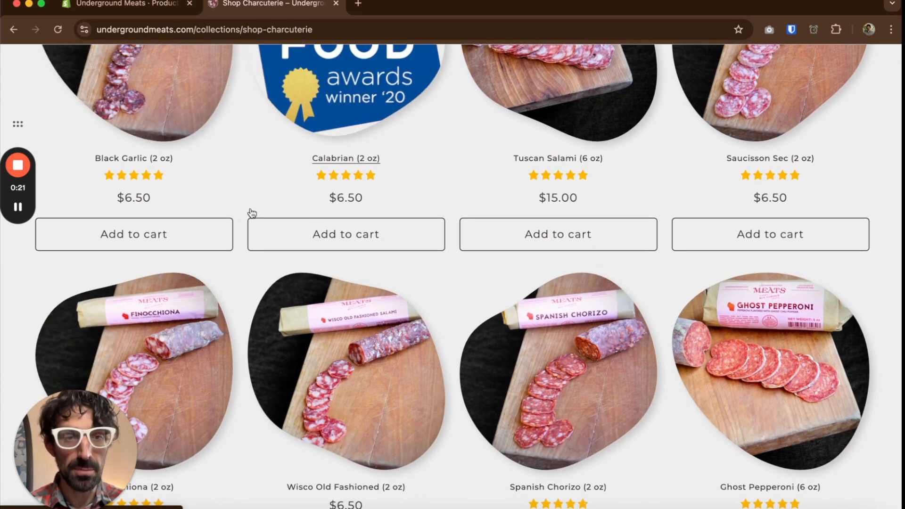
Step: Switch to the saved PDF capture of the Shop Charcuterie page and examine its holiday sale banner and product badges
key(super+Tab)
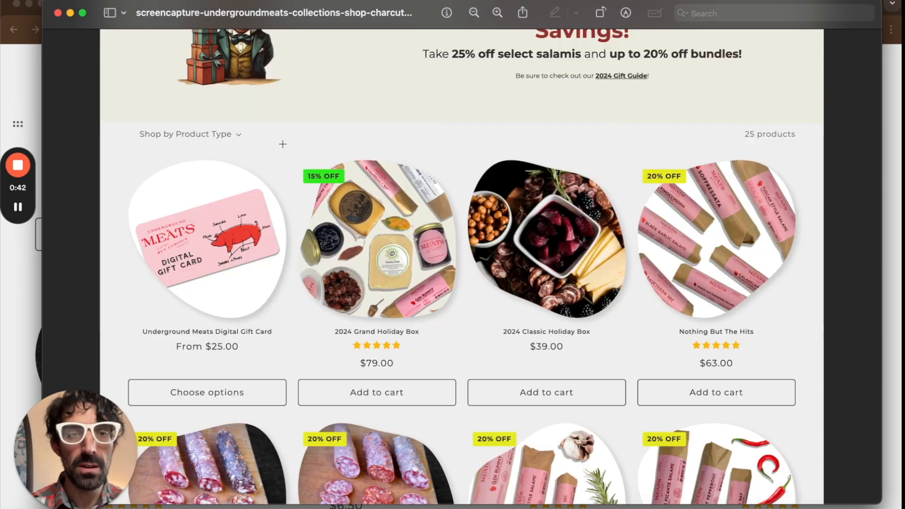
scroll(275, 143, up, 5)
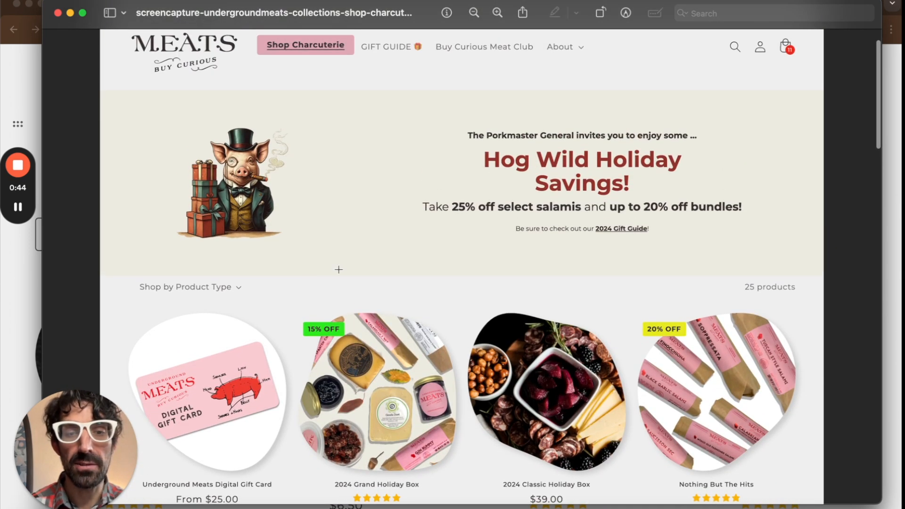
scroll(338, 325, down, 3)
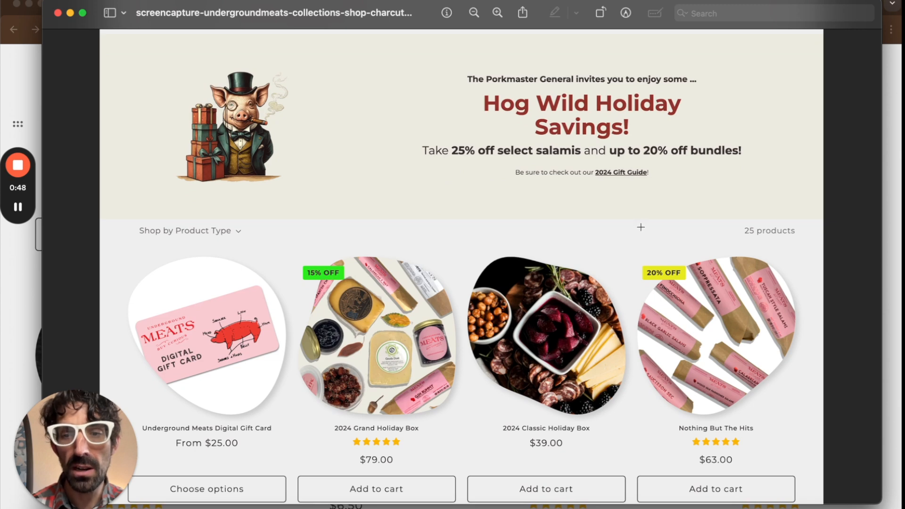
scroll(676, 276, down, 5)
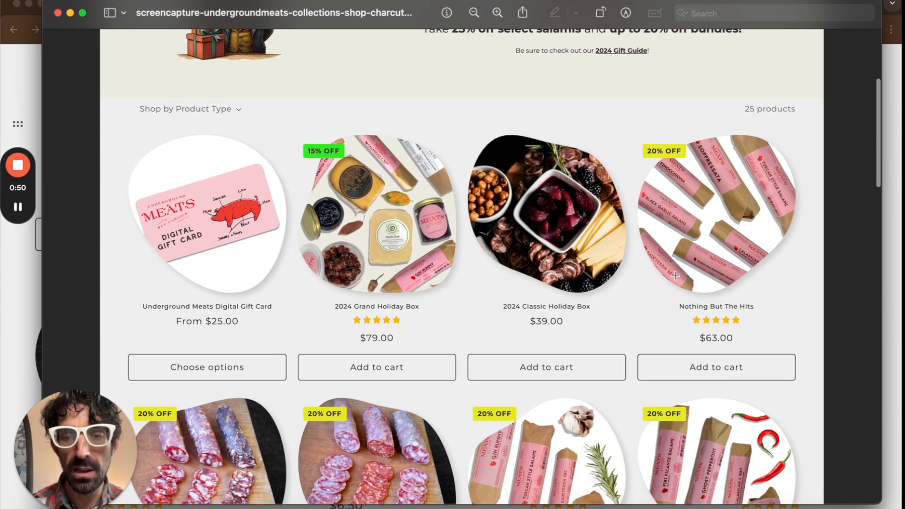
scroll(676, 275, down, 10)
scroll(483, 412, down, 3)
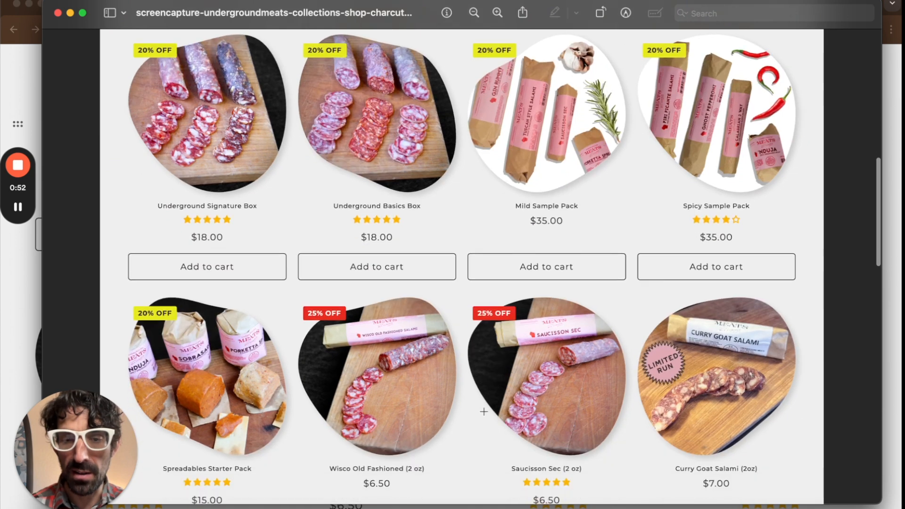
scroll(484, 412, down, 1)
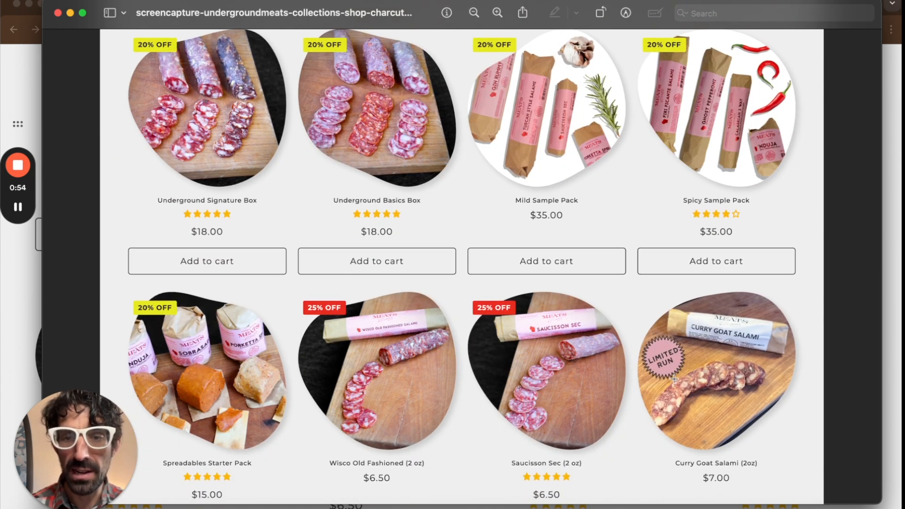
scroll(673, 377, down, 3)
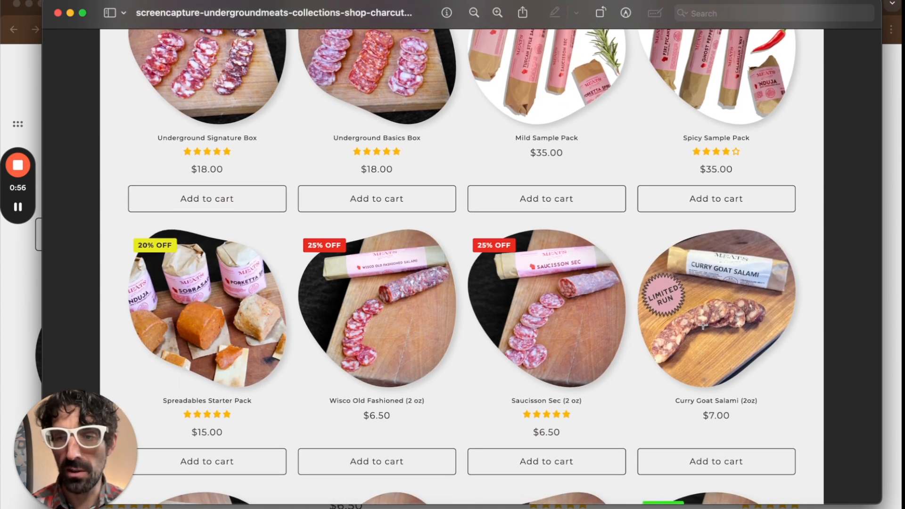
scroll(703, 324, down, 1)
scroll(702, 324, down, 7)
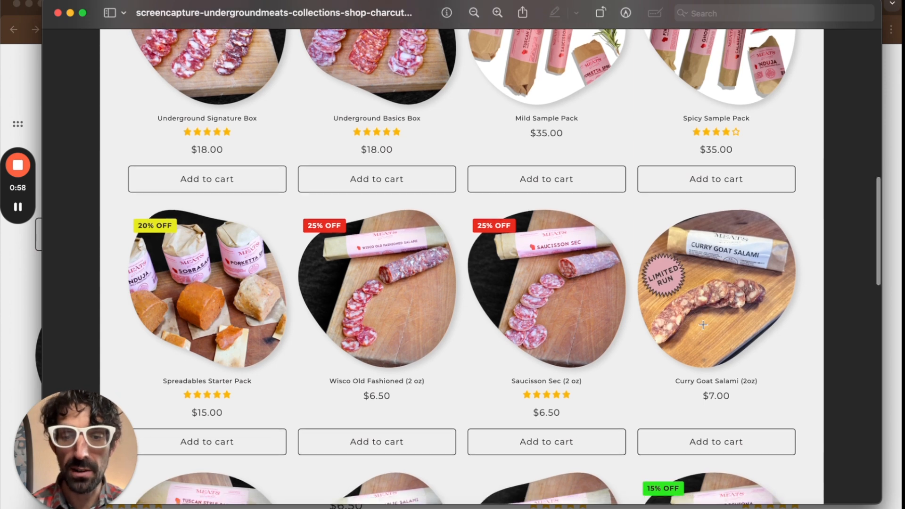
scroll(515, 422, down, 4)
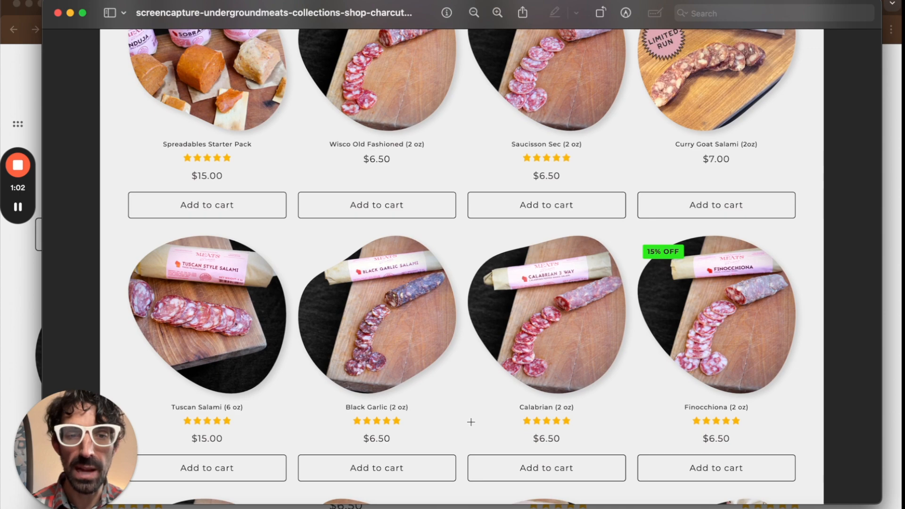
Step: Compare the discount badges on the bundles with those on the individual salamis in the page capture
scroll(471, 422, up, 8)
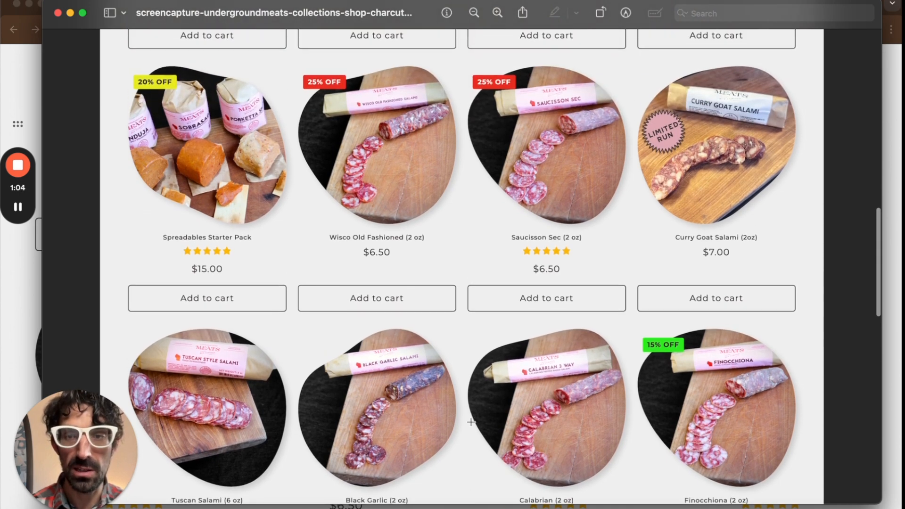
scroll(289, 370, up, 2)
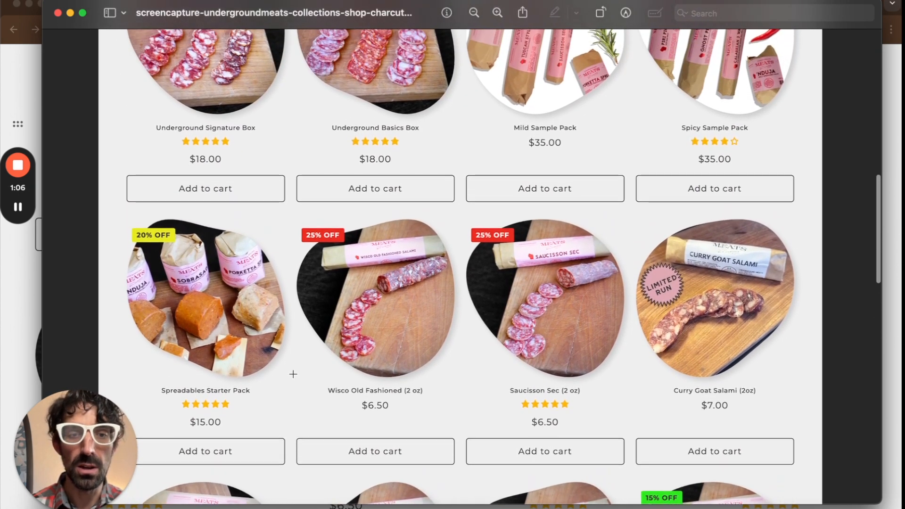
scroll(293, 374, up, 1)
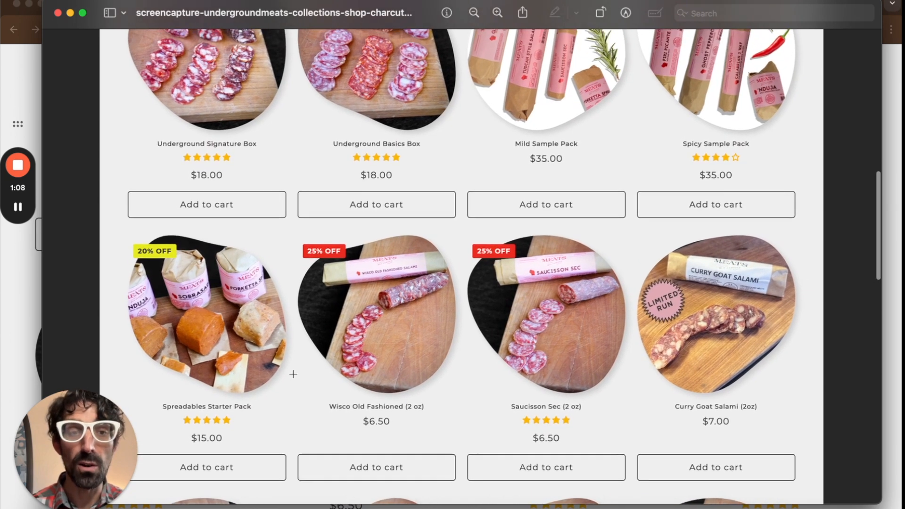
scroll(293, 372, up, 3)
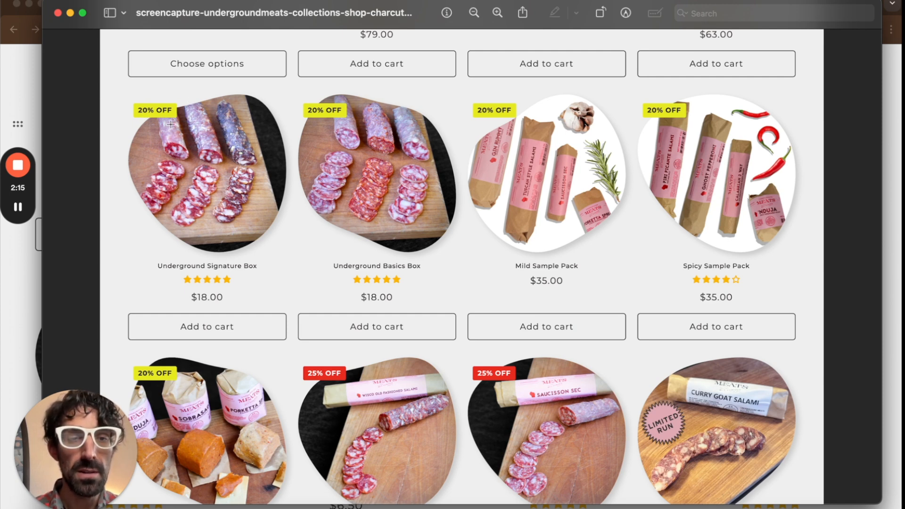
scroll(170, 124, down, 1)
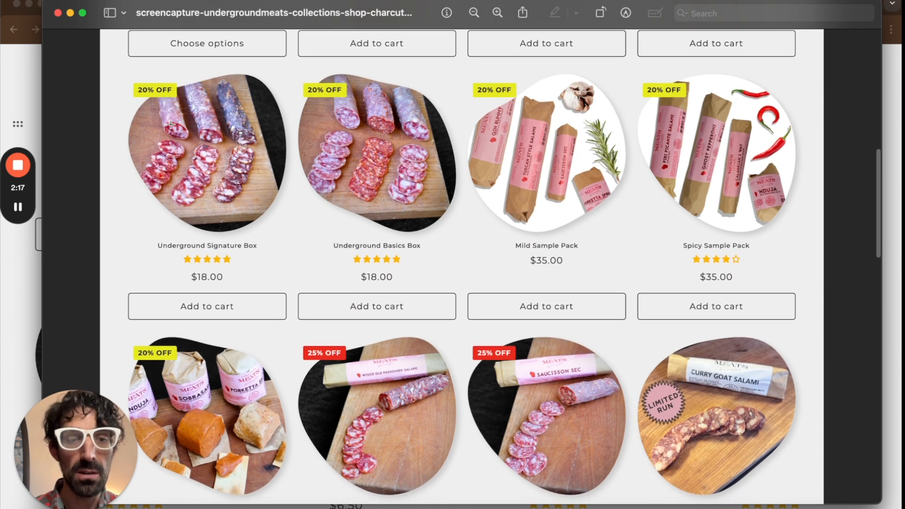
scroll(170, 124, down, 5)
scroll(170, 124, up, 5)
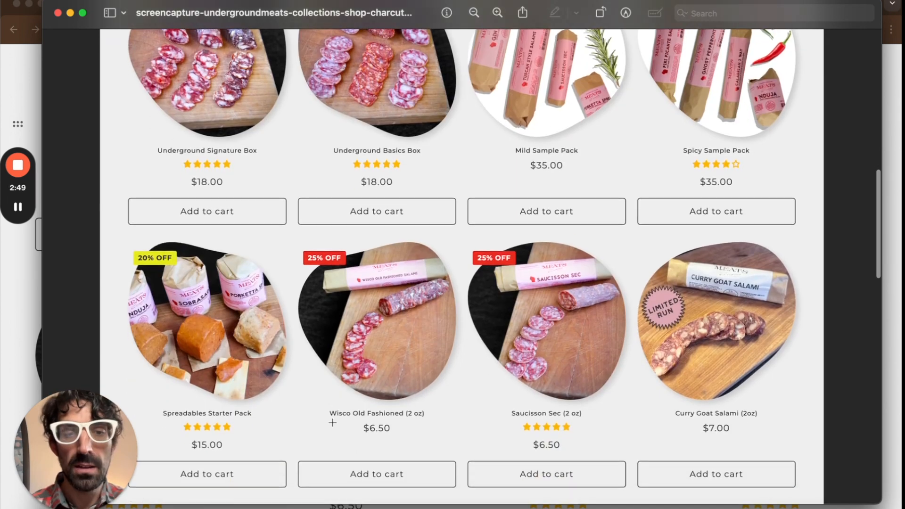
scroll(332, 423, up, 15)
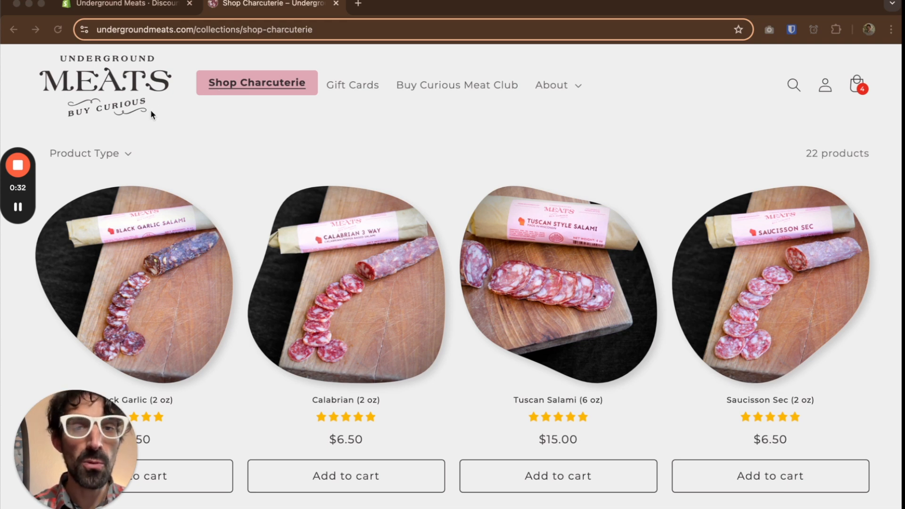
Step: Show the storefront's Product Type filter options, and list only the active products in the Shopify admin
click(125, 154)
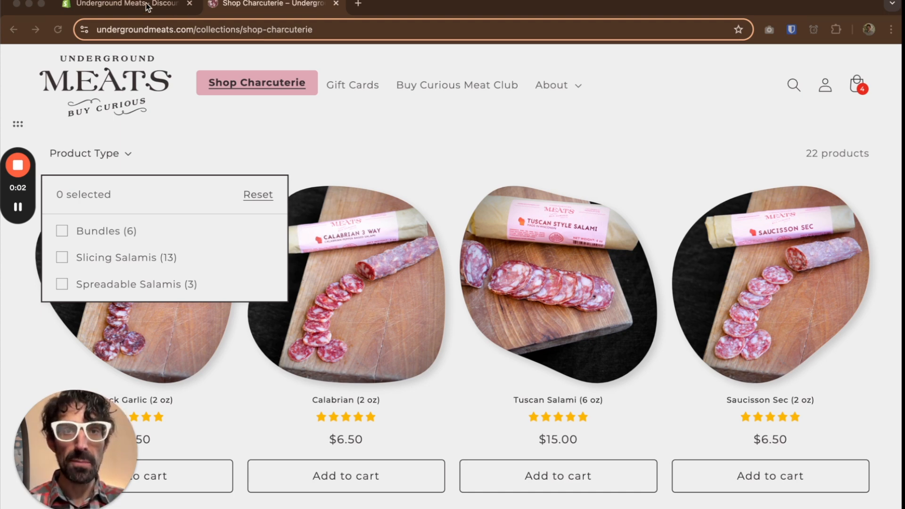
click(147, 6)
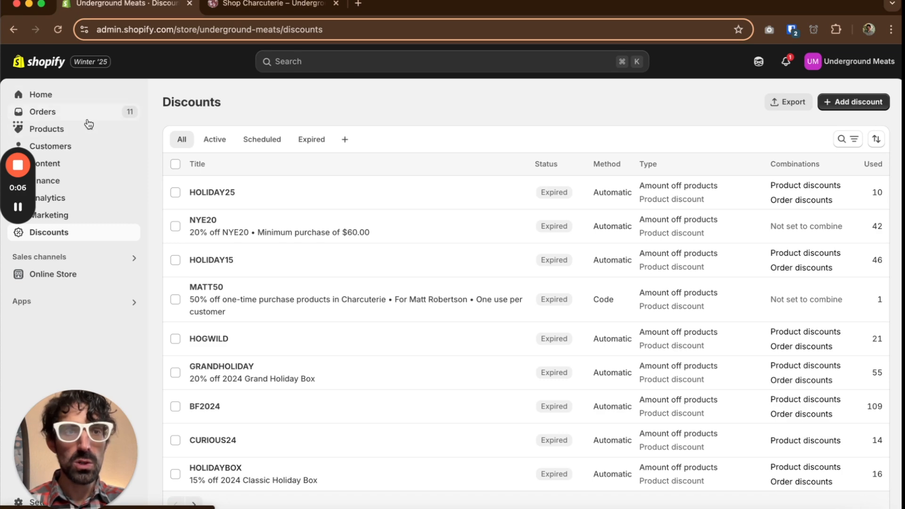
click(61, 128)
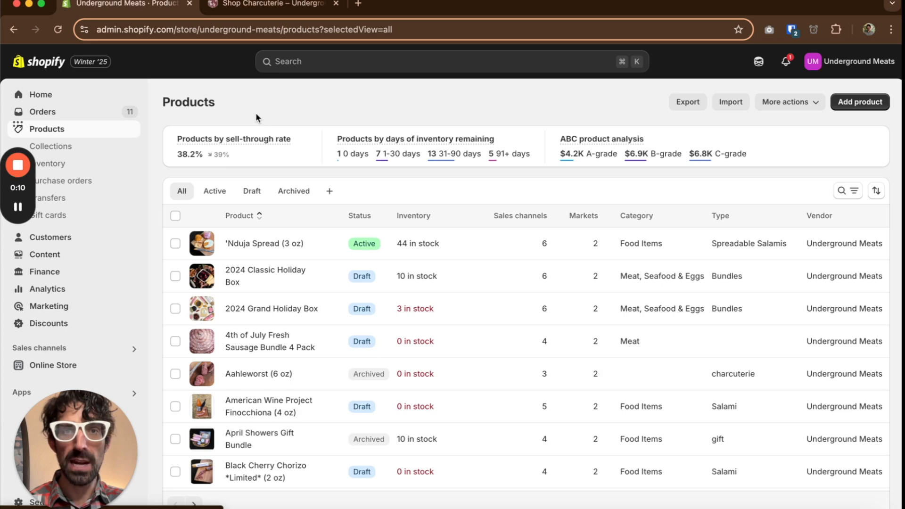
click(215, 195)
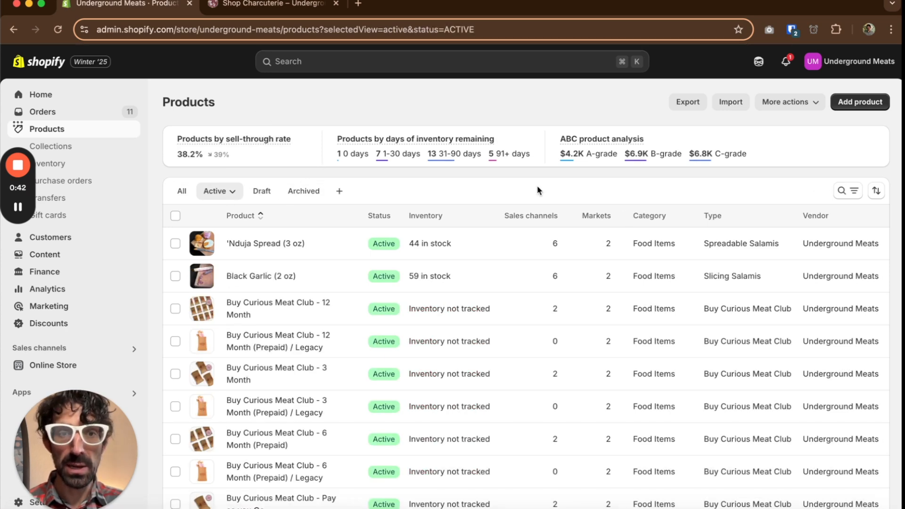
Step: Filter the active products by product type Bundles and compare them with the storefront's Product Type filter
click(854, 196)
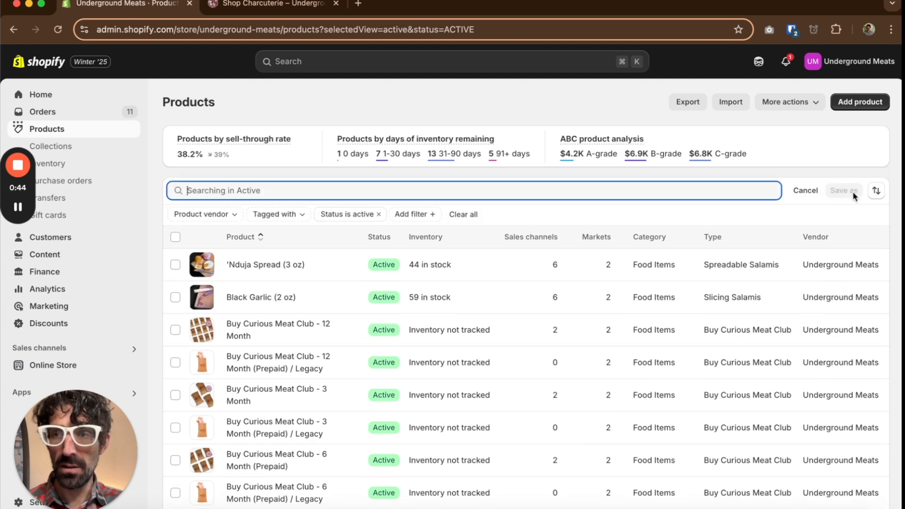
click(427, 217)
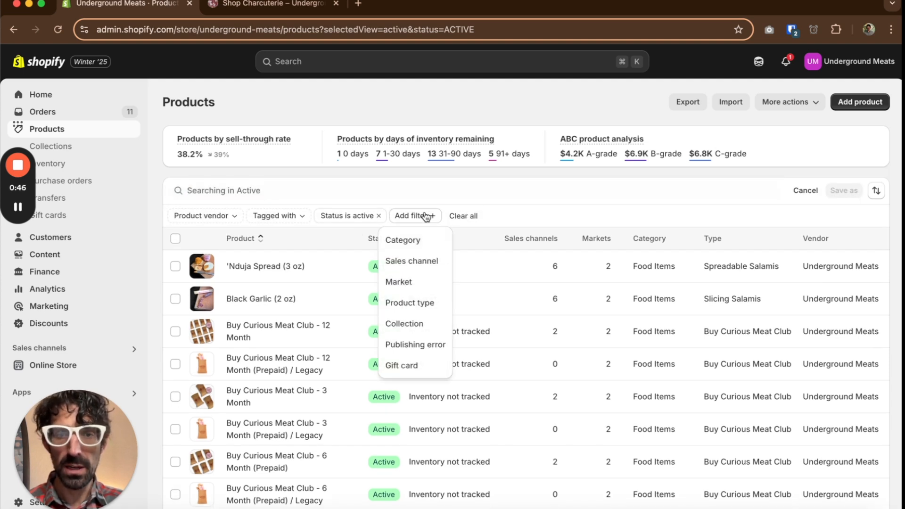
click(417, 305)
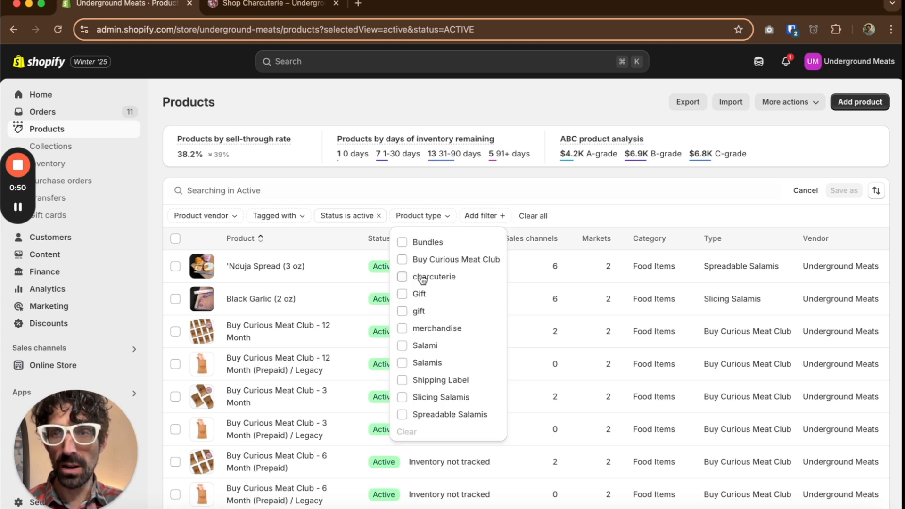
click(420, 249)
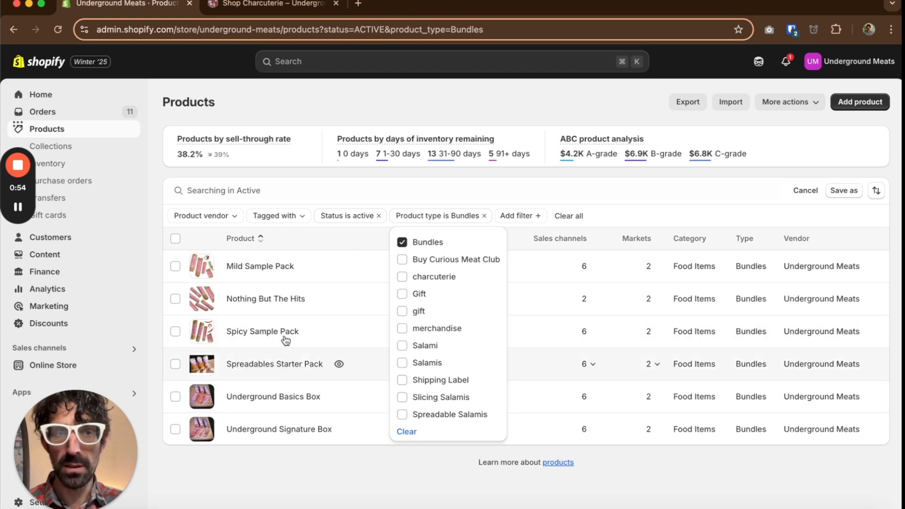
click(255, 17)
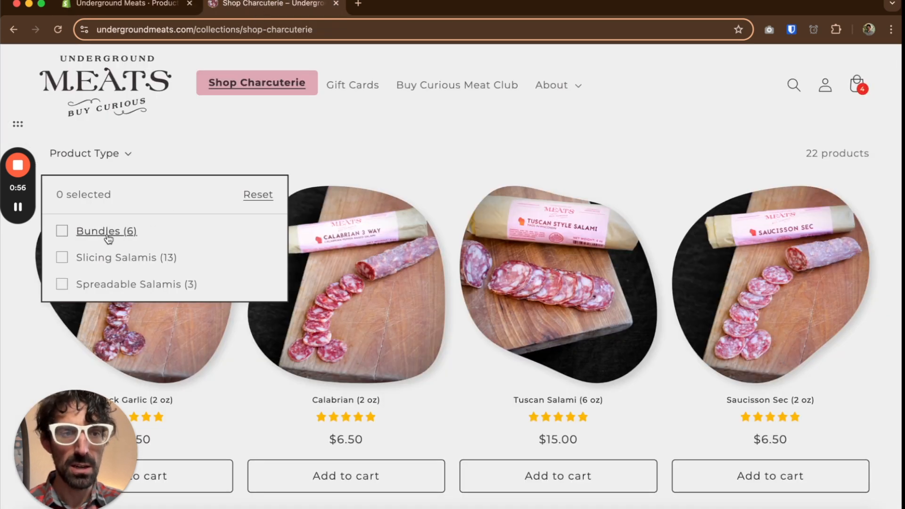
click(137, 8)
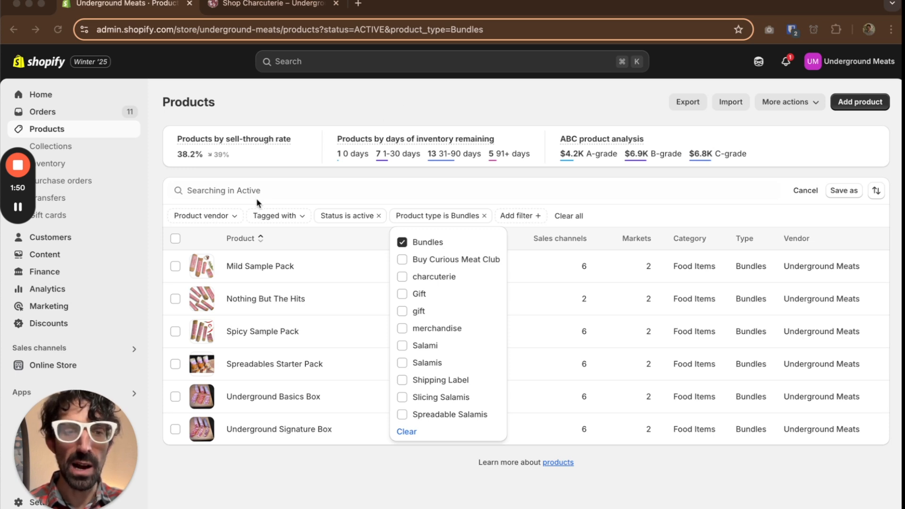
Step: Select the Mild Sample Pack, Nothing But The Hits and Spicy Sample Pack products and dismiss the product type options
click(175, 266)
click(175, 299)
click(175, 331)
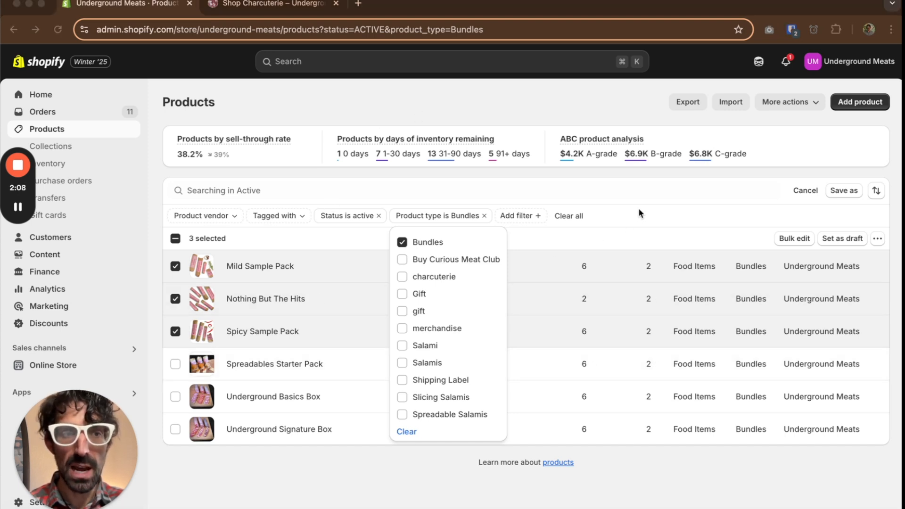
click(625, 214)
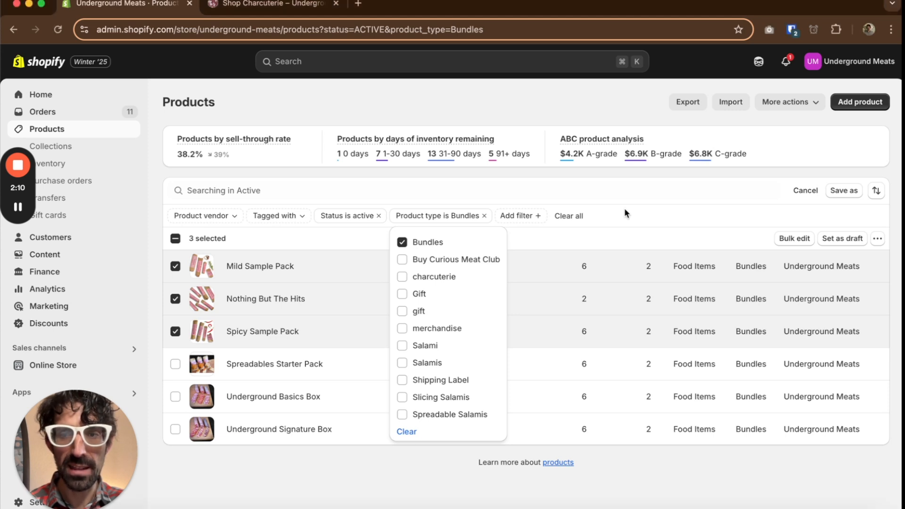
Step: Create the tag EXAMPLE15, add it to the three selected bundle products and save
click(876, 239)
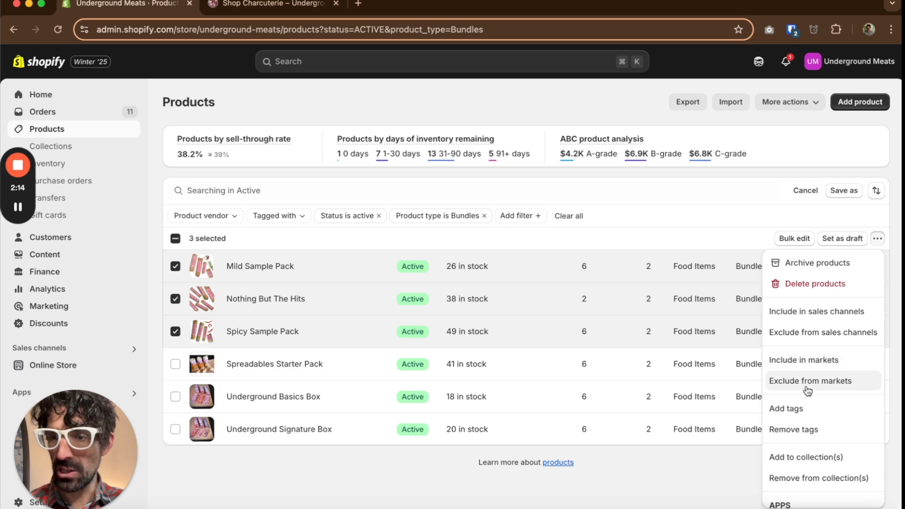
click(801, 409)
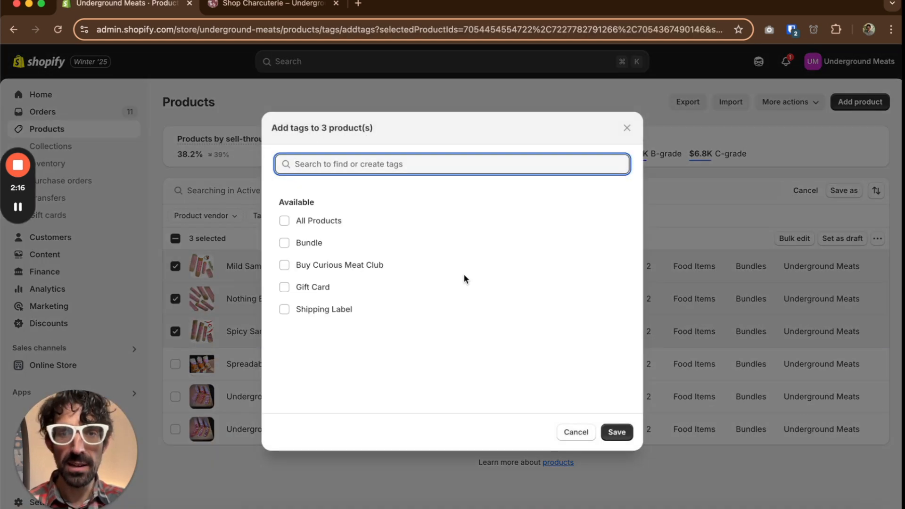
text(E)
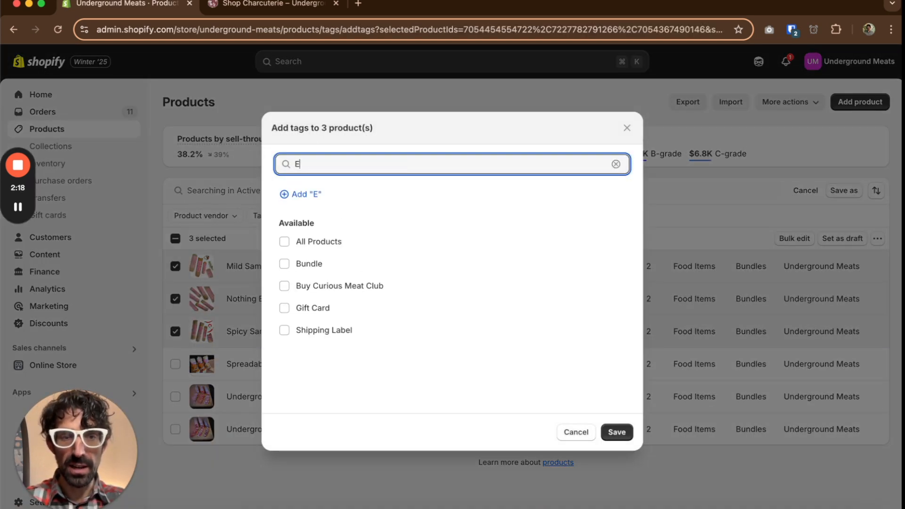
text(XAMPLE)
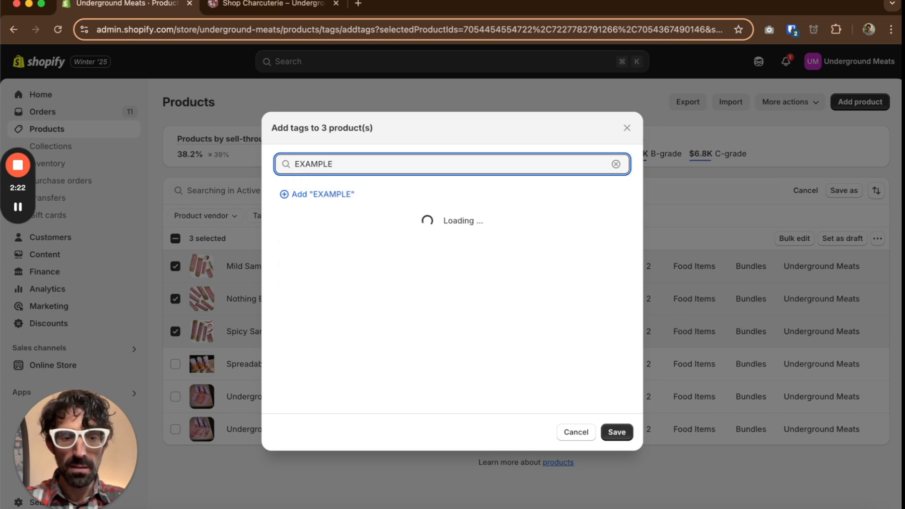
text(15)
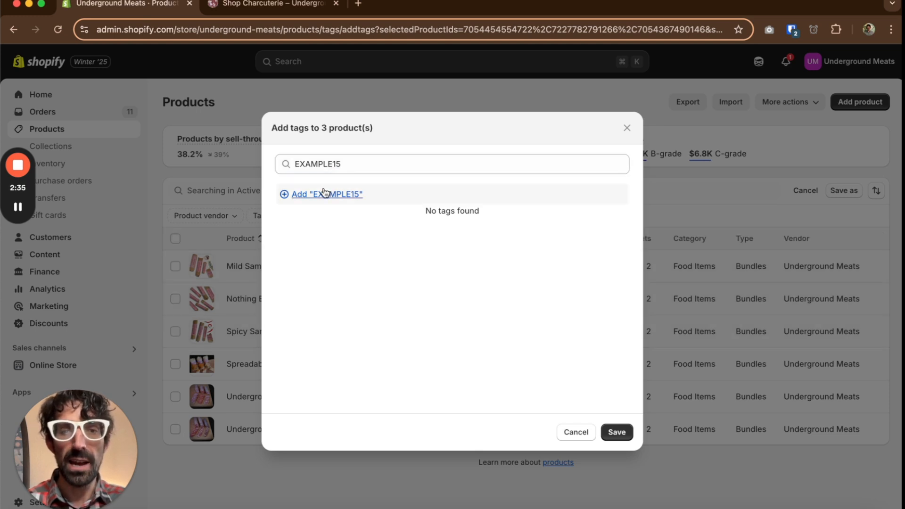
click(321, 194)
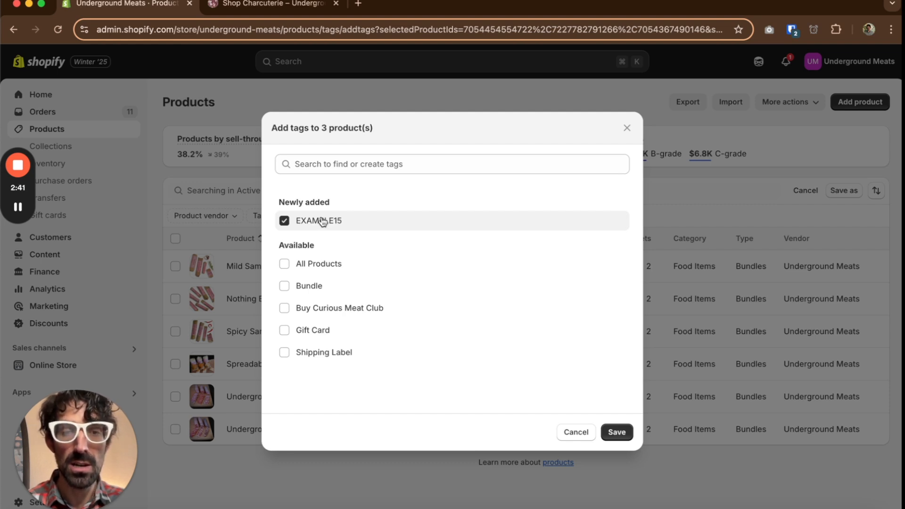
click(624, 431)
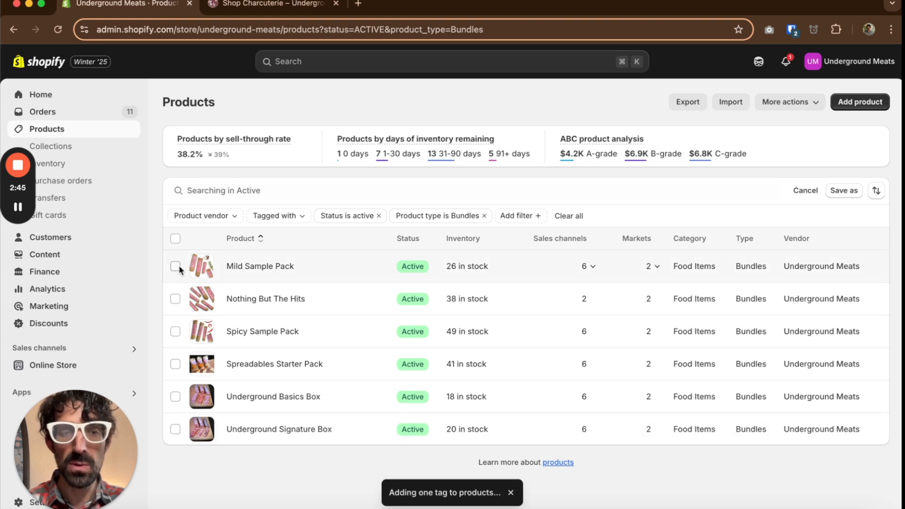
Step: Open the Mild Sample Pack product in a separate tab and check the tags in its product organization
right_click(250, 270)
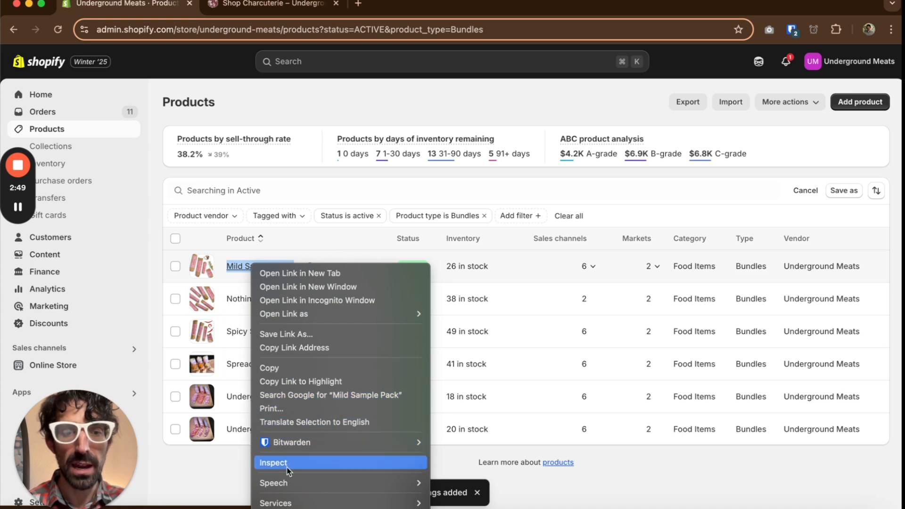
click(310, 273)
click(264, 5)
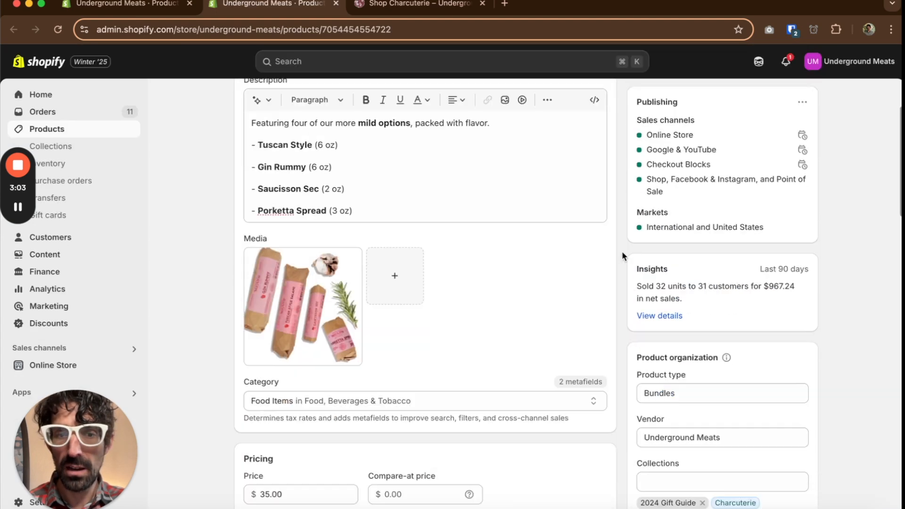
scroll(623, 256, down, 3)
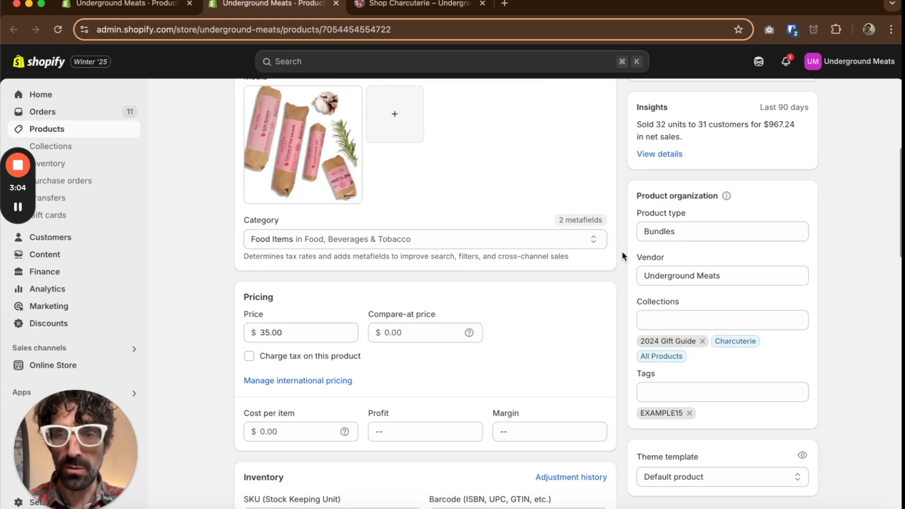
scroll(621, 251, down, 5)
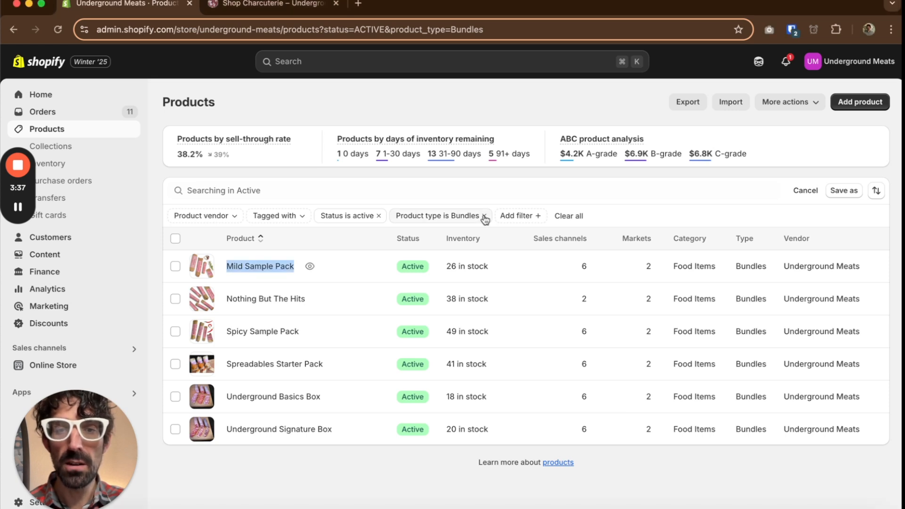
Step: Replace the Bundles product type filter on the active products with Slicing Salamis
click(483, 216)
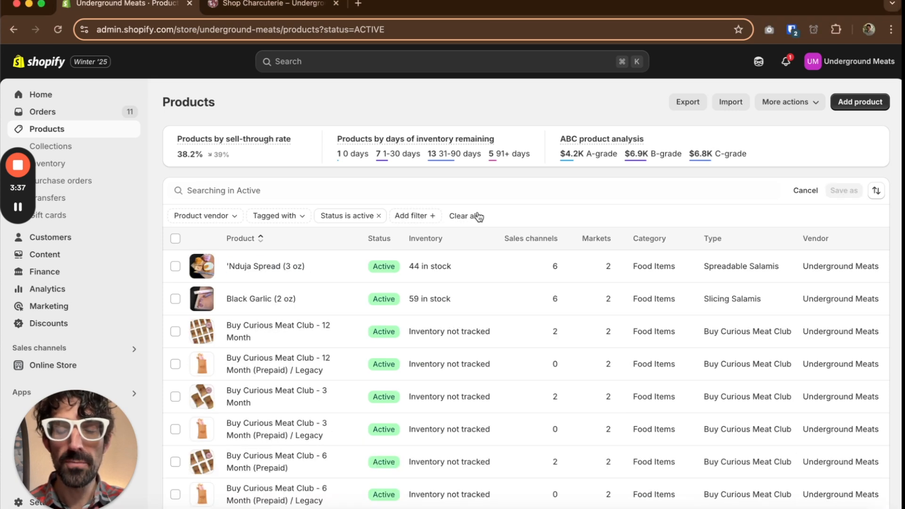
click(426, 215)
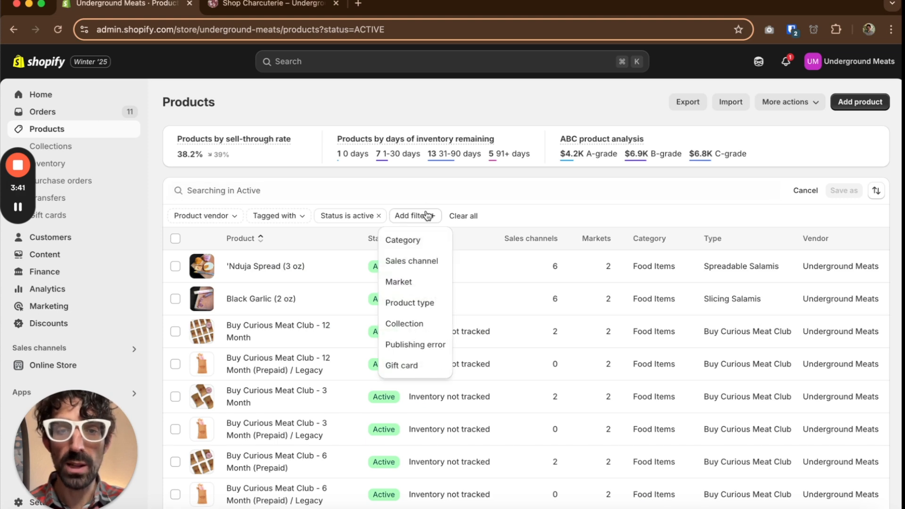
click(421, 303)
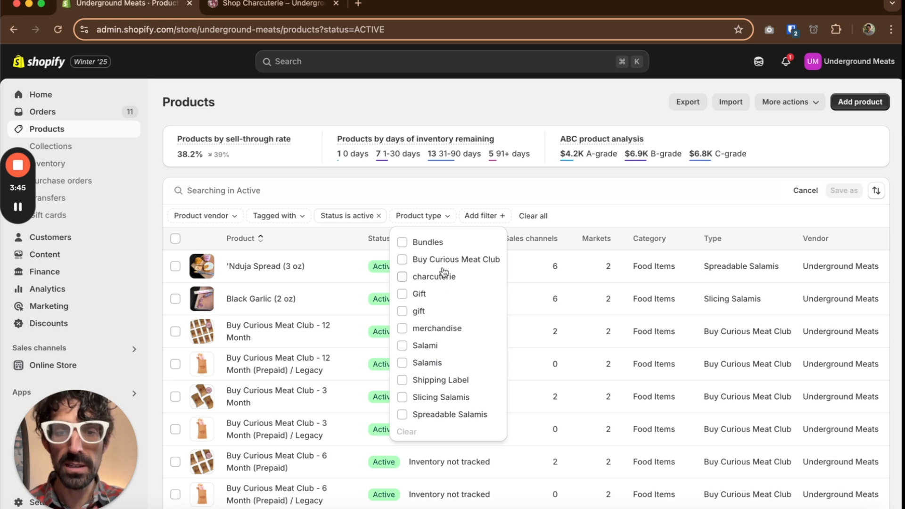
click(428, 399)
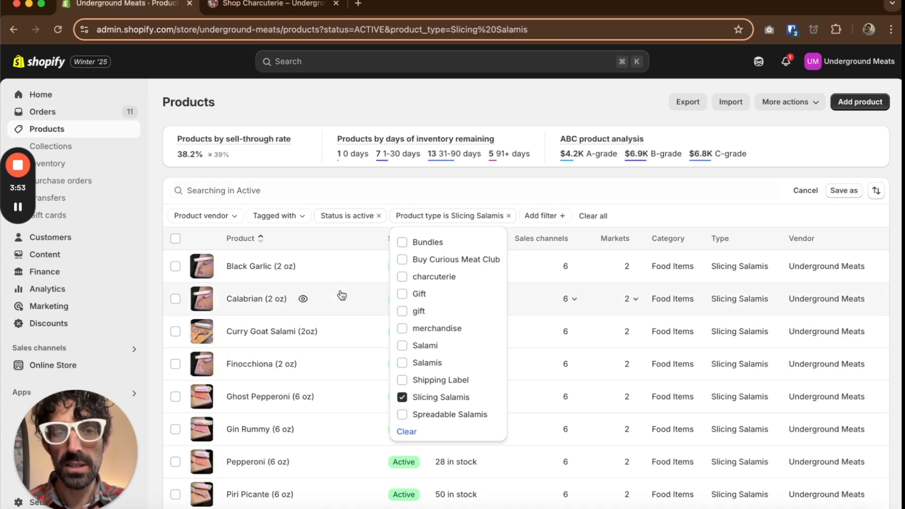
scroll(342, 295, down, 2)
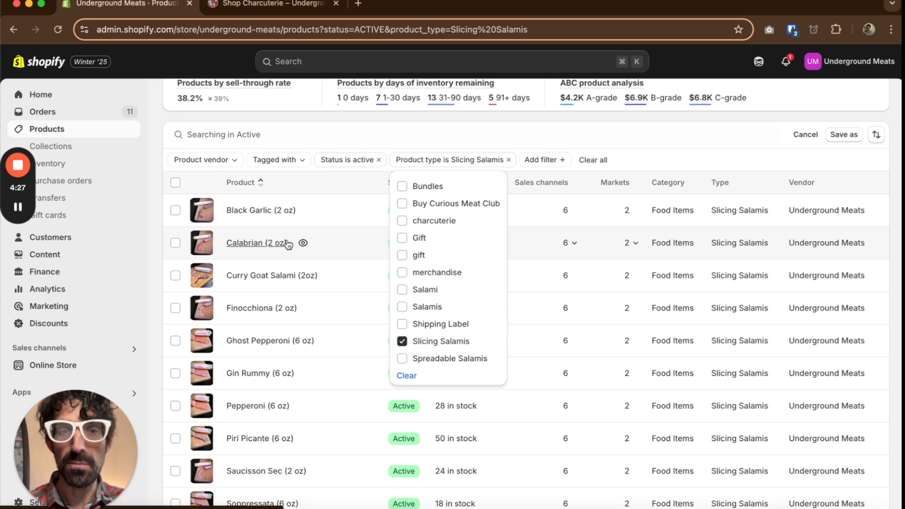
click(18, 206)
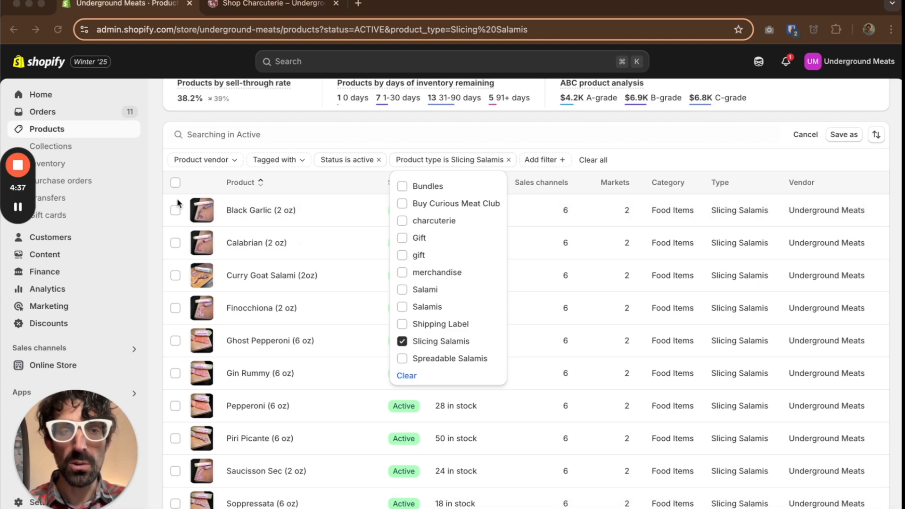
Step: Select all the slicing salamis except Curry Goat Salami, Ghost Pepperoni, Gin Rummy, Saucisson Sec and Spanish Chorizo
scroll(180, 231, down, 3)
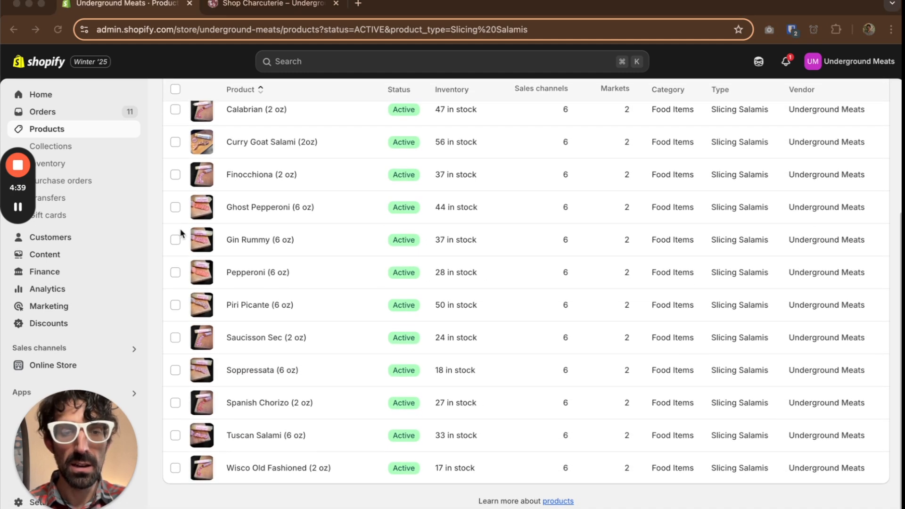
scroll(181, 232, up, 2)
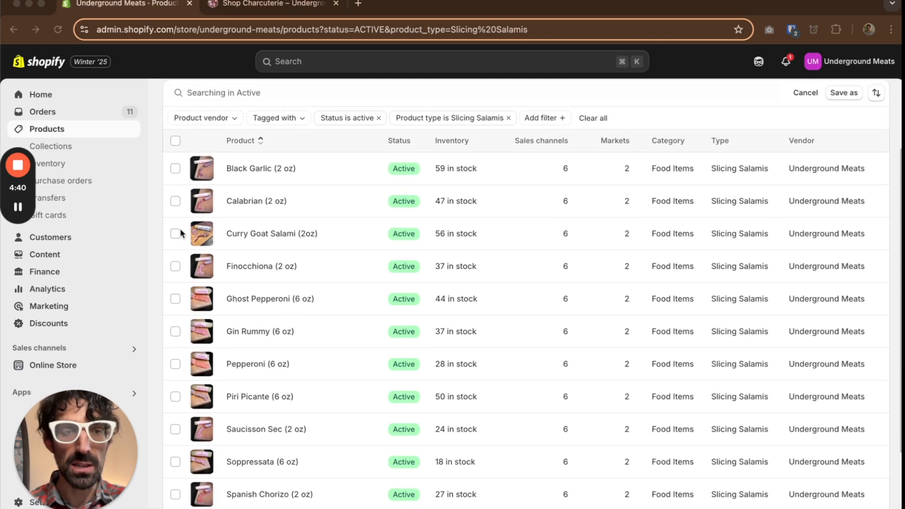
click(175, 140)
click(176, 140)
scroll(186, 316, down, 3)
click(178, 143)
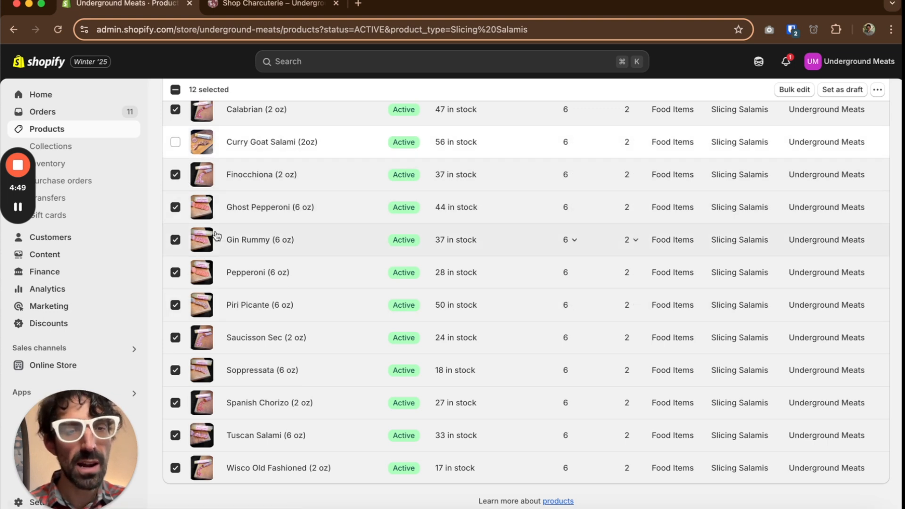
click(177, 243)
click(175, 338)
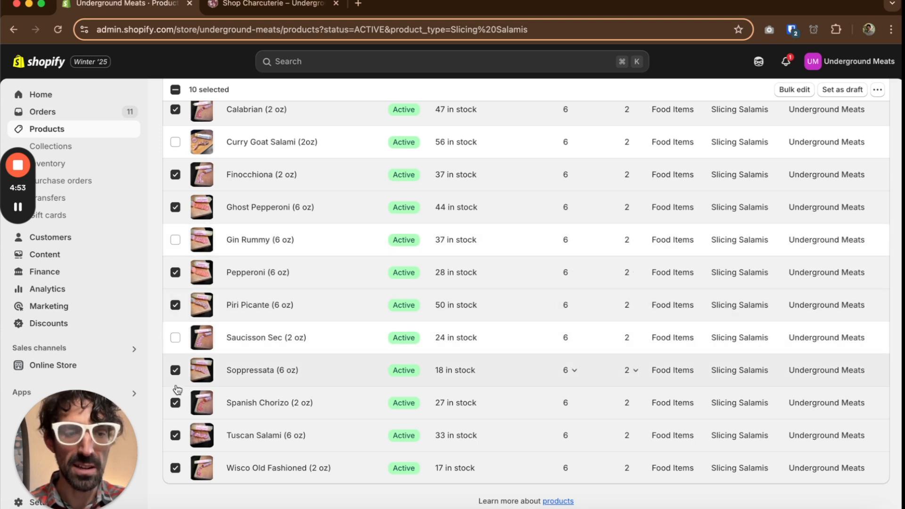
click(178, 402)
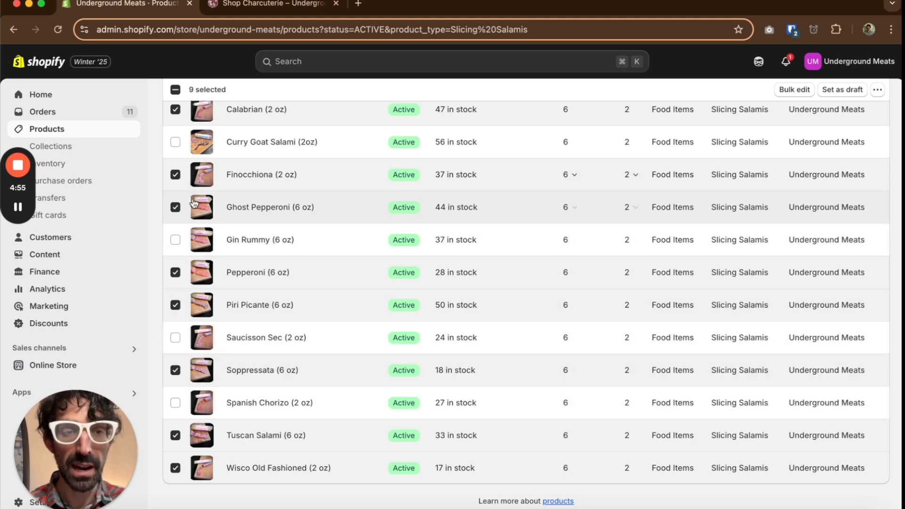
click(175, 208)
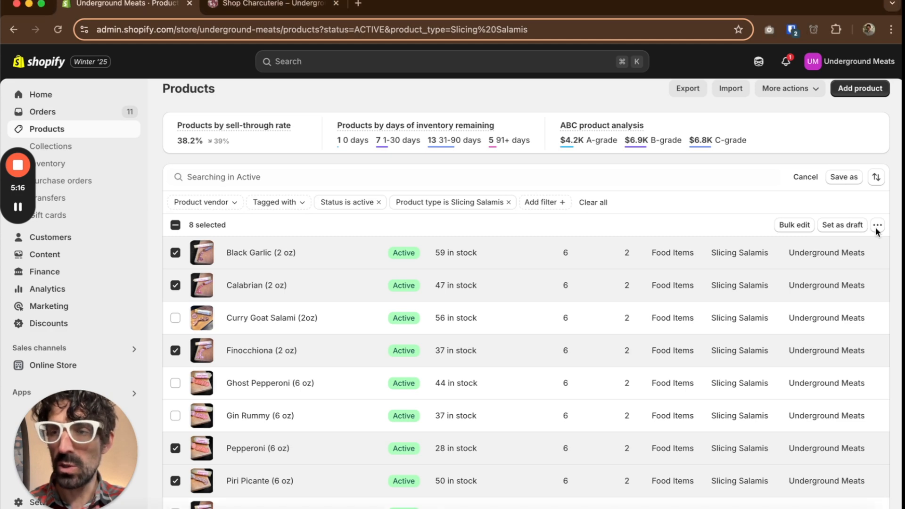
Step: Create the tag EXAMPLE20, add it to the selected slicing salamis and save
click(876, 224)
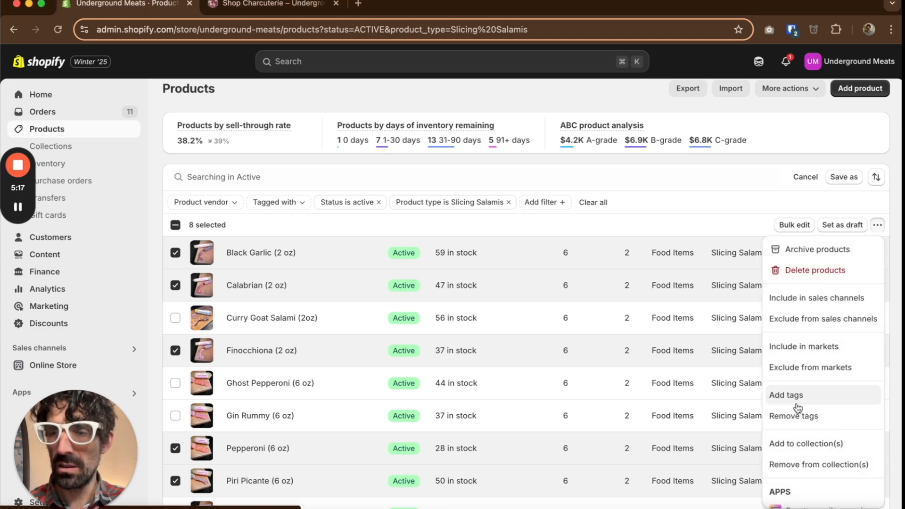
click(786, 395)
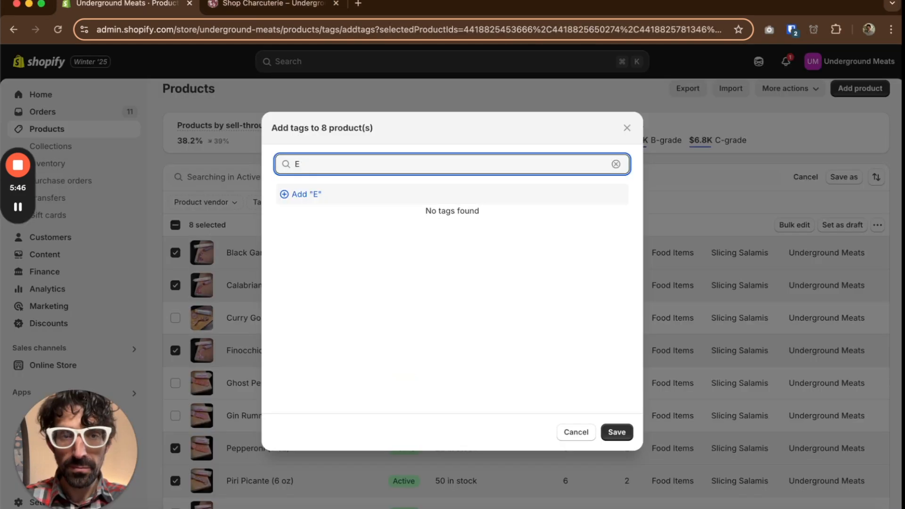
text(EXAM)
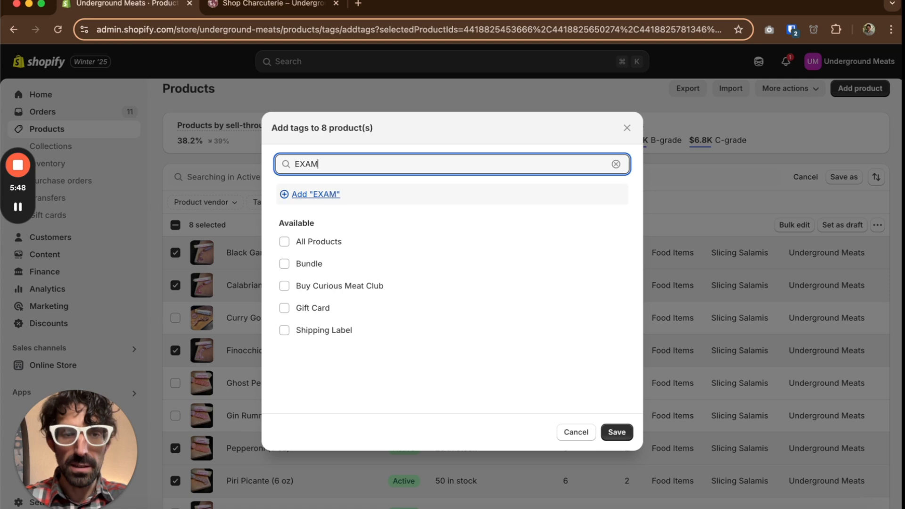
text(PLE20)
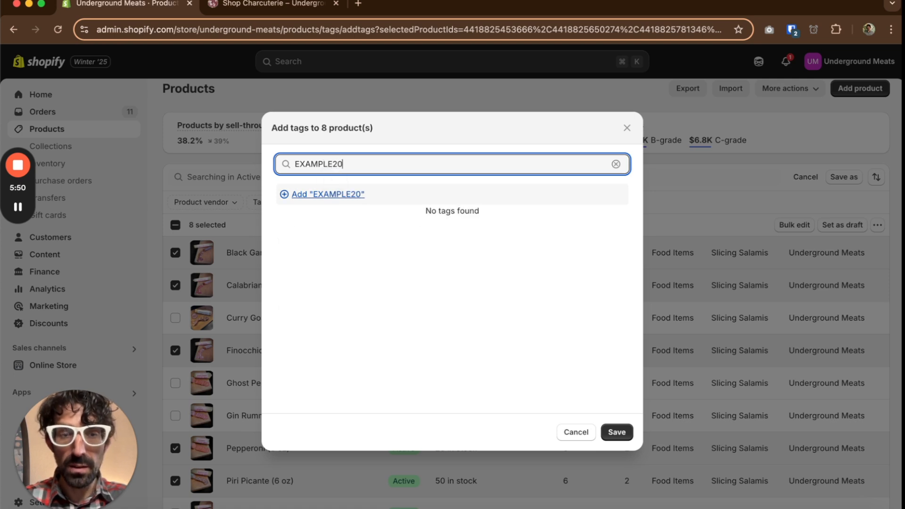
click(323, 193)
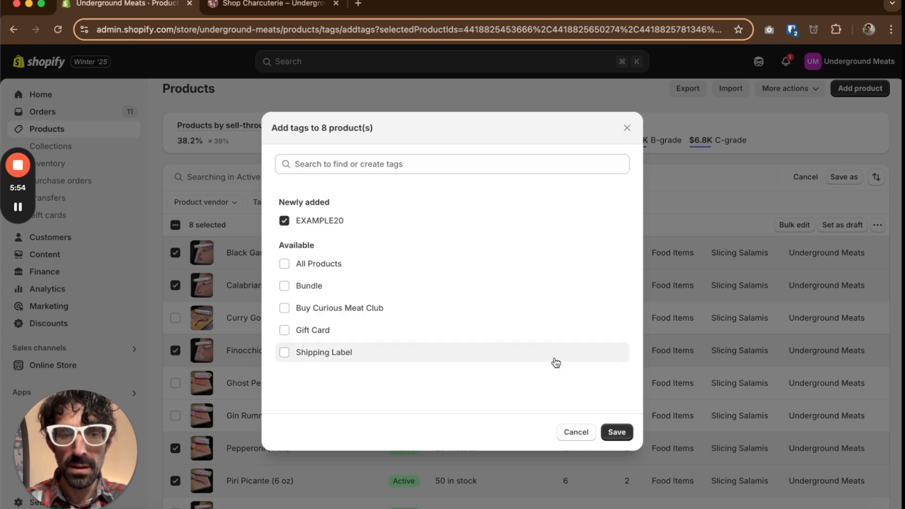
click(613, 430)
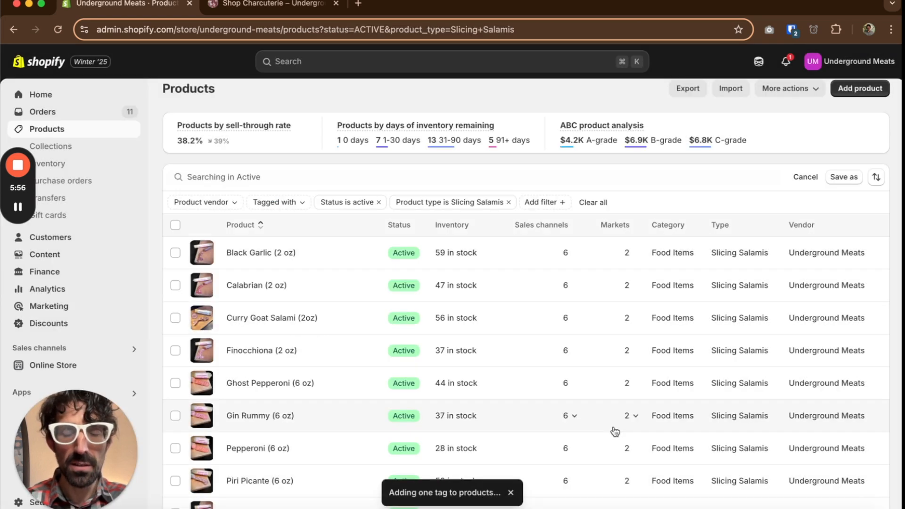
Step: Change the product type filter to Spreadable Salamis and select the 'Nduja Spread (3 oz) and Sobrasada Spread (3 oz) products
click(508, 202)
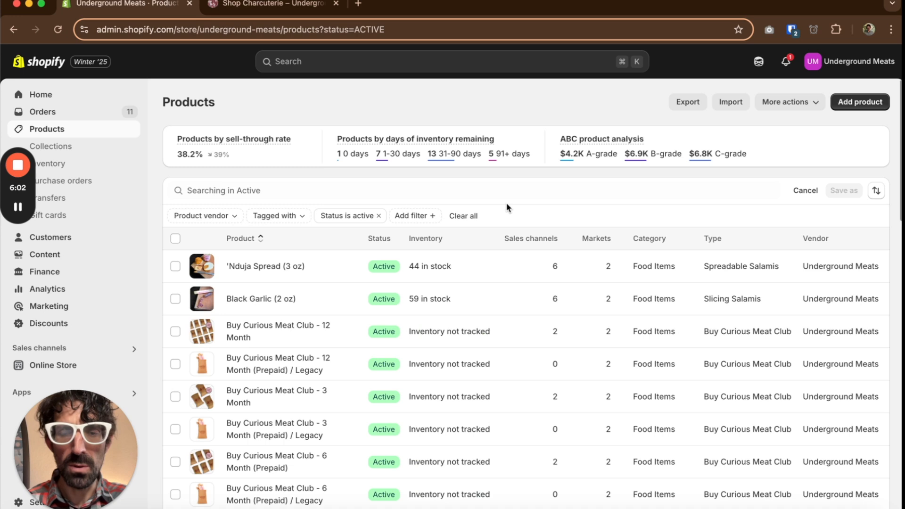
click(427, 217)
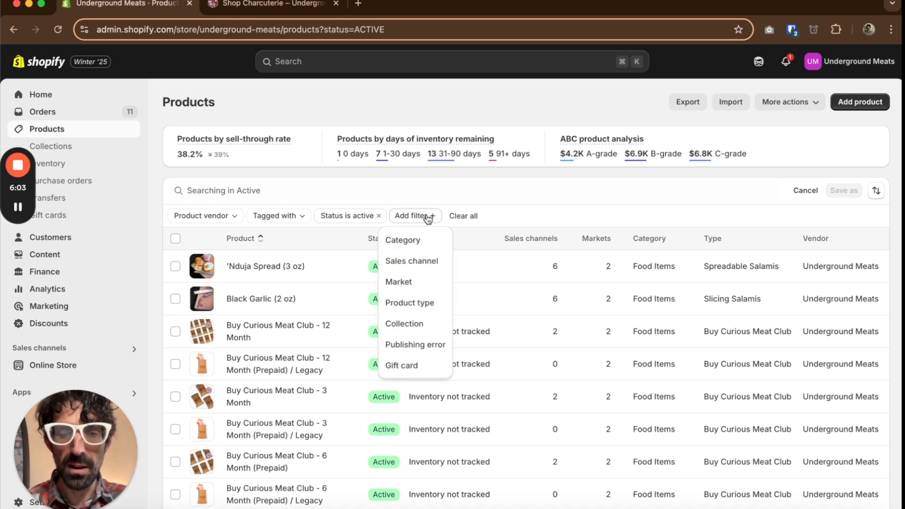
click(420, 302)
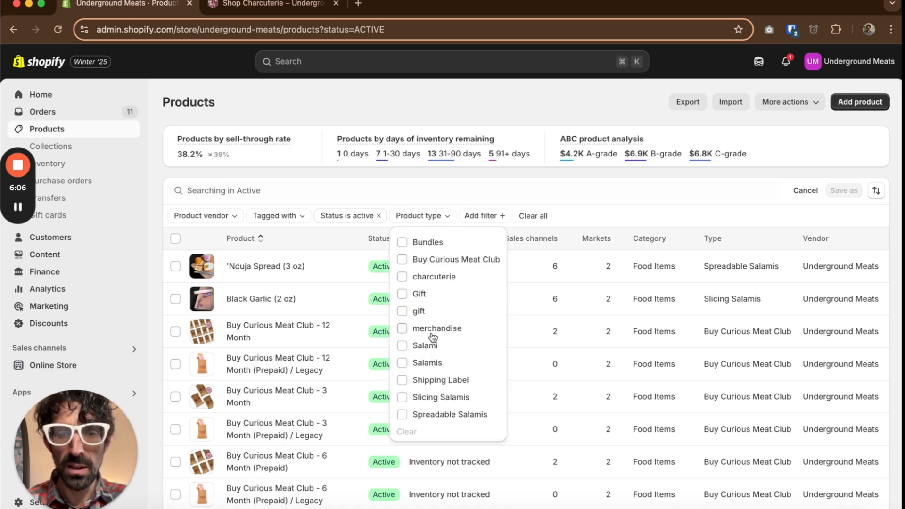
click(440, 414)
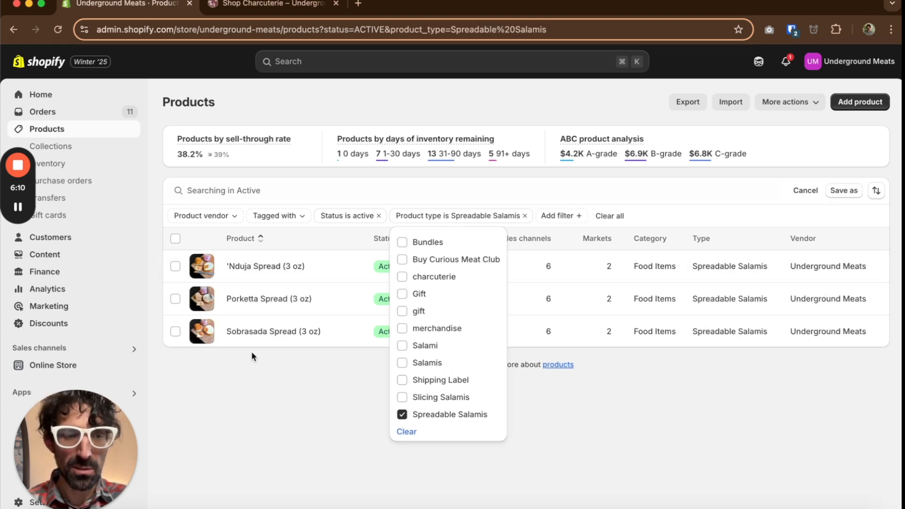
click(176, 265)
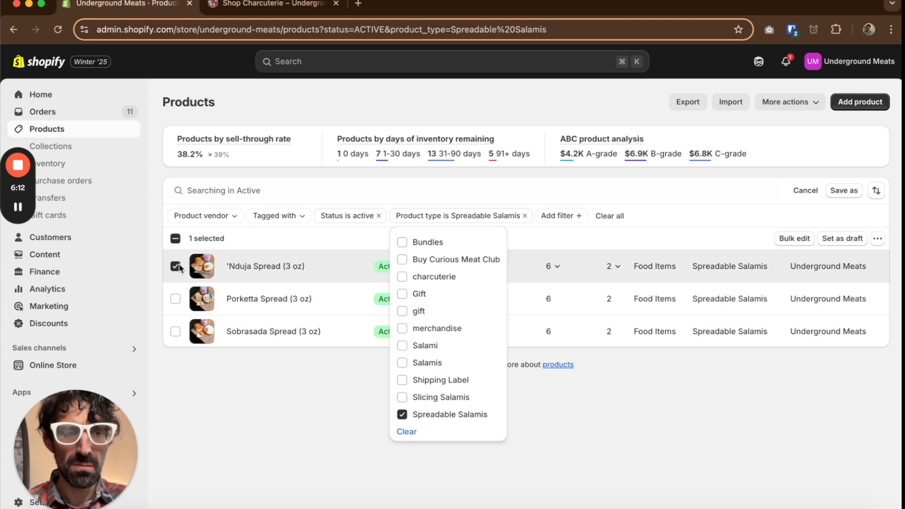
click(175, 331)
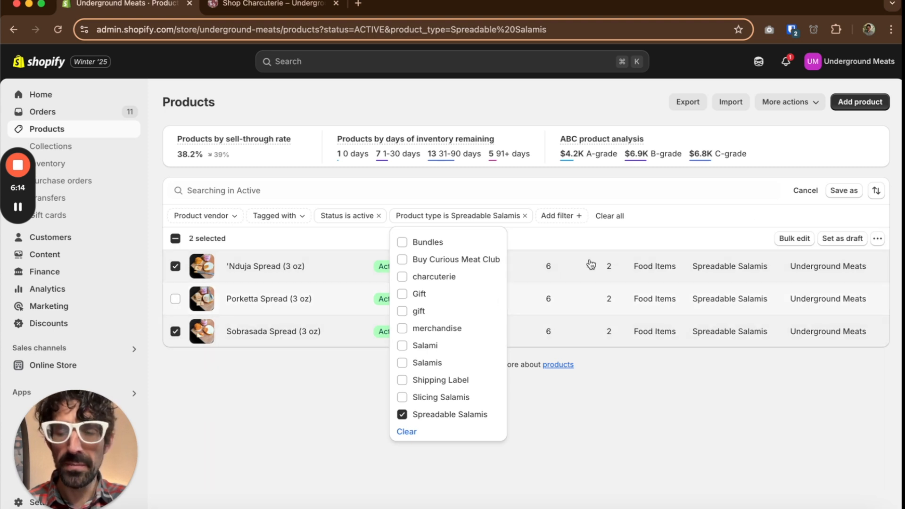
Step: Create the tag EXAMPLE25, add it to the two selected spreadable salamis and save
click(878, 241)
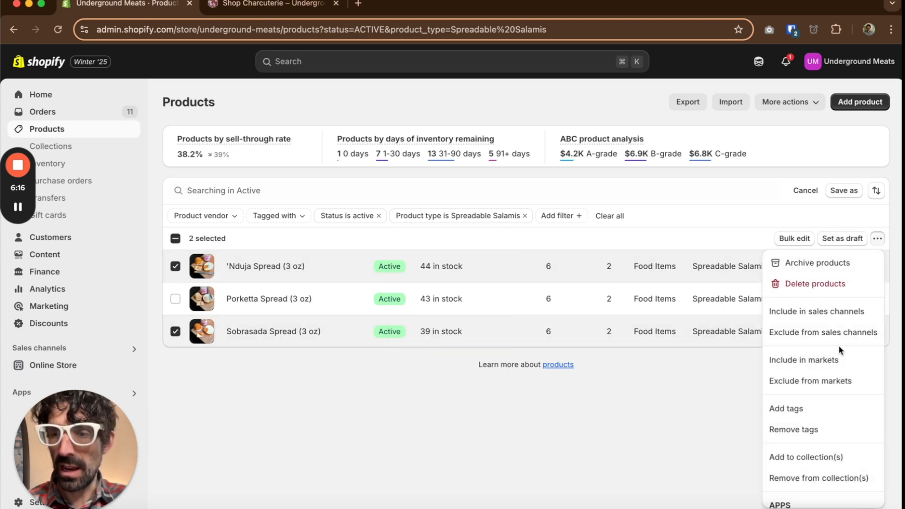
click(805, 408)
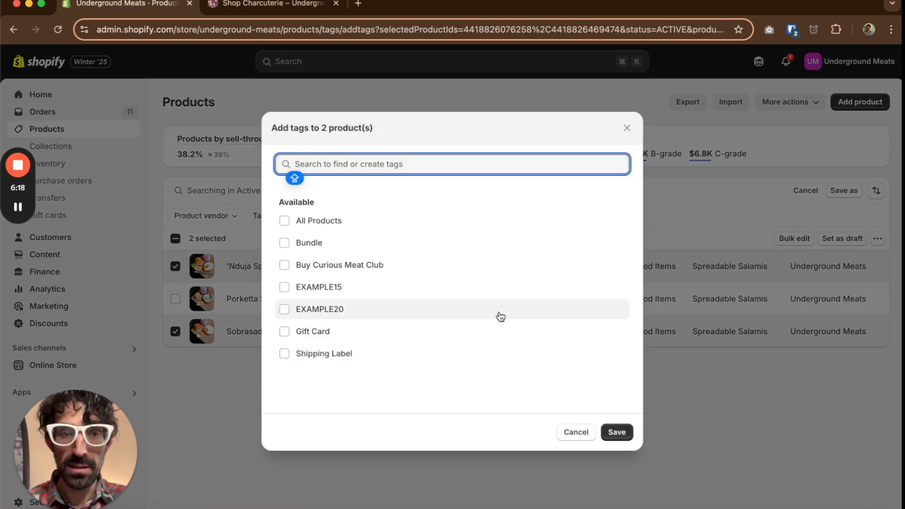
text(EXAM)
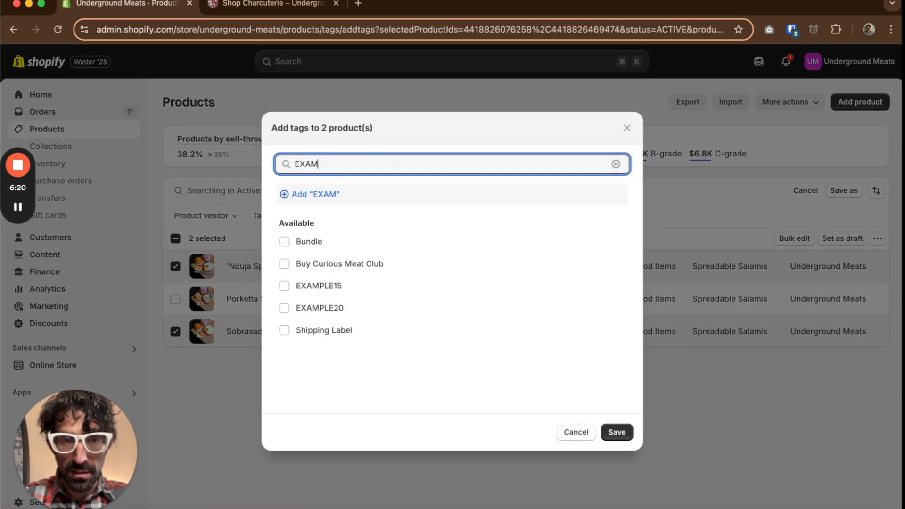
text(PLE25)
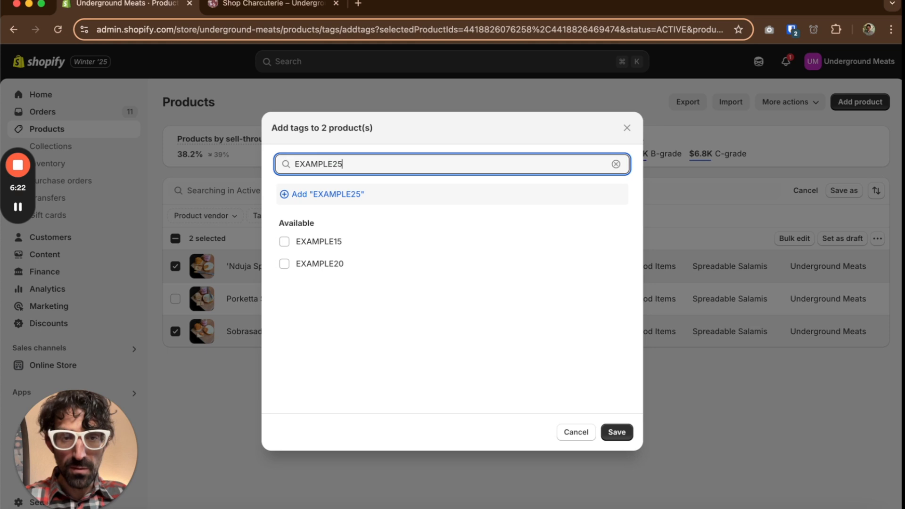
click(293, 195)
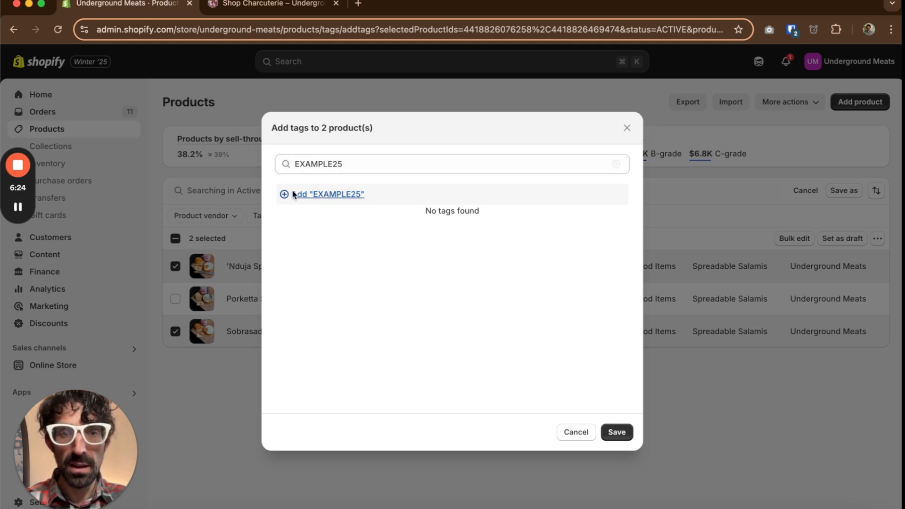
click(608, 433)
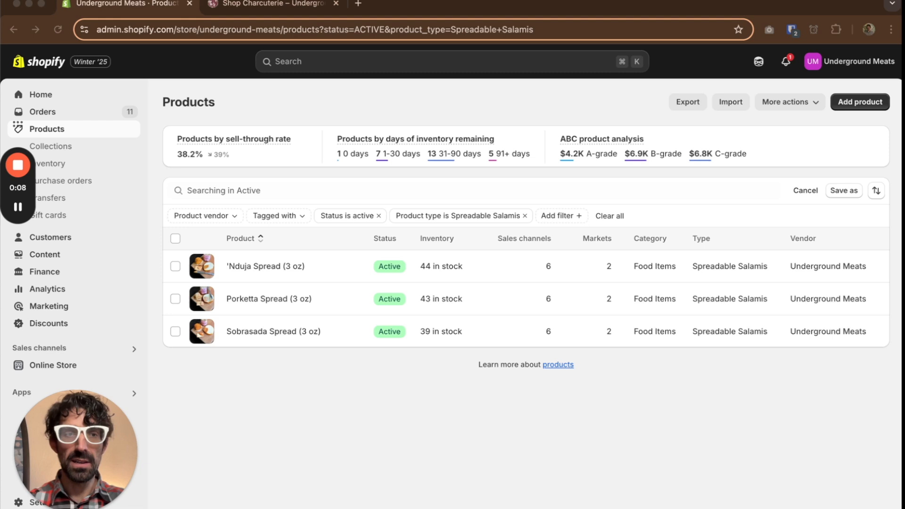
Step: Start a new product collection titled Sale 15 and make it a smart collection
click(66, 148)
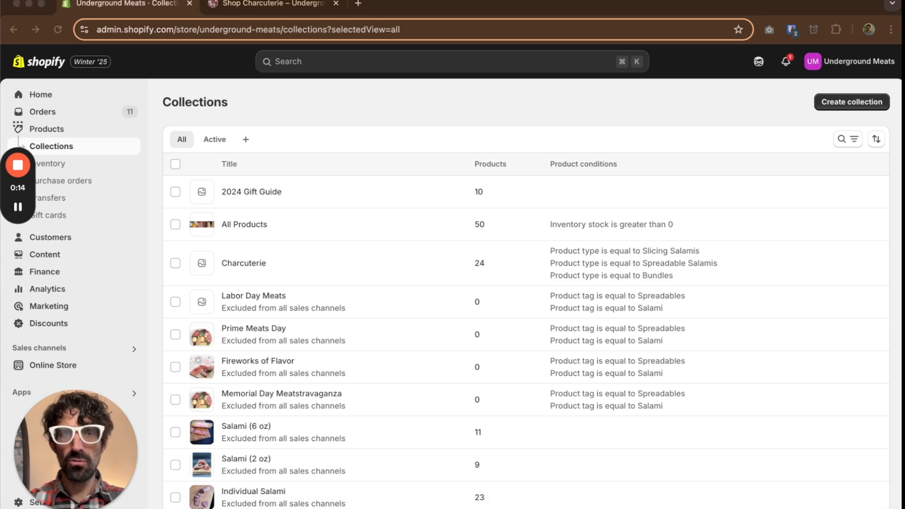
click(858, 102)
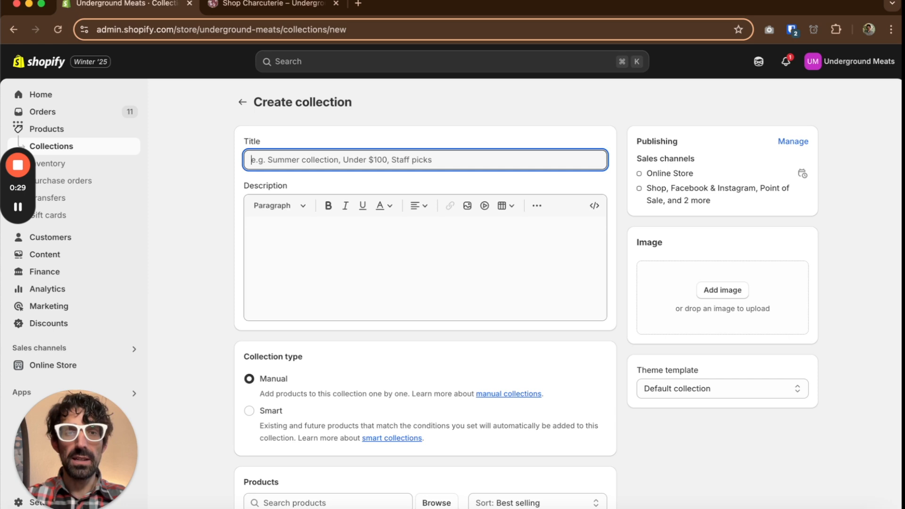
text(Sale 15)
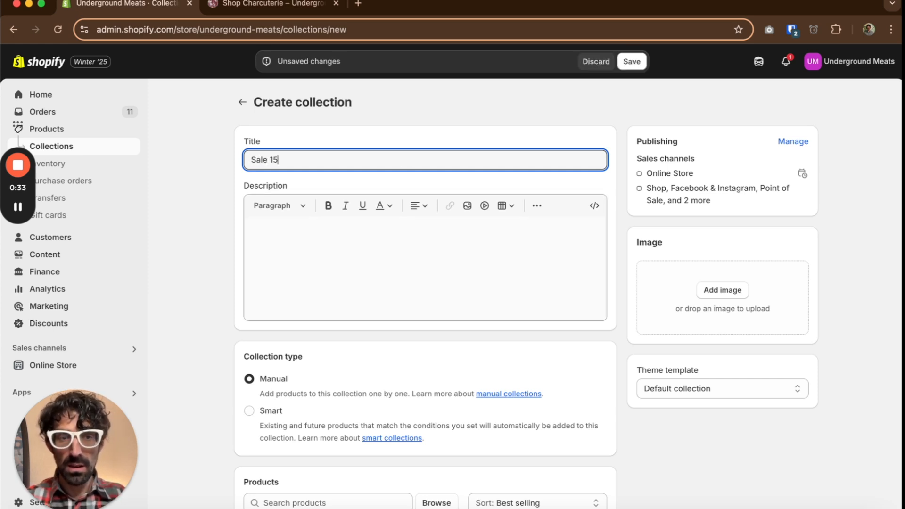
scroll(294, 396, down, 2)
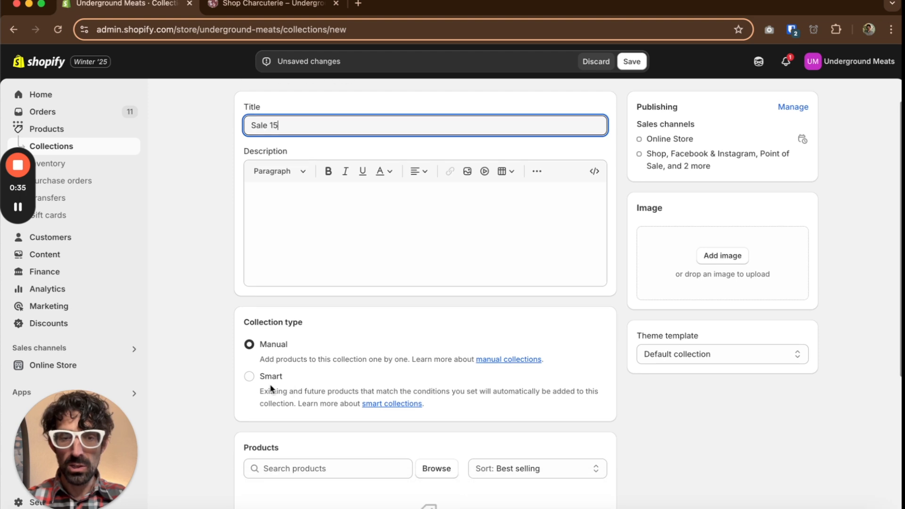
click(250, 376)
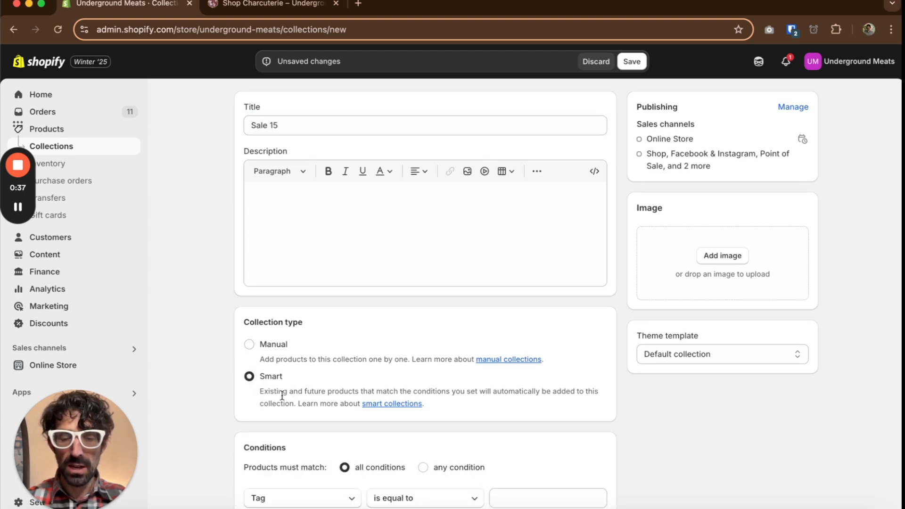
Step: Set the Sale 15 collection's condition to products whose tag is equal to EXAMPLE15
scroll(282, 396, down, 5)
click(508, 394)
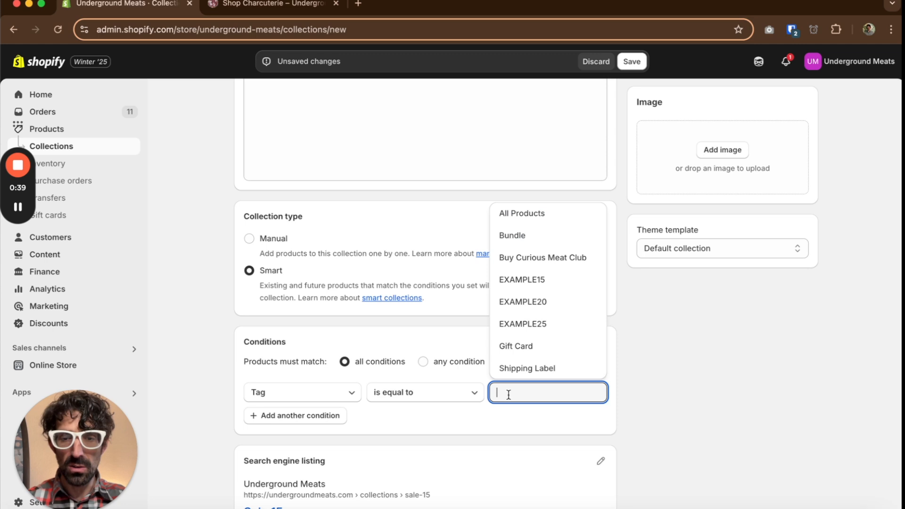
click(552, 285)
scroll(444, 408, down, 2)
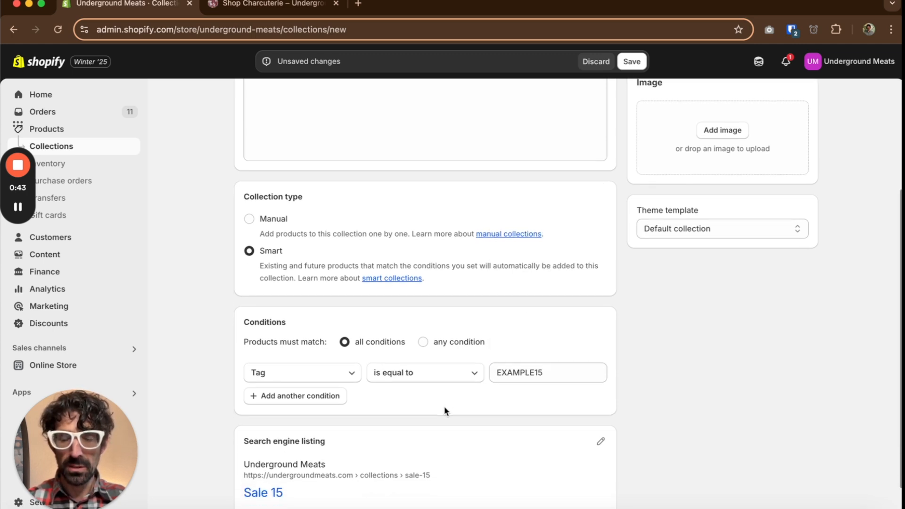
Step: Exclude the Sale 15 collection from all sales channels, save it and check its matched products
scroll(444, 406, up, 8)
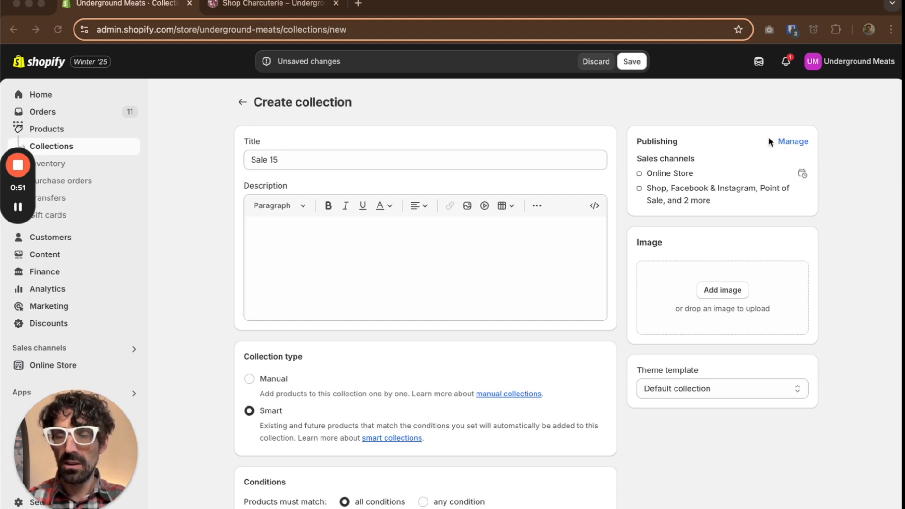
click(743, 126)
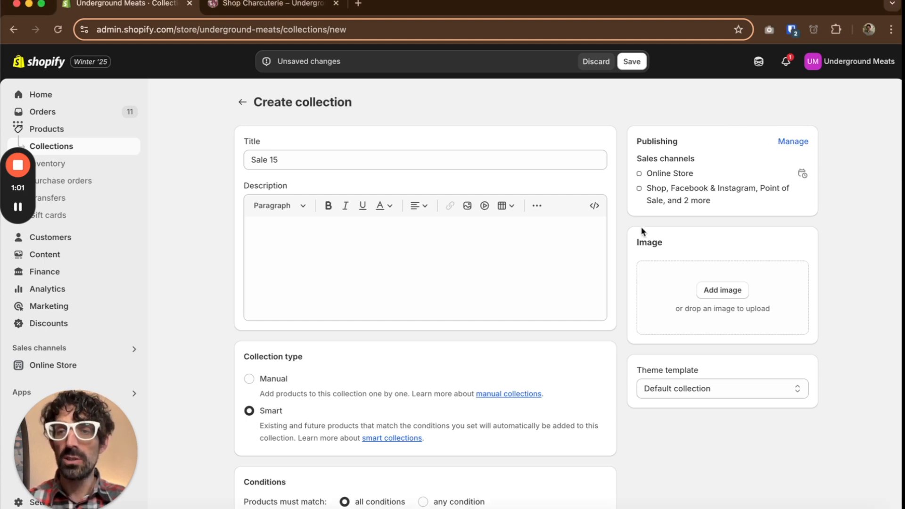
click(787, 141)
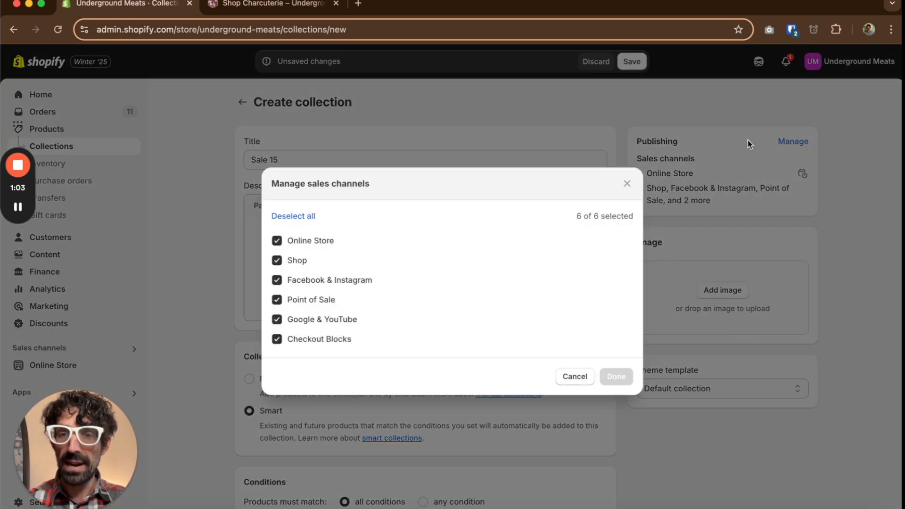
click(288, 218)
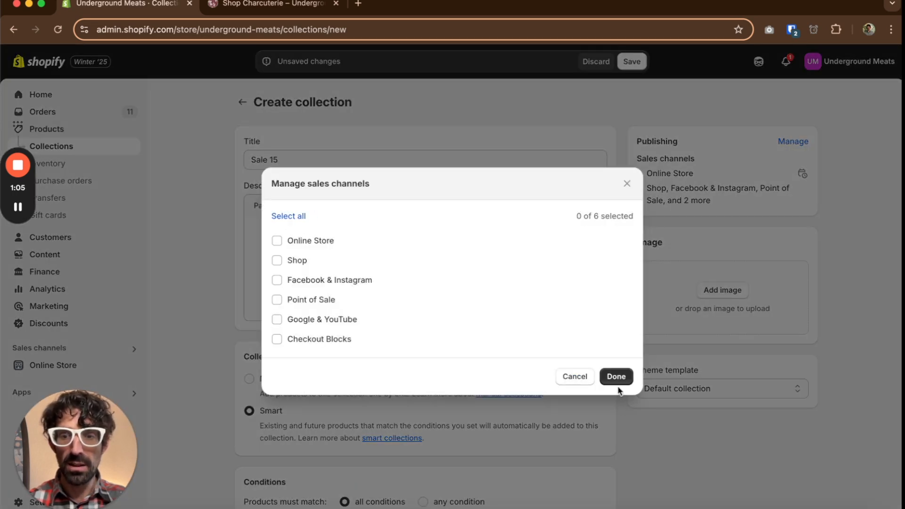
click(616, 376)
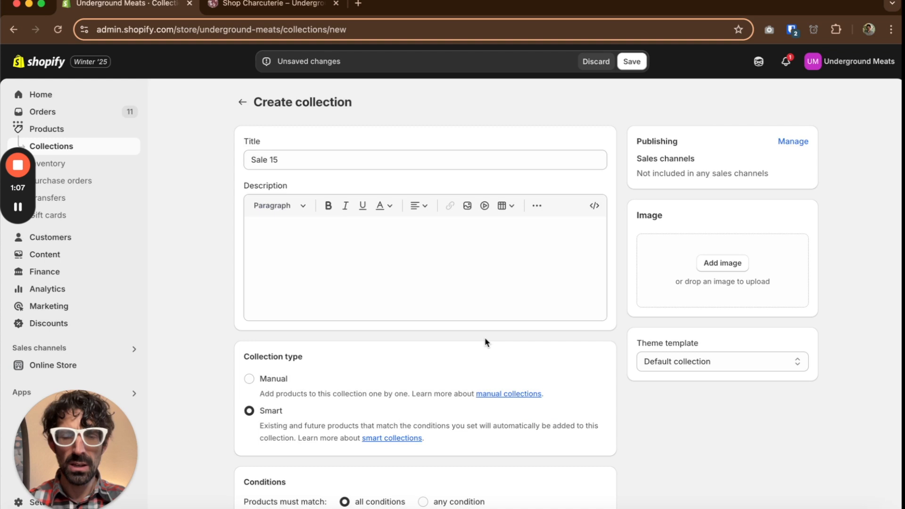
click(637, 62)
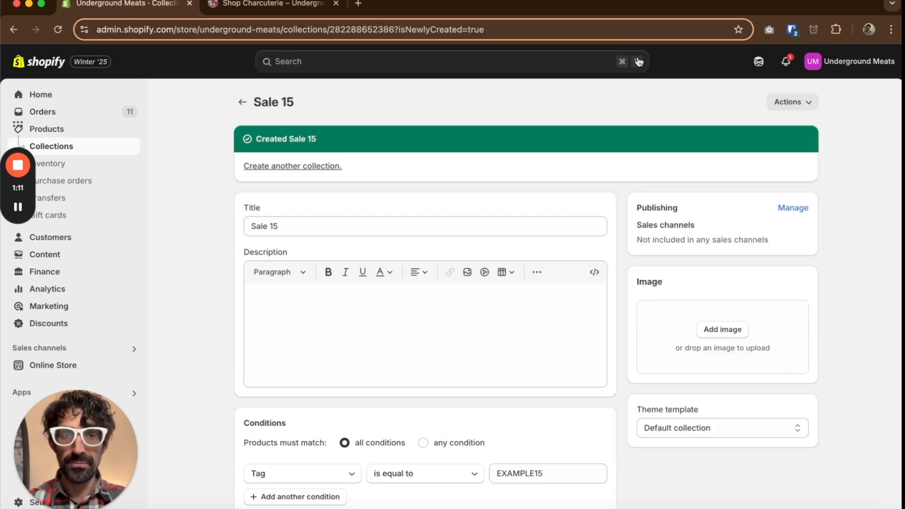
scroll(361, 319, down, 5)
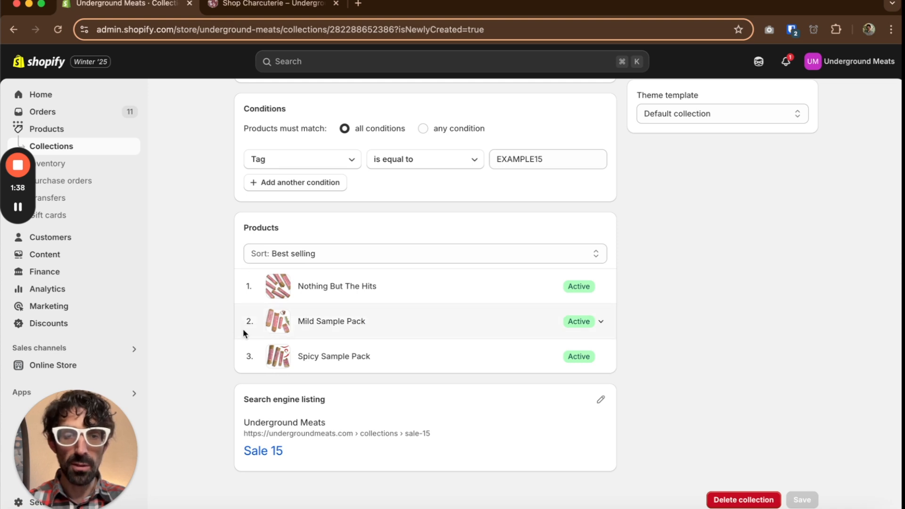
scroll(277, 312, up, 5)
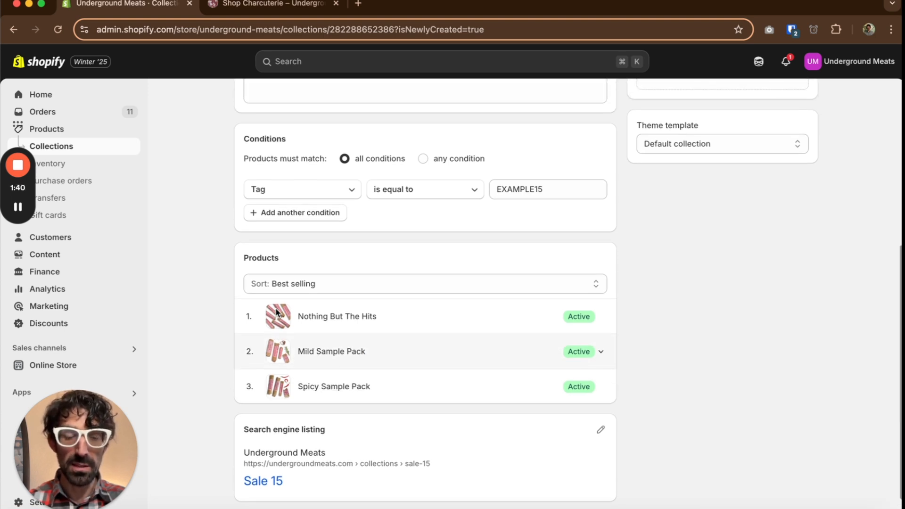
Step: Return to the collections list and start another smart collection titled Sale 20
click(245, 101)
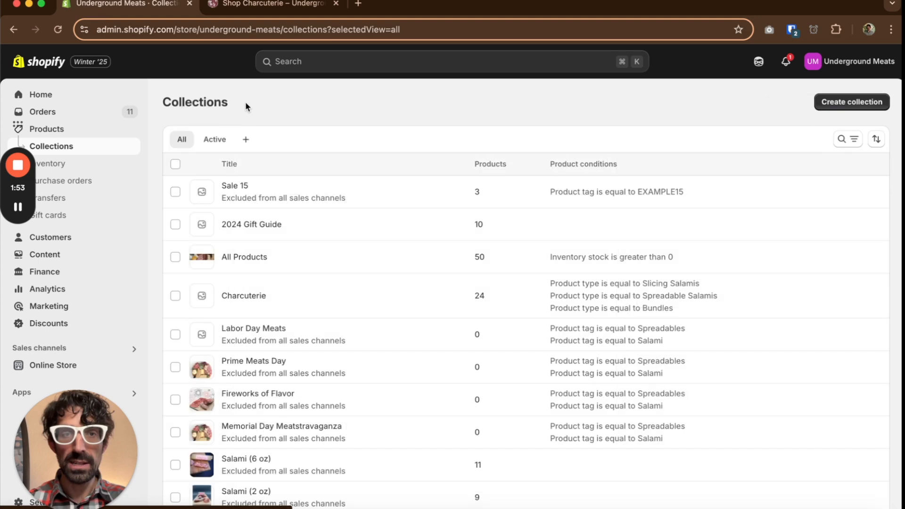
click(853, 101)
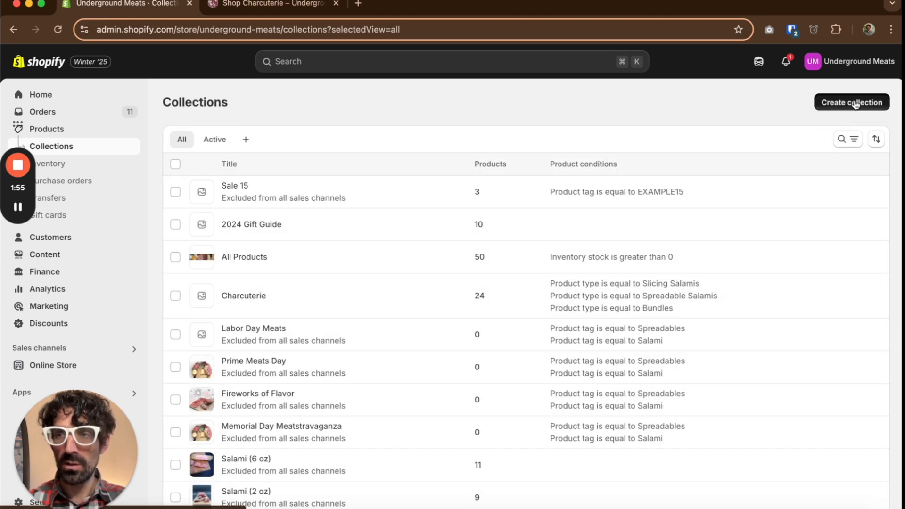
click(311, 153)
text(S)
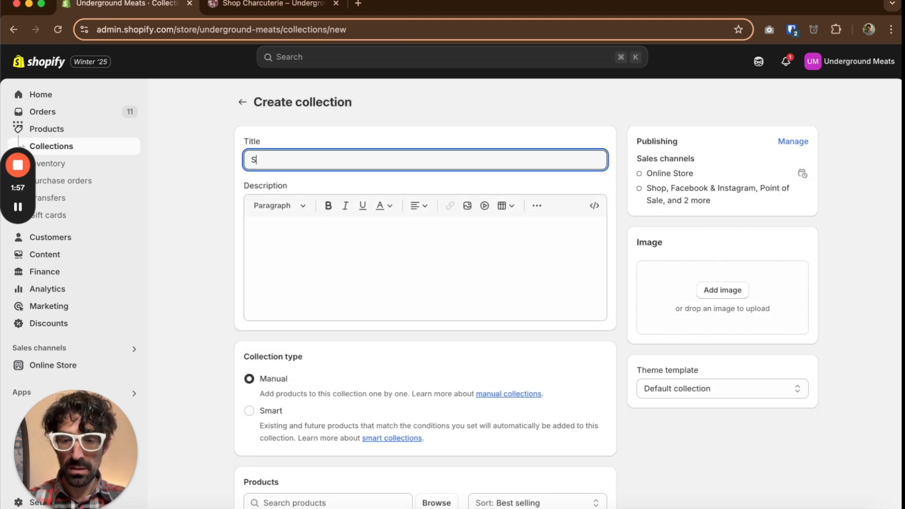
text(ale 20)
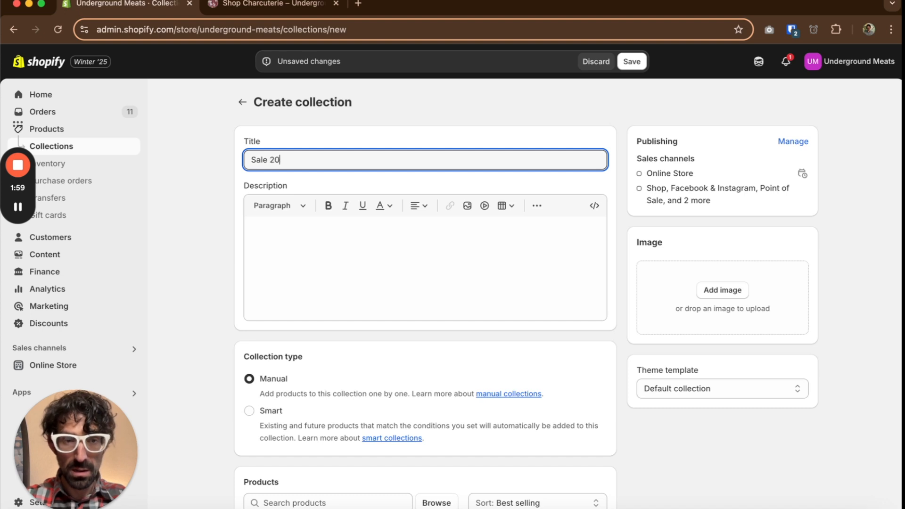
click(256, 412)
Step: Set the Sale 20 collection's condition to products whose tag is equal to EXAMPLE20
scroll(256, 413, down, 3)
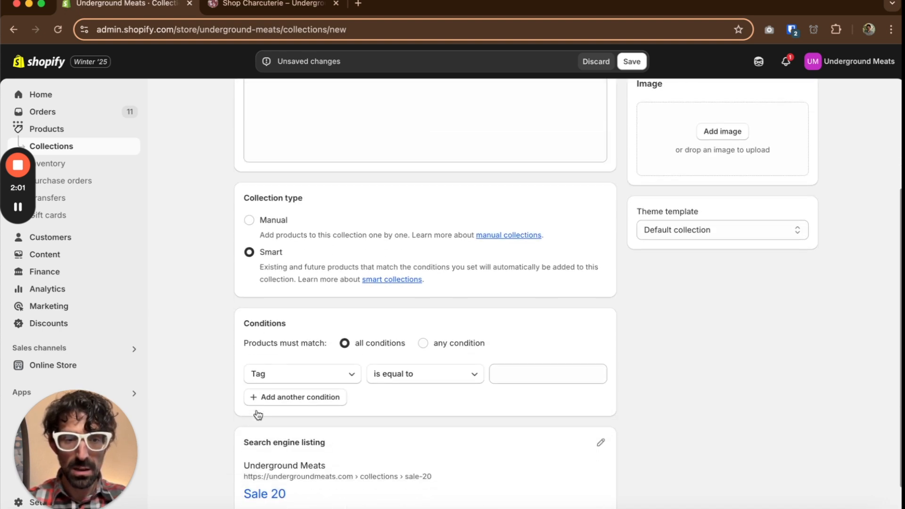
click(525, 372)
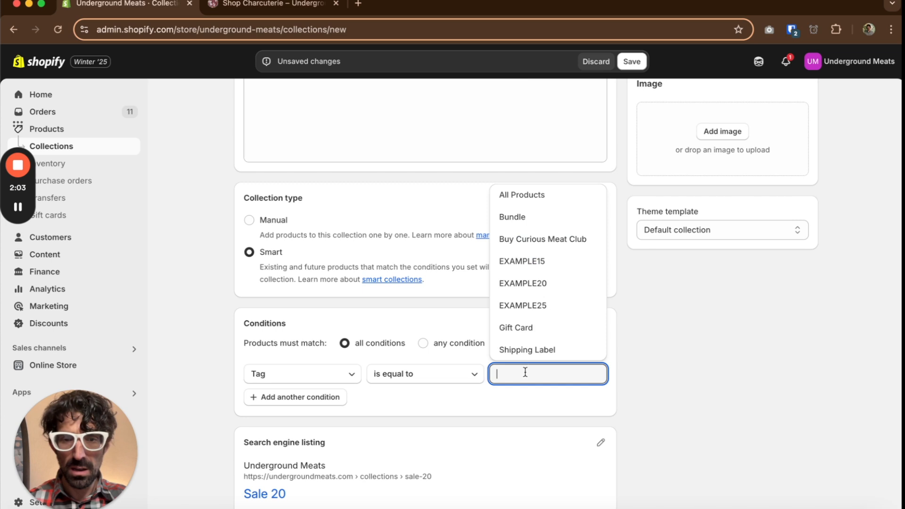
click(581, 291)
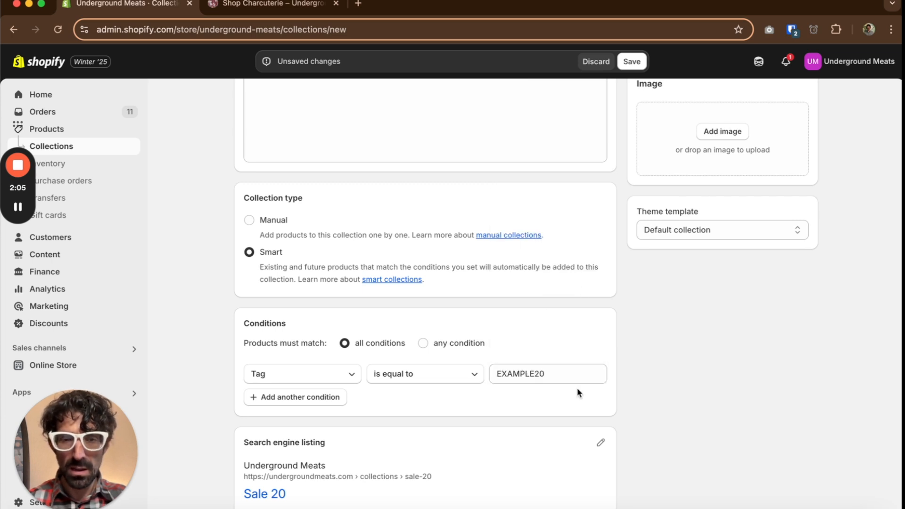
Step: Remove the Sale 20 collection from every sales channel, save it and review the products it contains
scroll(577, 388, up, 3)
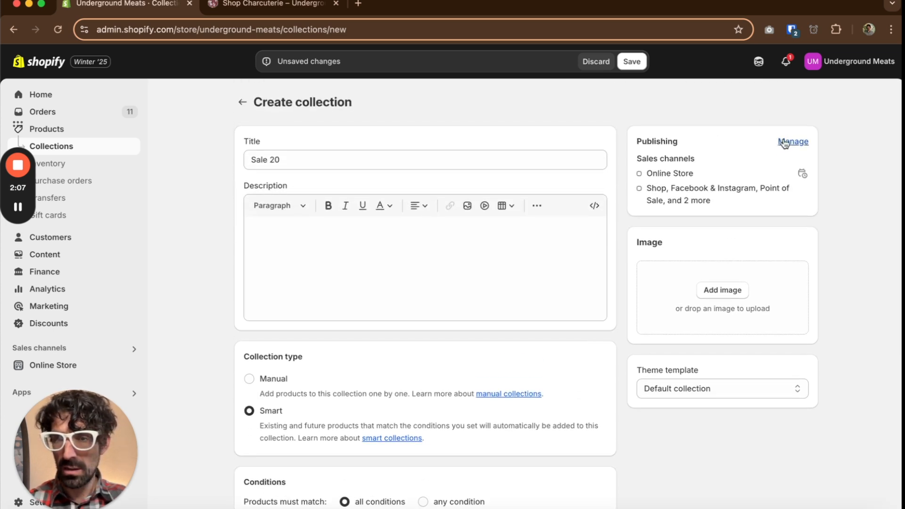
click(781, 144)
click(290, 216)
click(616, 376)
click(637, 69)
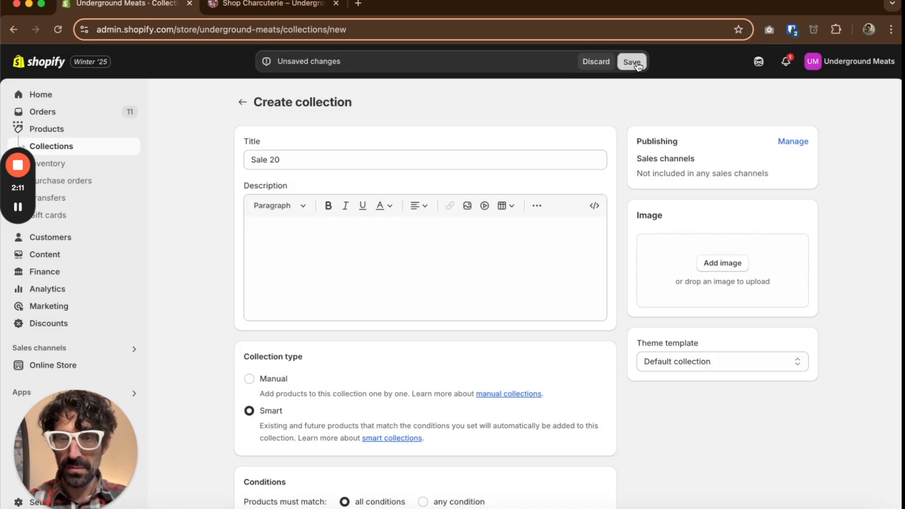
scroll(578, 258, down, 6)
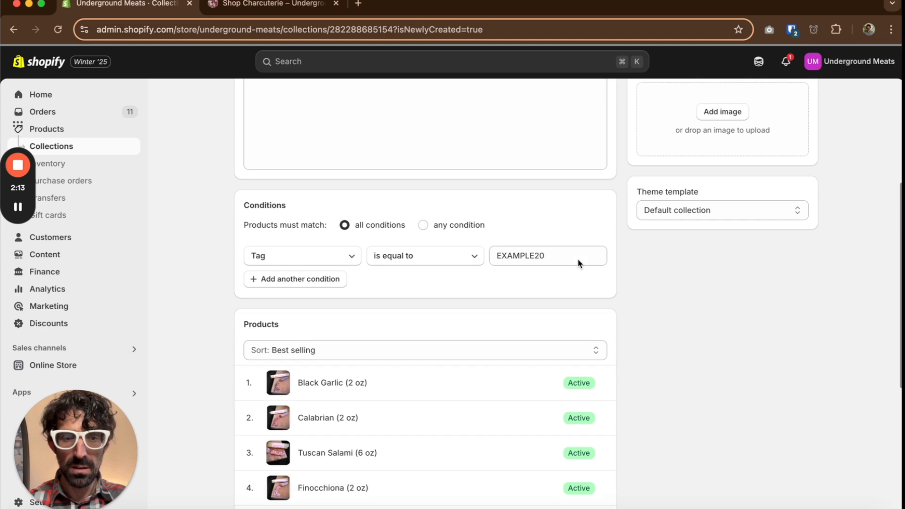
scroll(391, 315, down, 3)
scroll(341, 312, up, 9)
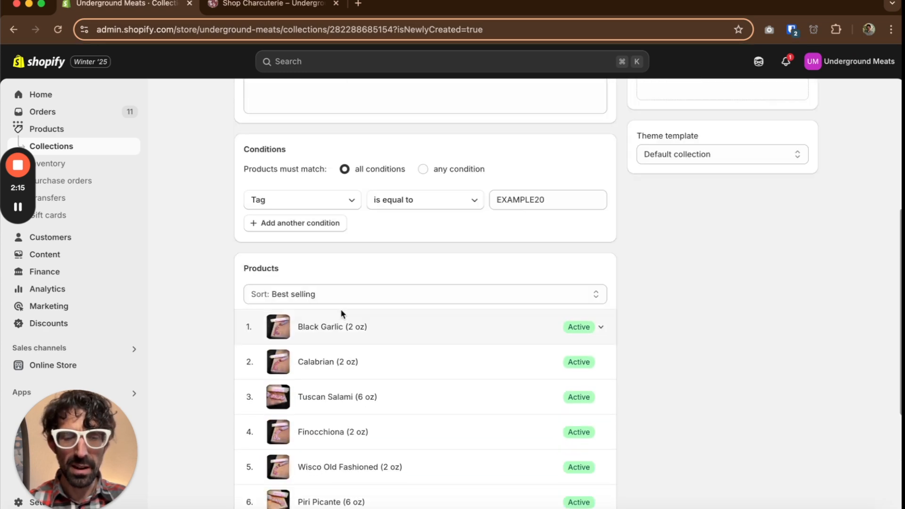
Step: Return to the collections list and start a new collection titled Sale 25
click(243, 103)
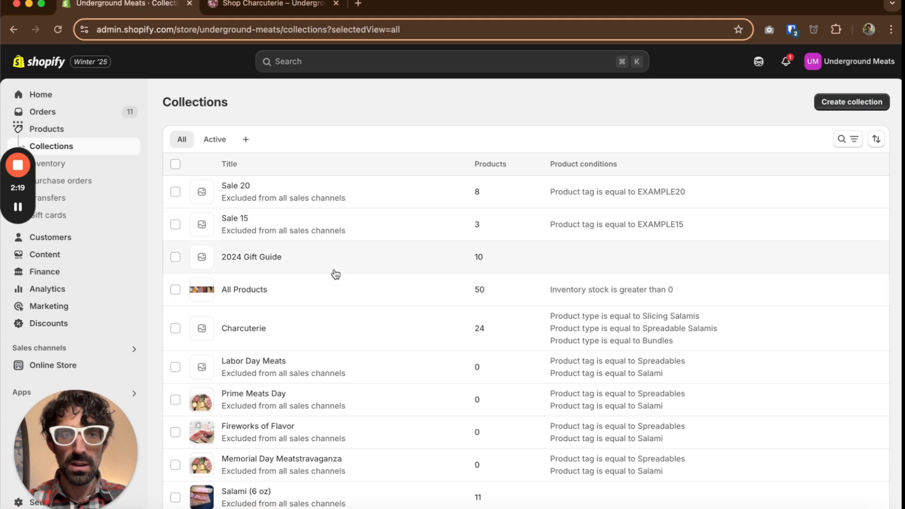
click(853, 107)
click(253, 159)
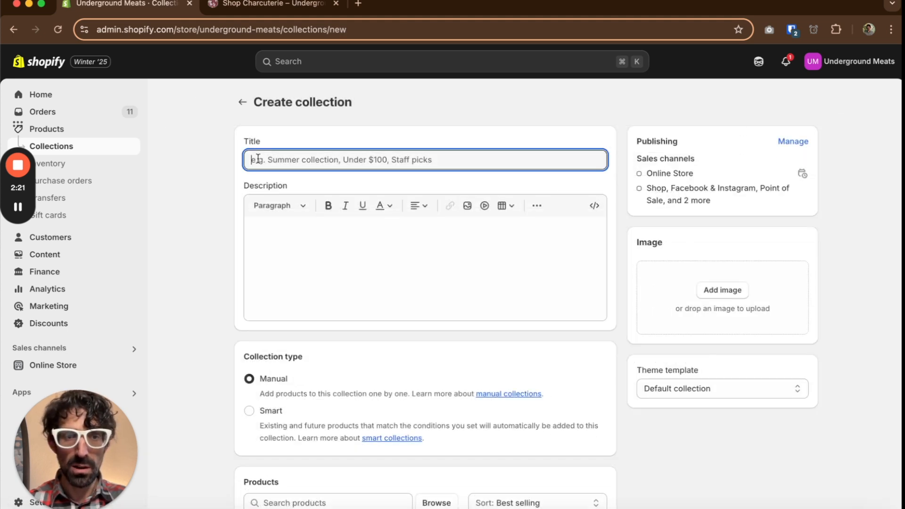
text(Sale 25)
Step: Make the Sale 25 collection smart, with the condition that the product tag is equal to EXAMPLE25
scroll(282, 330, down, 2)
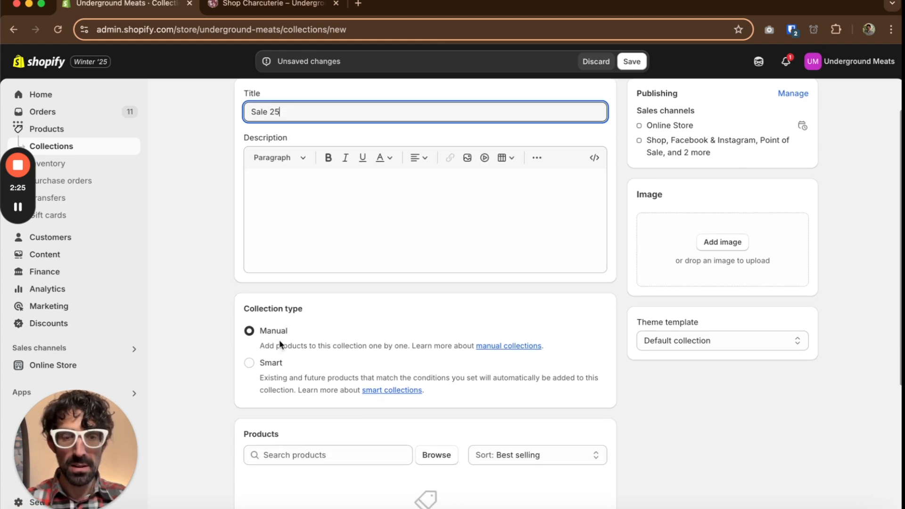
click(263, 363)
scroll(315, 413, down, 2)
click(536, 381)
click(581, 319)
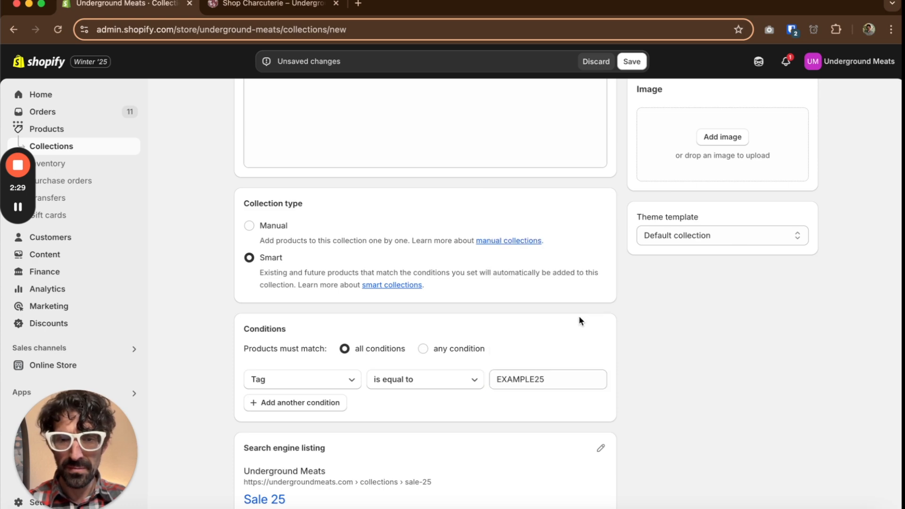
Step: Deselect all sales channels for the Sale 25 collection and save it
scroll(708, 158, up, 3)
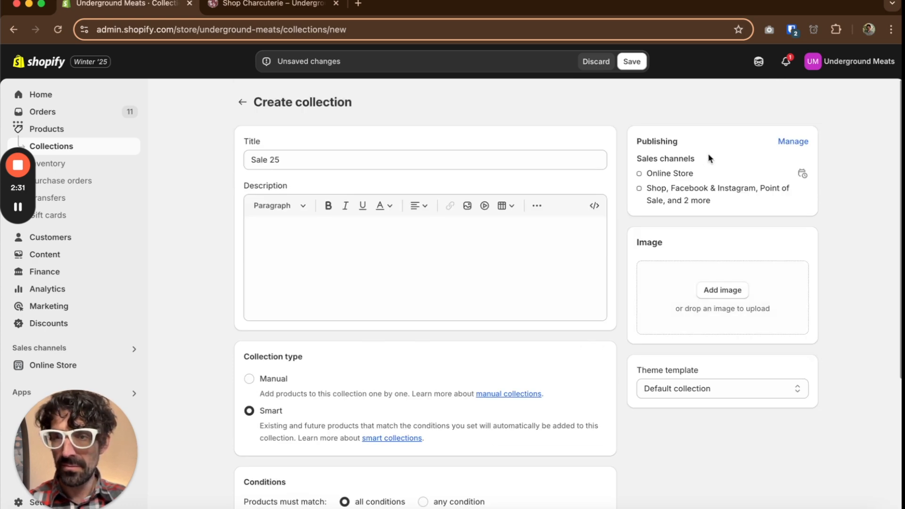
click(782, 142)
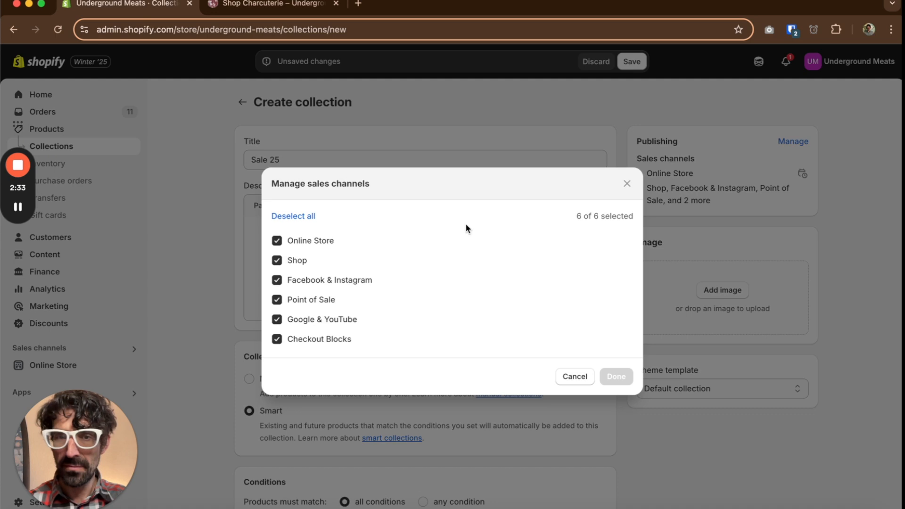
click(304, 215)
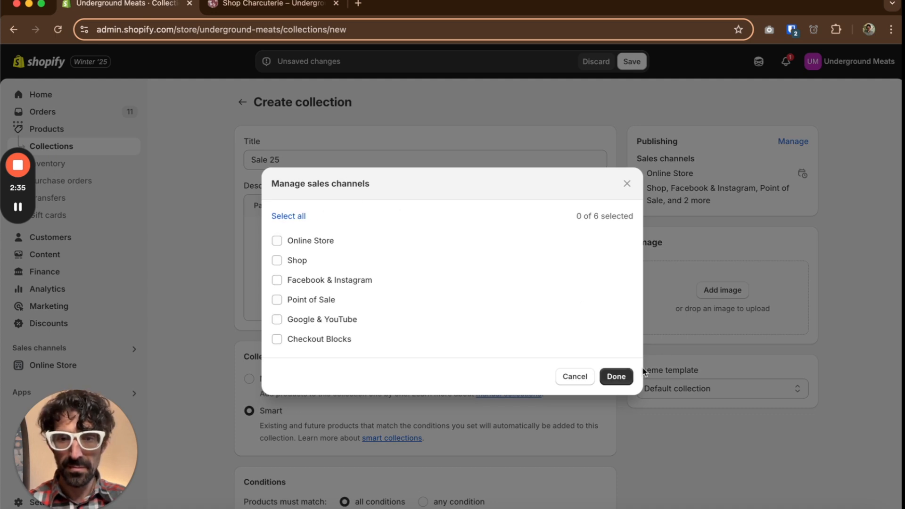
click(627, 375)
click(632, 61)
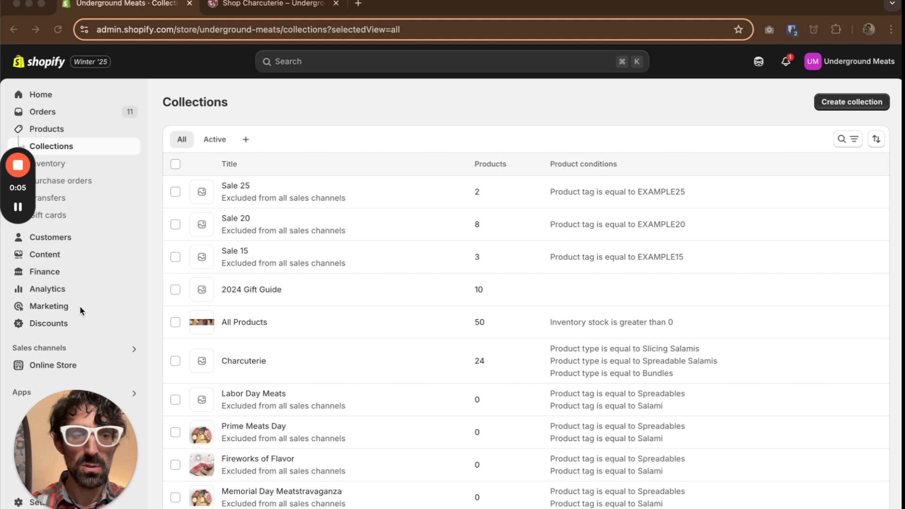
Step: Start a new amount-off-products discount as an automatic discount titled EXAMPLE15
click(57, 325)
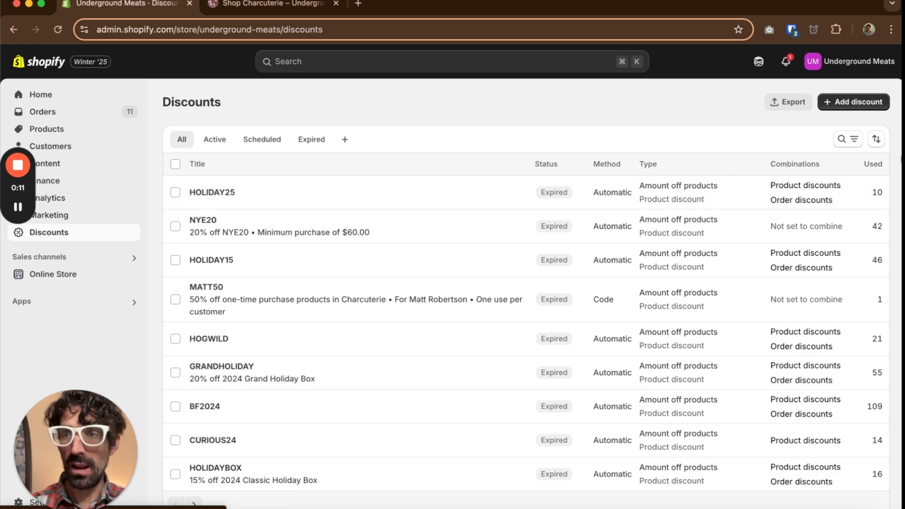
click(873, 103)
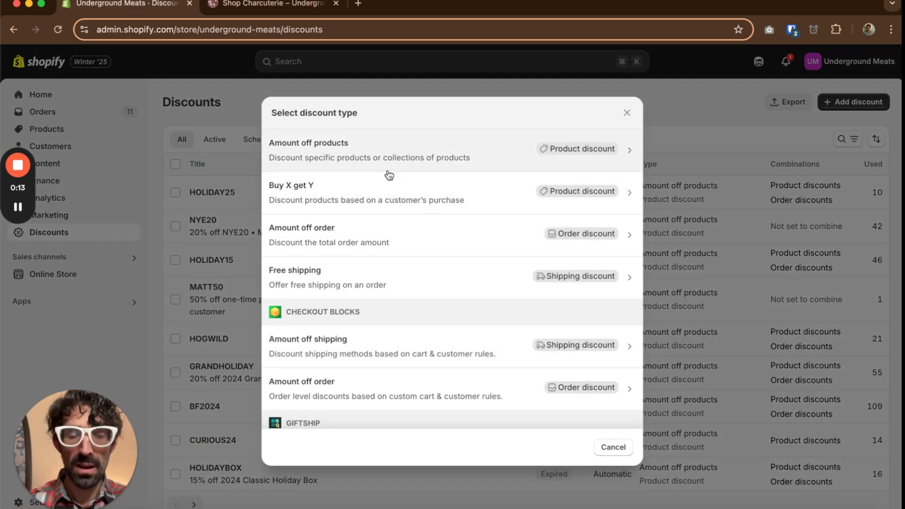
click(385, 161)
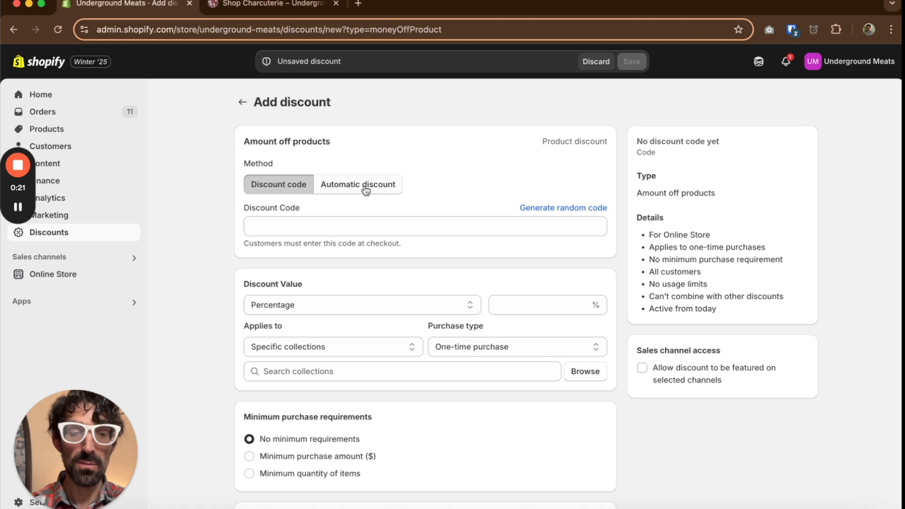
click(366, 190)
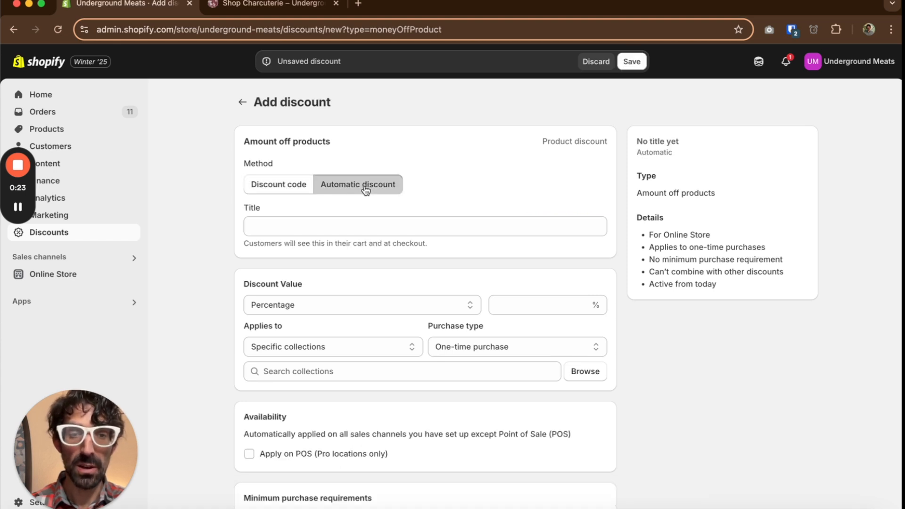
click(346, 226)
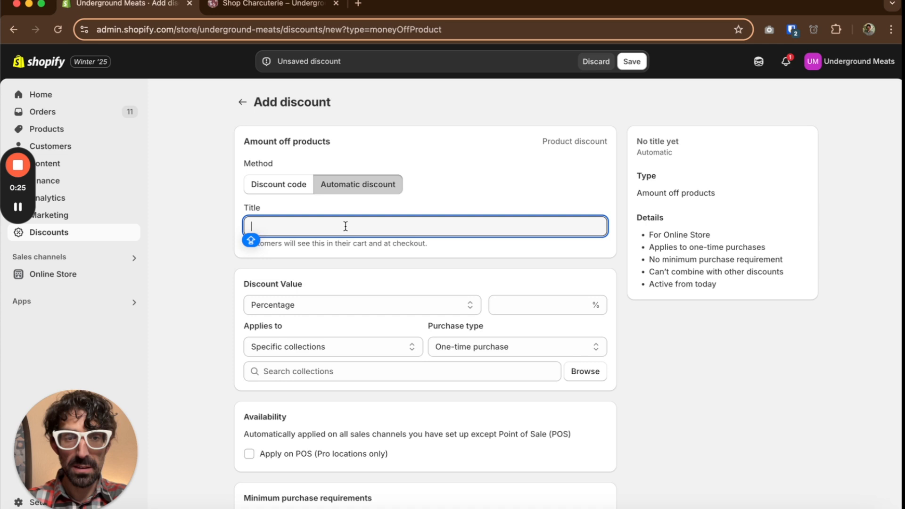
text(EXAMPLE15)
Step: Set the EXAMPLE15 discount value to 15 percent
scroll(355, 283, down, 1)
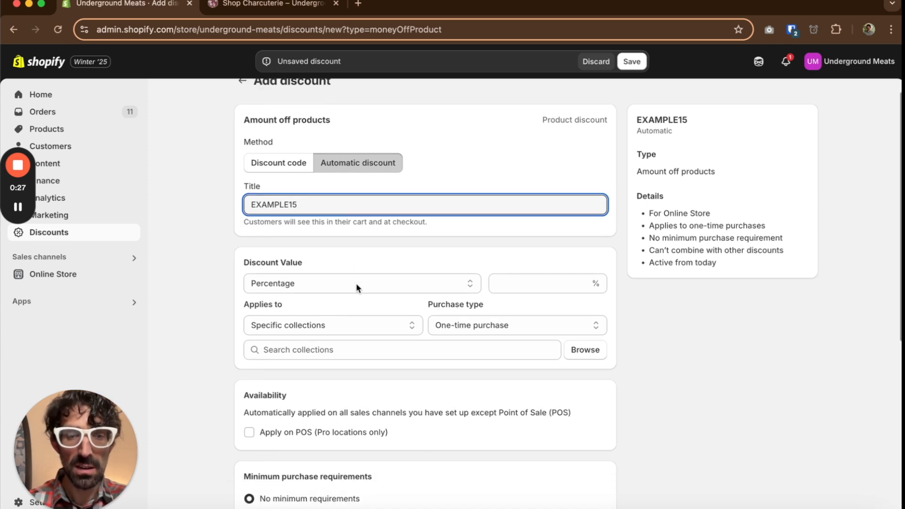
click(519, 283)
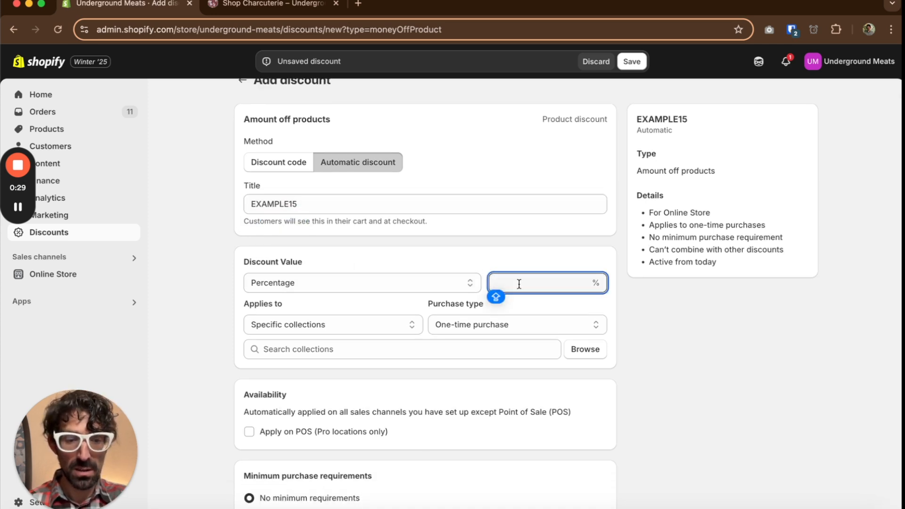
text(15)
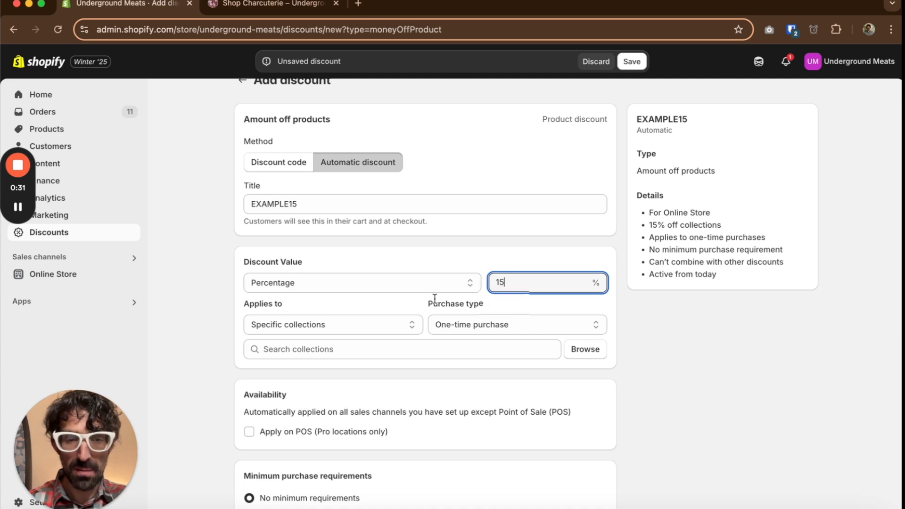
Step: Apply the EXAMPLE15 discount to the Sale 15 collection
scroll(434, 299, down, 1)
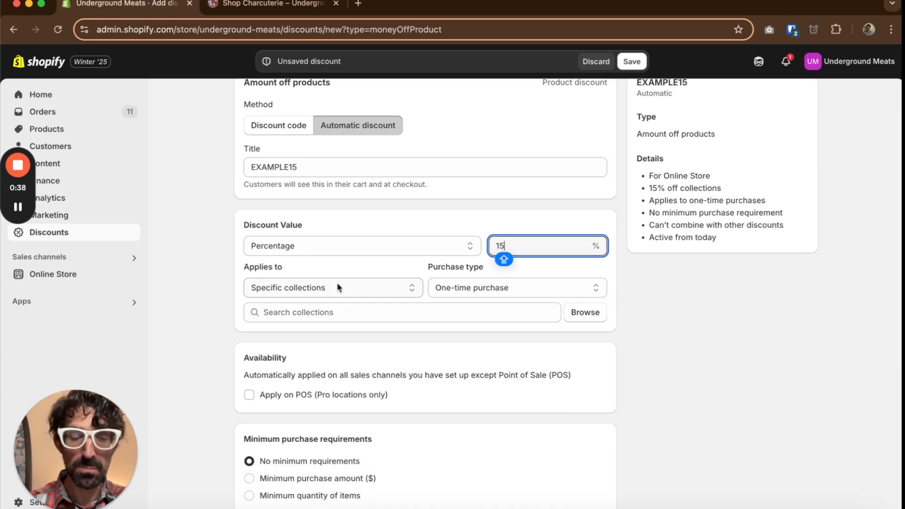
click(410, 314)
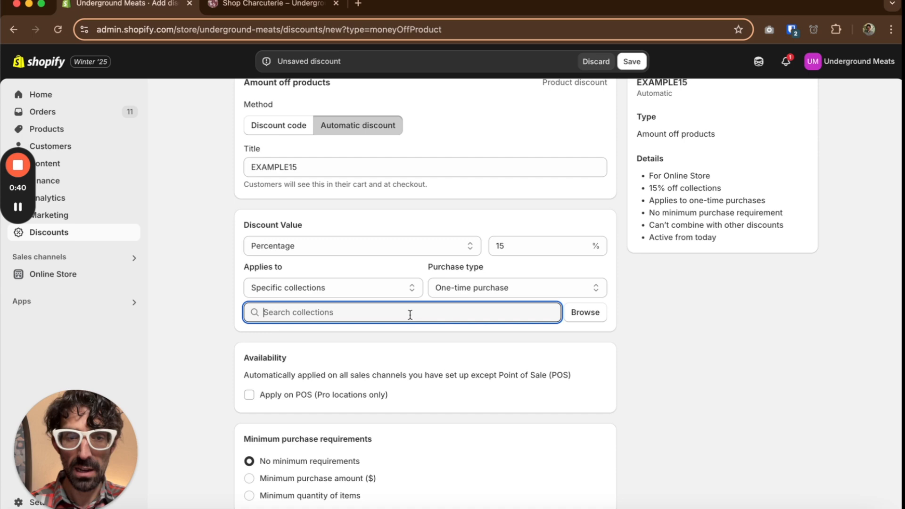
click(578, 312)
scroll(440, 315, down, 3)
scroll(441, 315, down, 10)
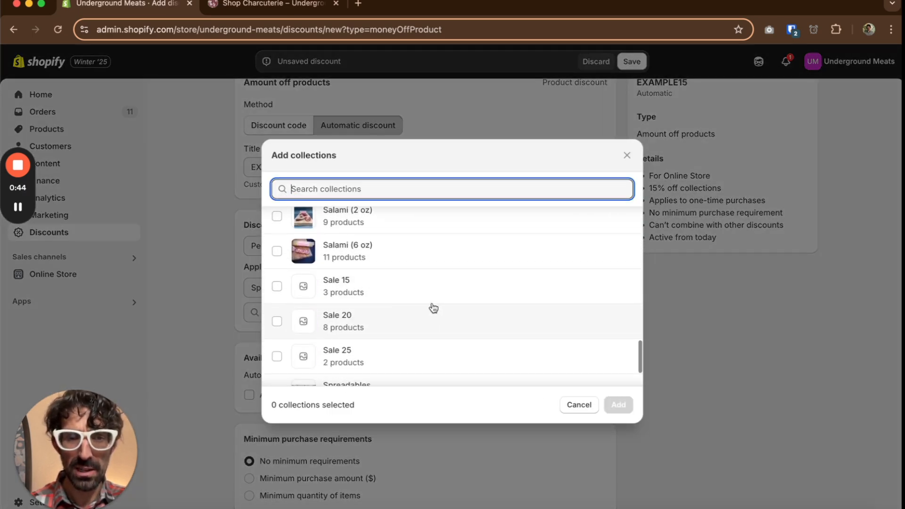
click(420, 288)
click(618, 404)
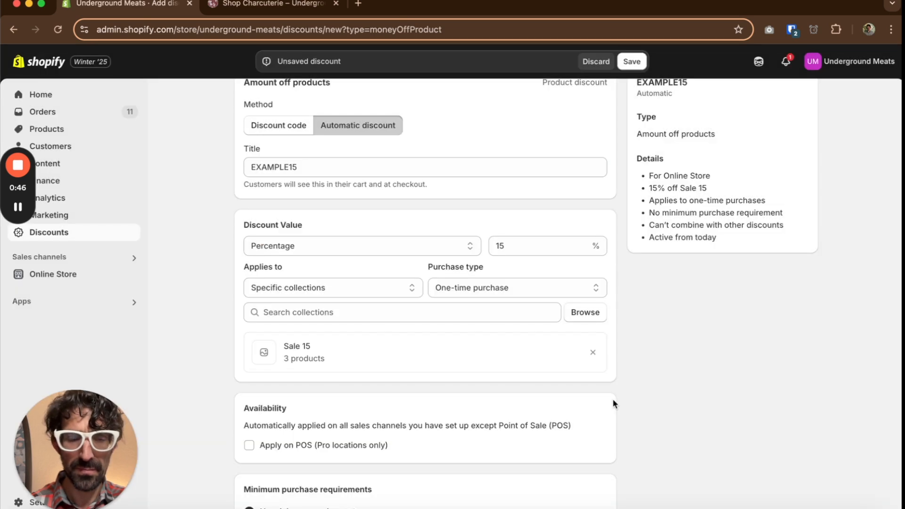
Step: Try a minimum purchase amount of $50 for the EXAMPLE15 discount and return it to no minimum requirements
scroll(489, 385, down, 5)
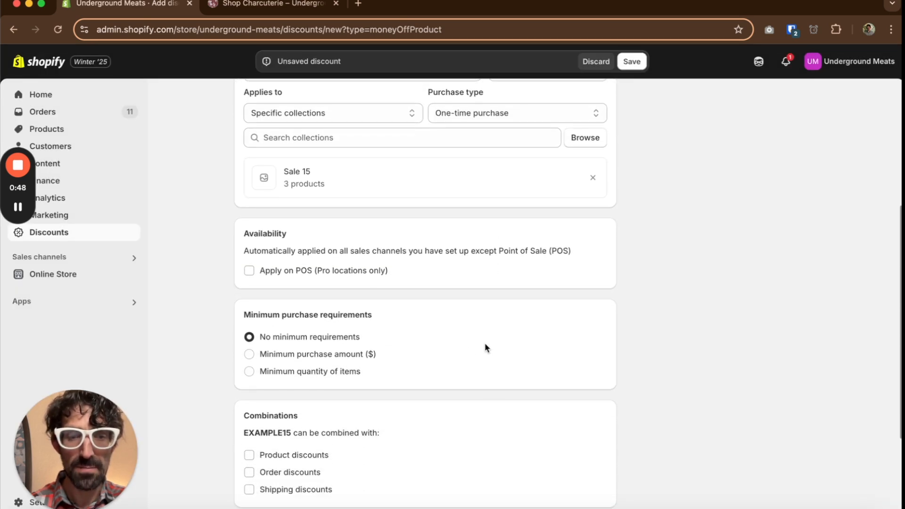
click(318, 352)
click(302, 373)
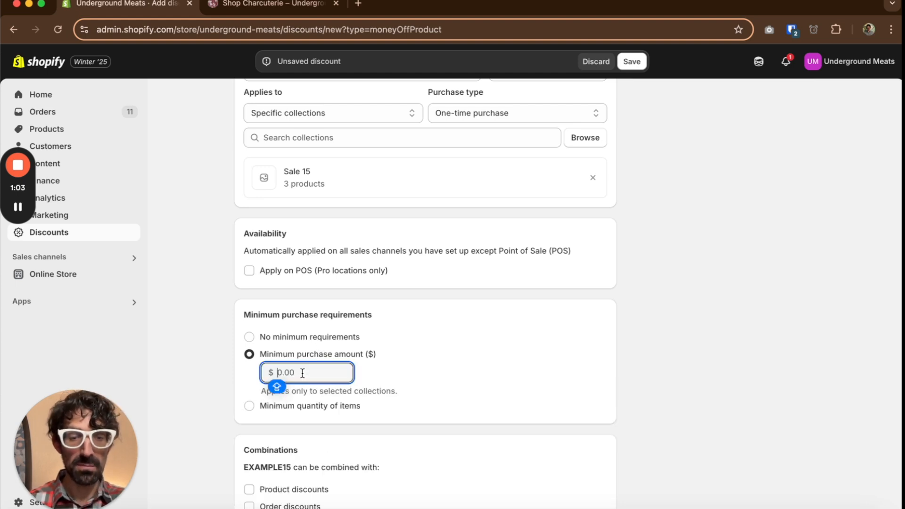
text(50)
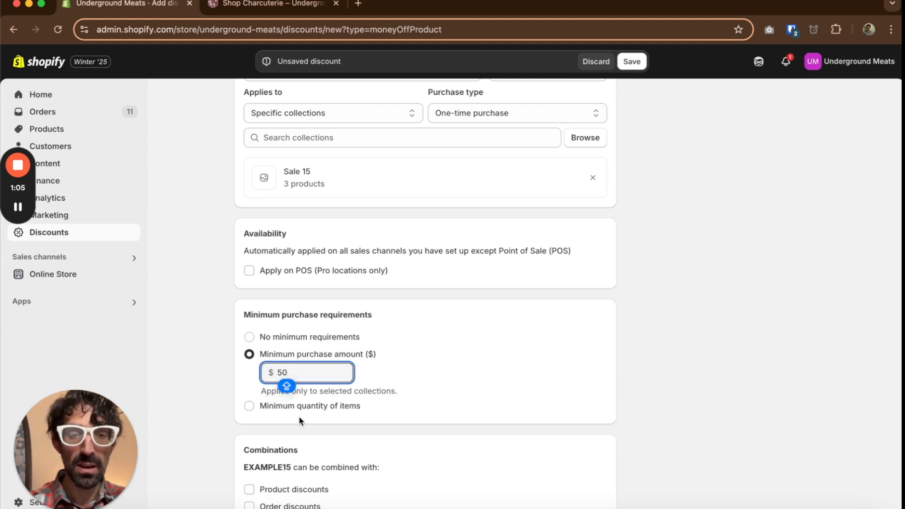
double_click(341, 389)
triple_click(341, 389)
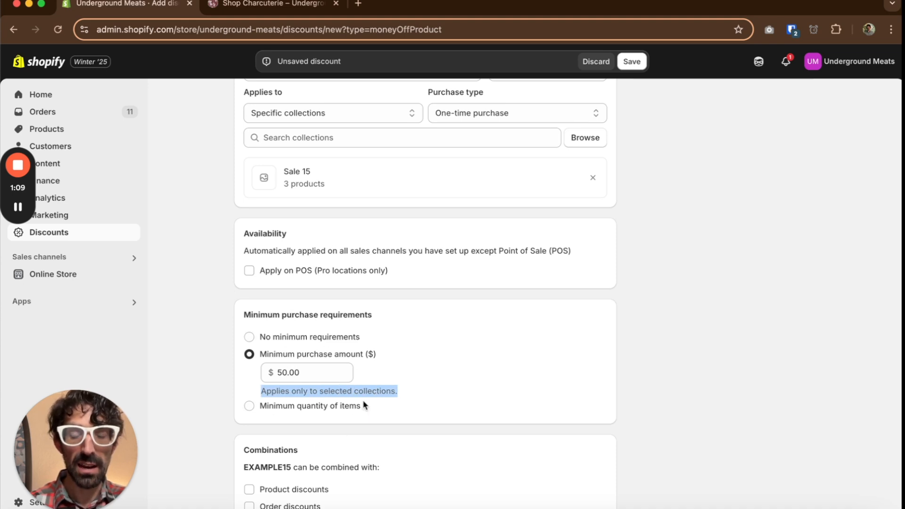
scroll(347, 404, up, 2)
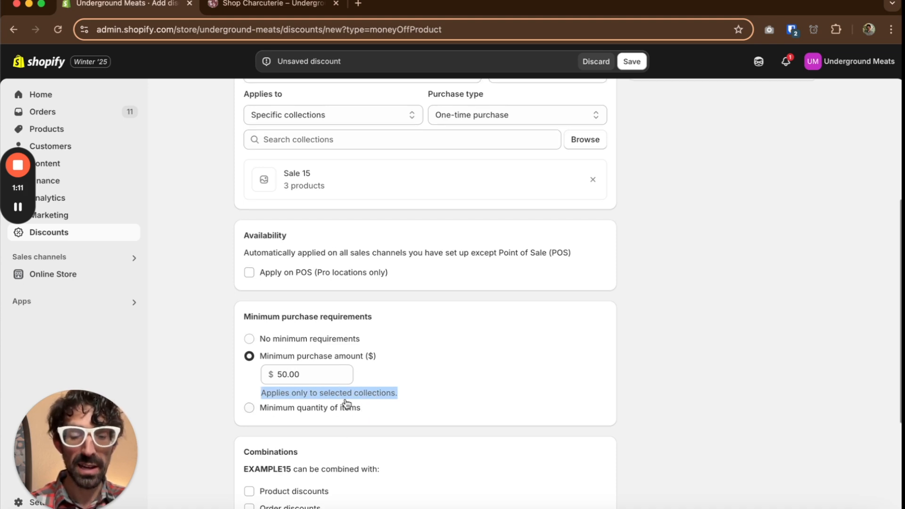
scroll(348, 253, up, 1)
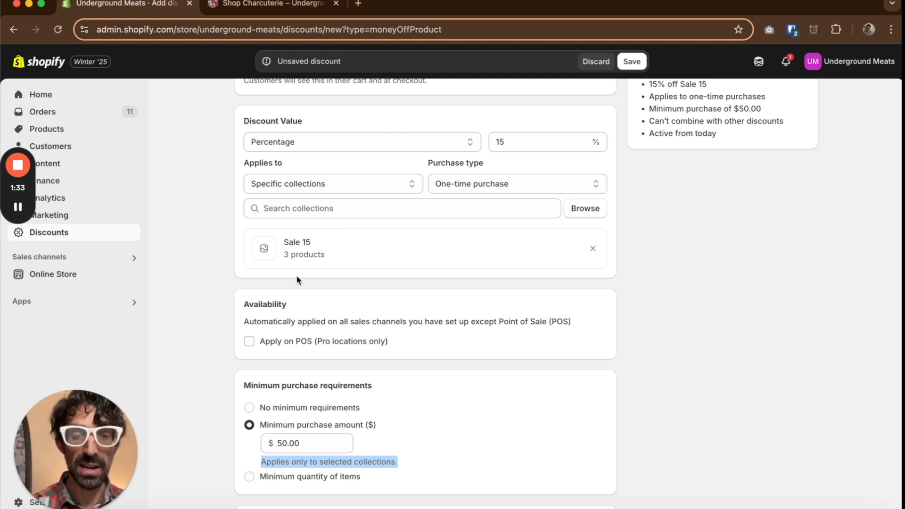
scroll(355, 253, down, 1)
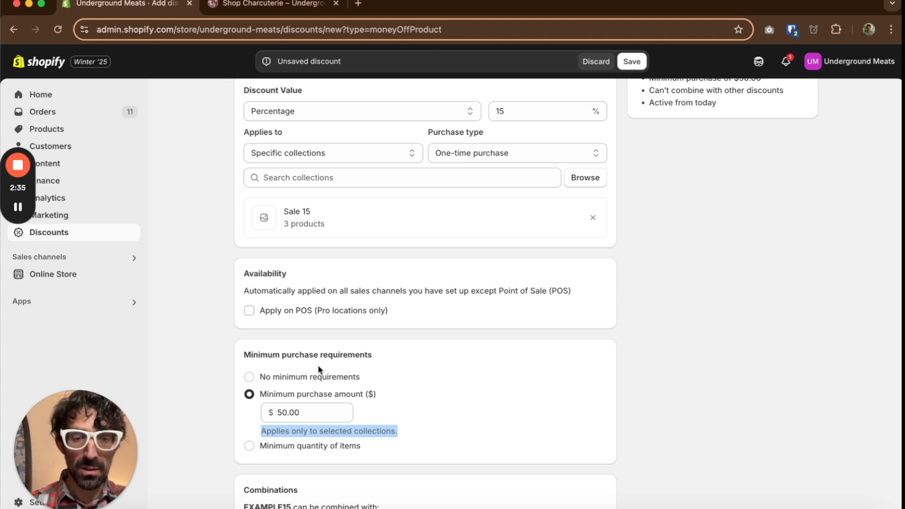
click(249, 377)
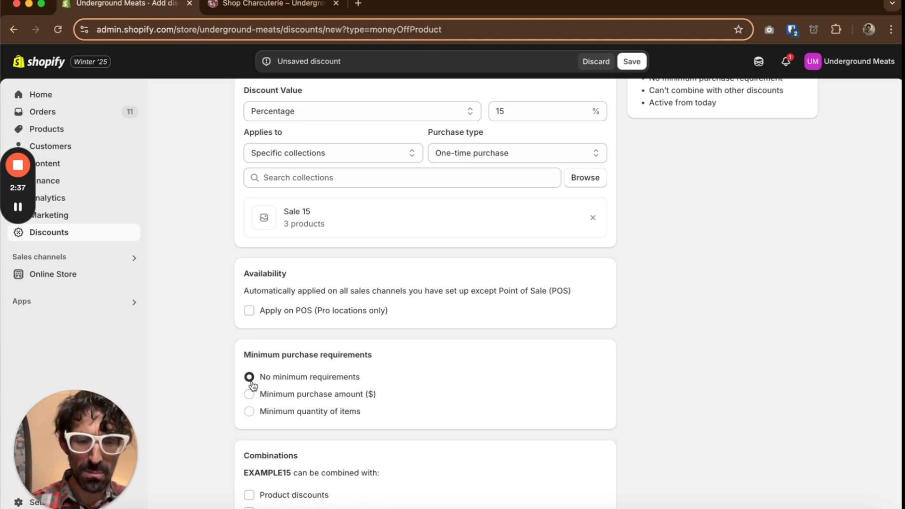
Step: Allow the EXAMPLE15 discount to be combined with other product discounts
scroll(252, 384, down, 3)
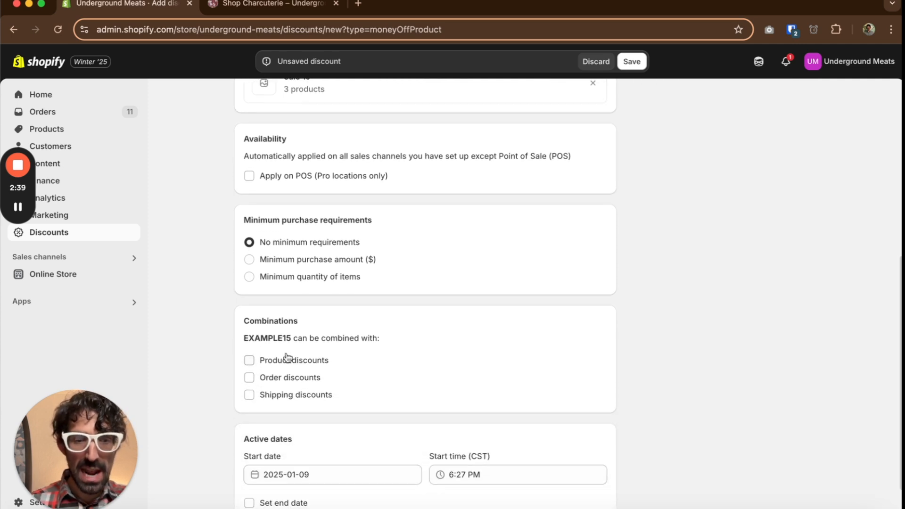
click(249, 361)
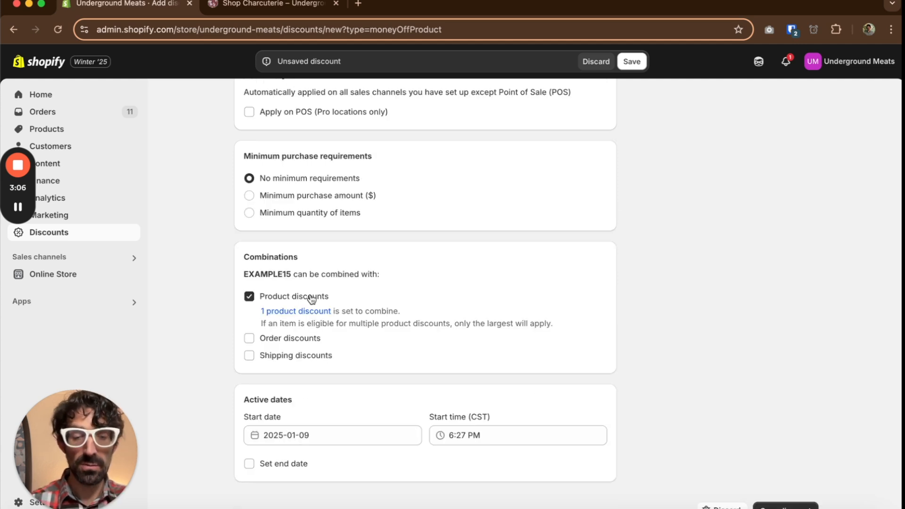
scroll(304, 296, down, 1)
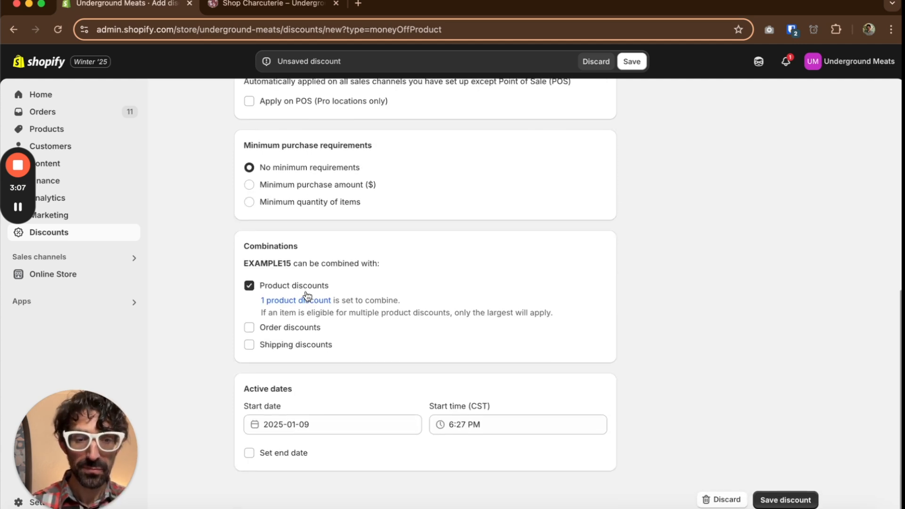
Step: Give the EXAMPLE15 discount an end date of 2025-01-31 at 11:59 PM and save the discount
click(292, 457)
scroll(380, 469, down, 2)
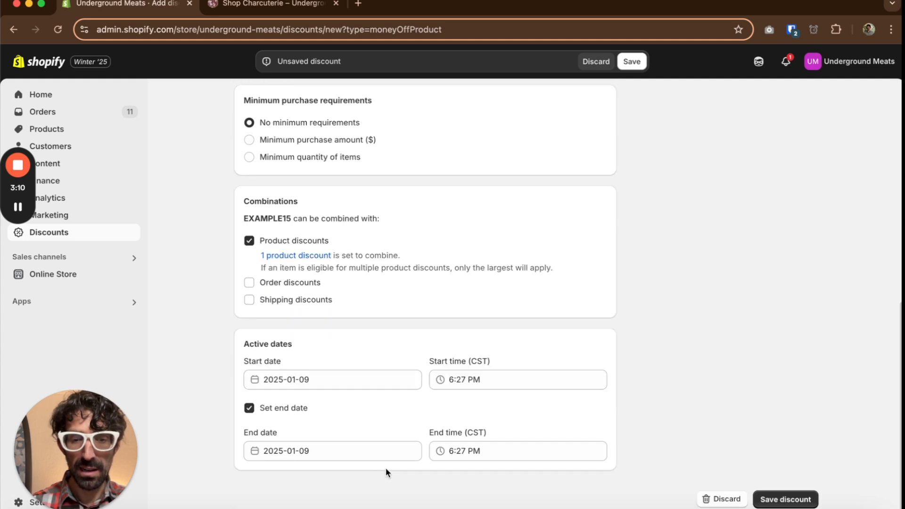
click(360, 451)
click(409, 424)
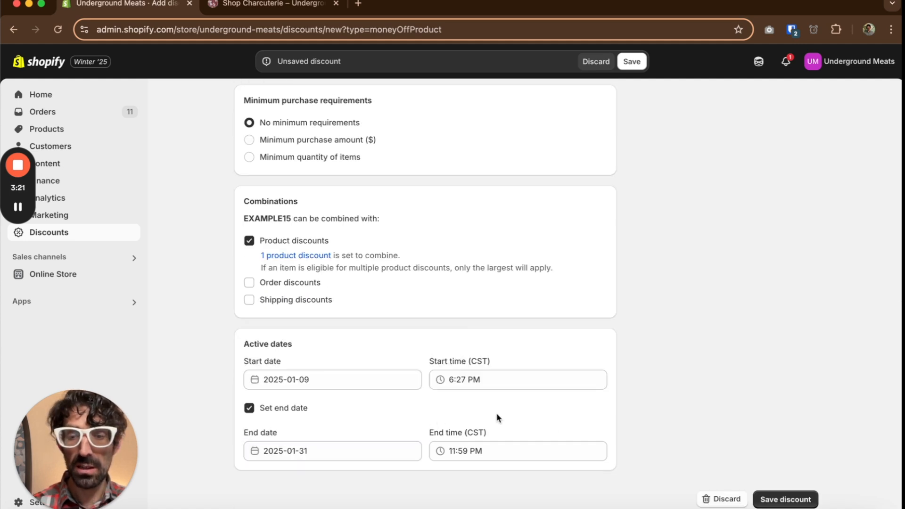
click(783, 499)
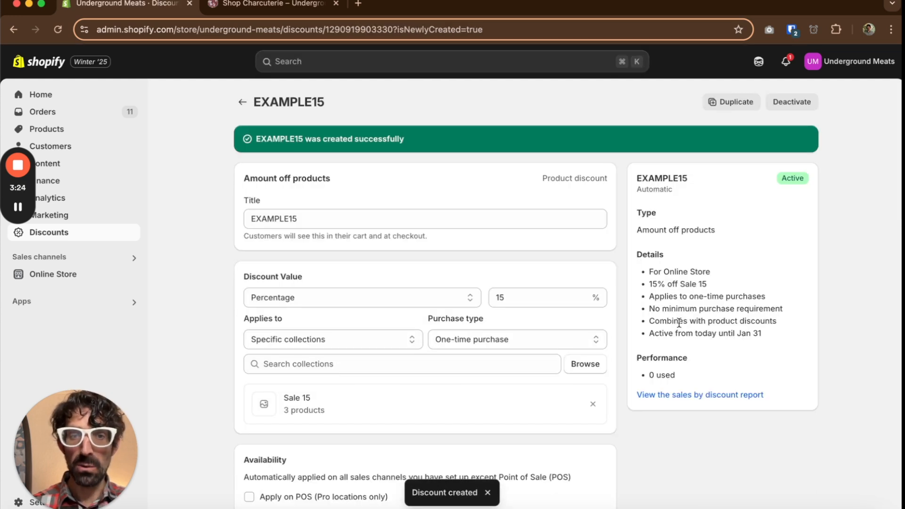
Step: Duplicate the EXAMPLE15 discount, title the copy EXAMPLE20 and set its percentage value to 20%
click(742, 99)
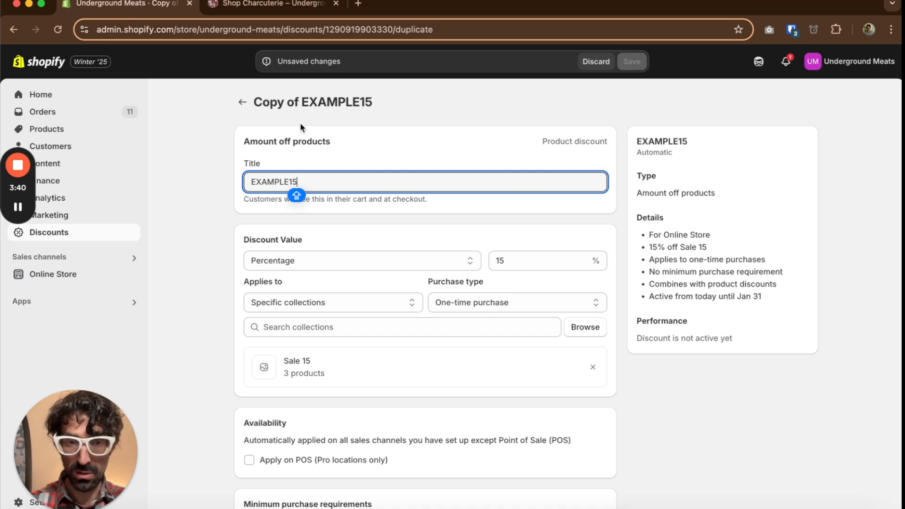
key(BackSpace)
key(BackSpace)
text(20)
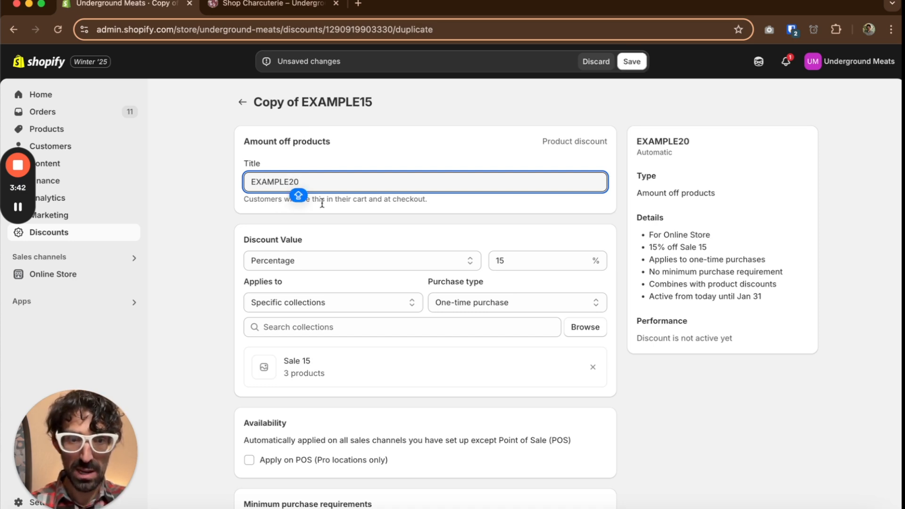
double_click(543, 262)
text(20)
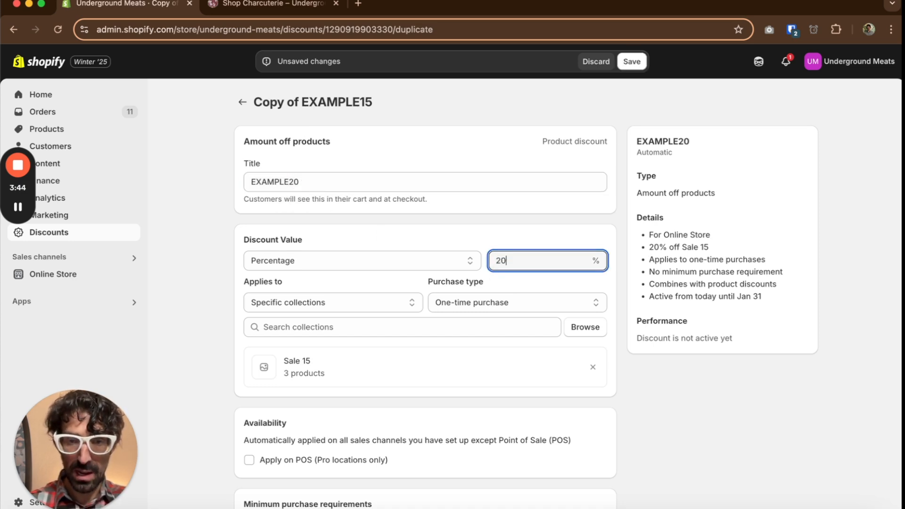
Step: Replace the Sale 15 collection with Sale 20 in the EXAMPLE20 discount and save the discount
scroll(514, 278, down, 2)
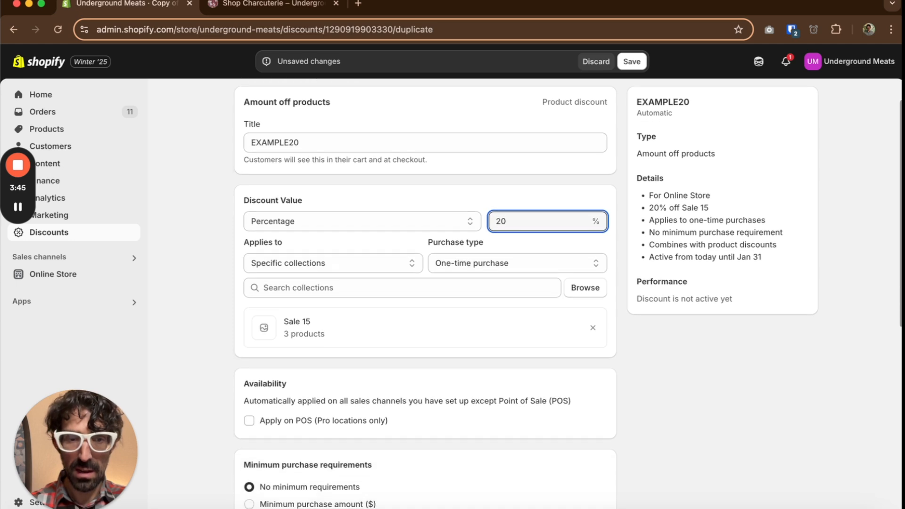
click(592, 327)
click(446, 285)
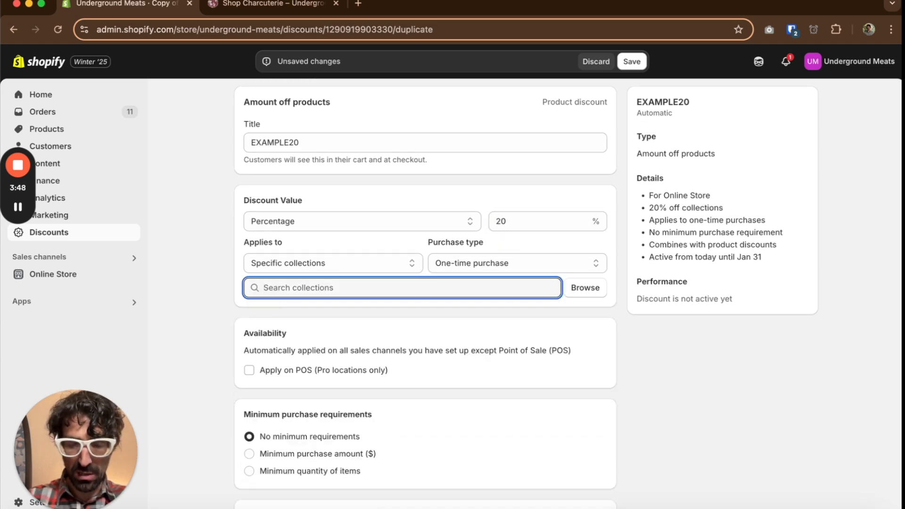
text(SALE 20)
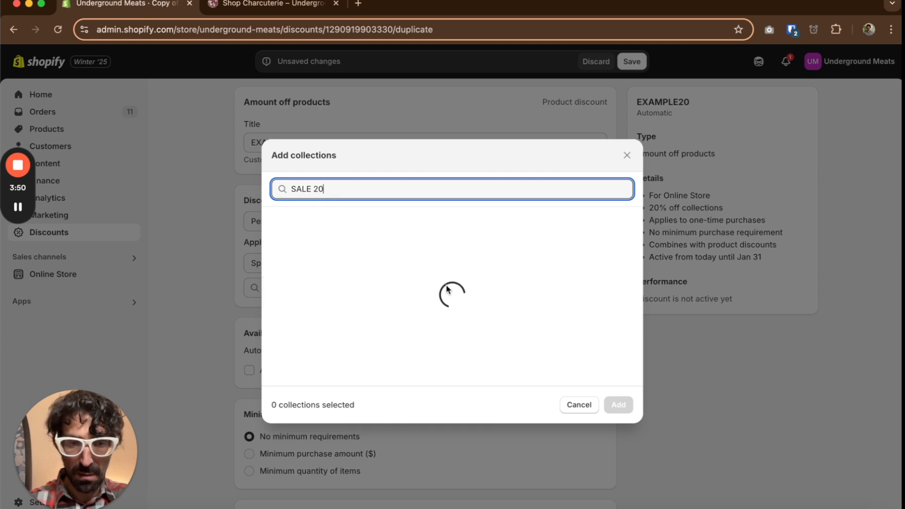
click(396, 365)
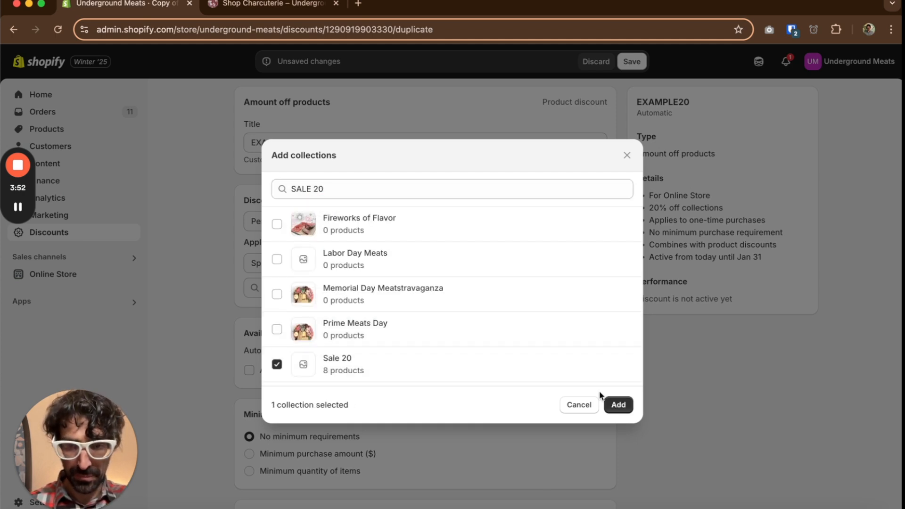
click(618, 404)
scroll(499, 348, down, 2)
scroll(500, 351, down, 7)
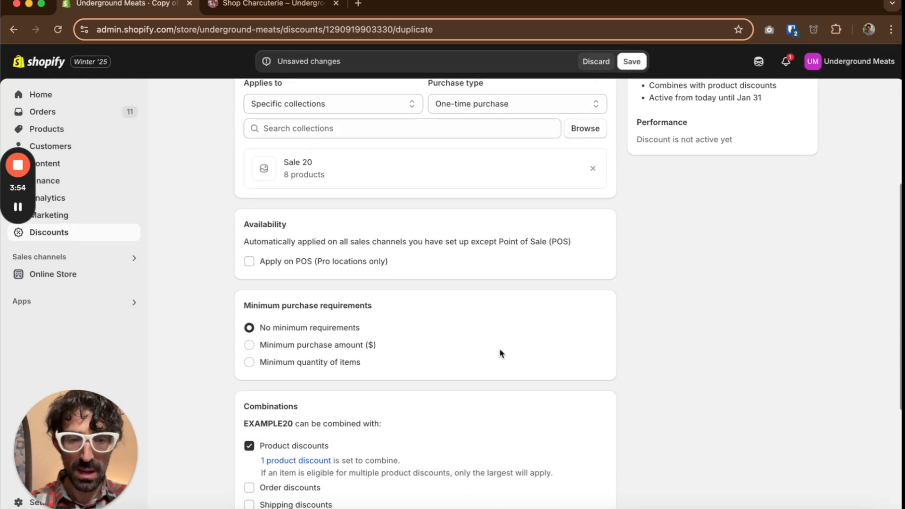
click(631, 61)
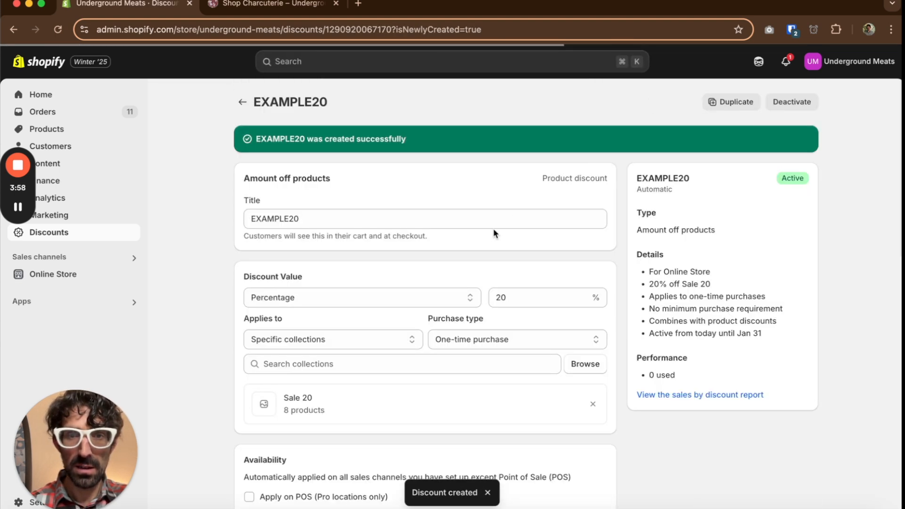
Step: Duplicate the EXAMPLE20 discount, title the copy EXAMPLE25 and set its percentage value to 25%
click(735, 105)
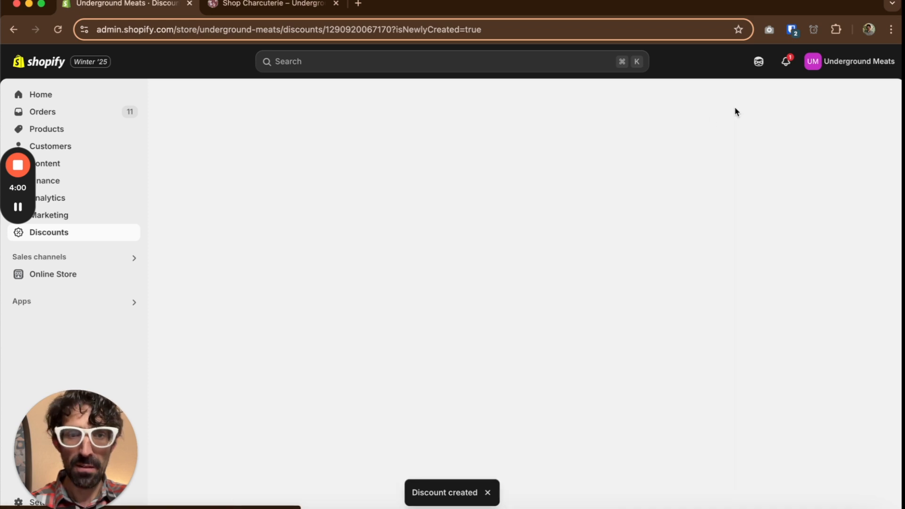
click(402, 186)
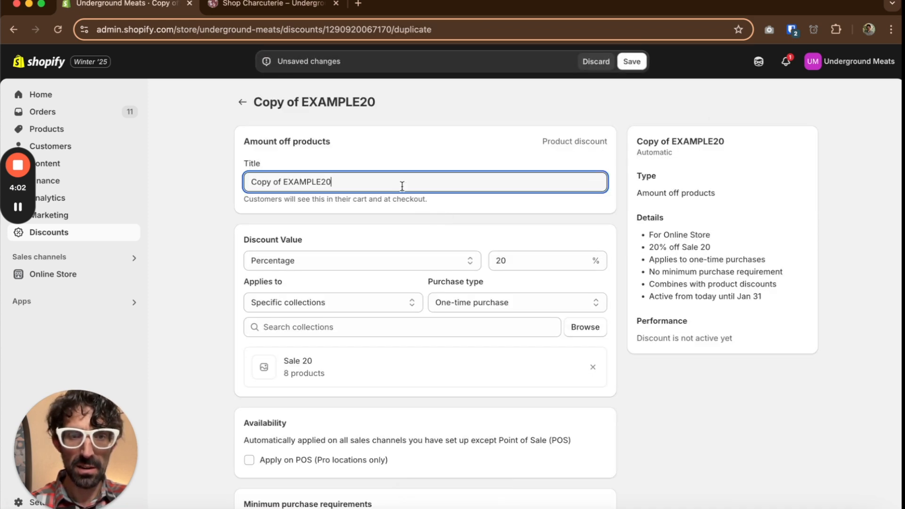
key(alt+shift+Left)
key(alt+shift+Left)
key(alt+shift+Left)
text(EXAMPLE20)
key(BackSpace)
key(BackSpace)
text(25)
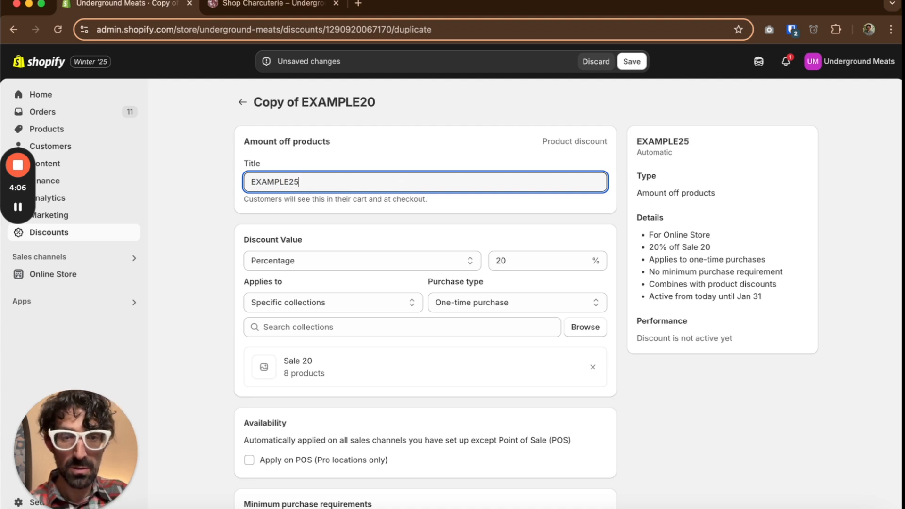
double_click(507, 258)
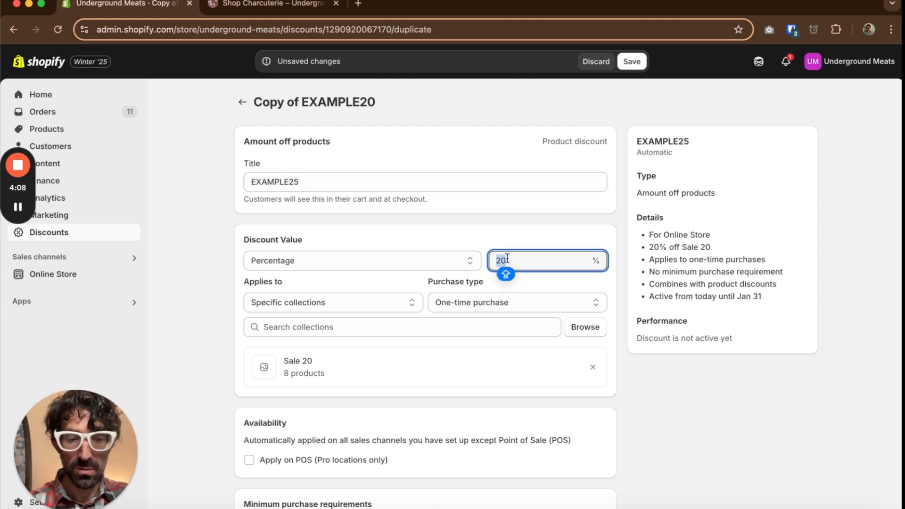
text(25)
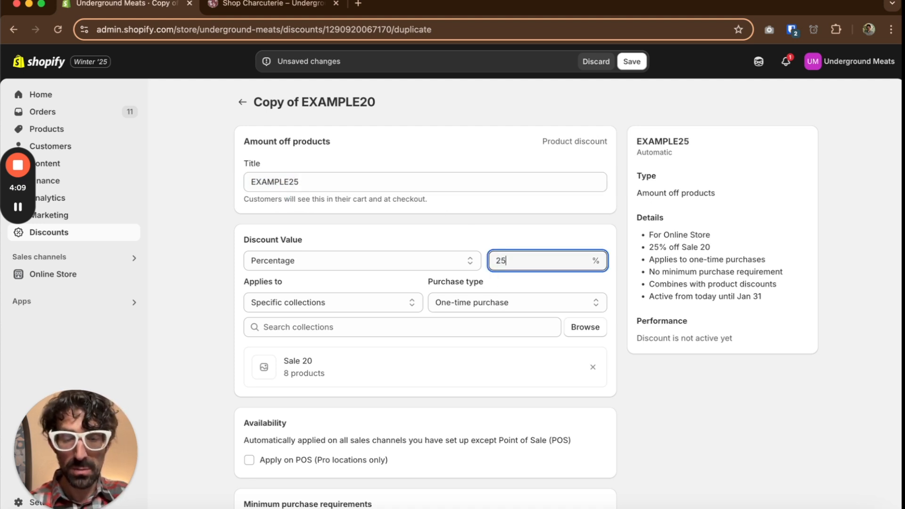
Step: Replace the Sale 20 collection with Sale 25 in the EXAMPLE25 discount and save the discount
click(390, 324)
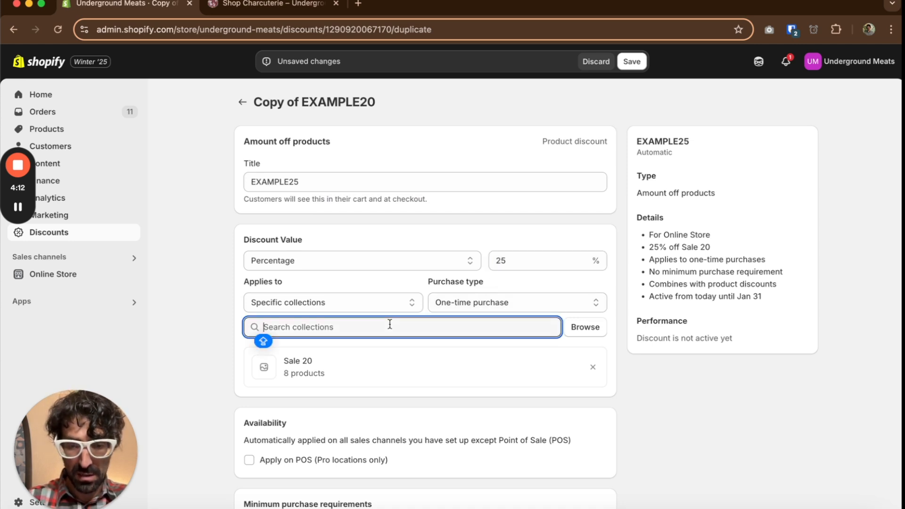
text(SALE 2)
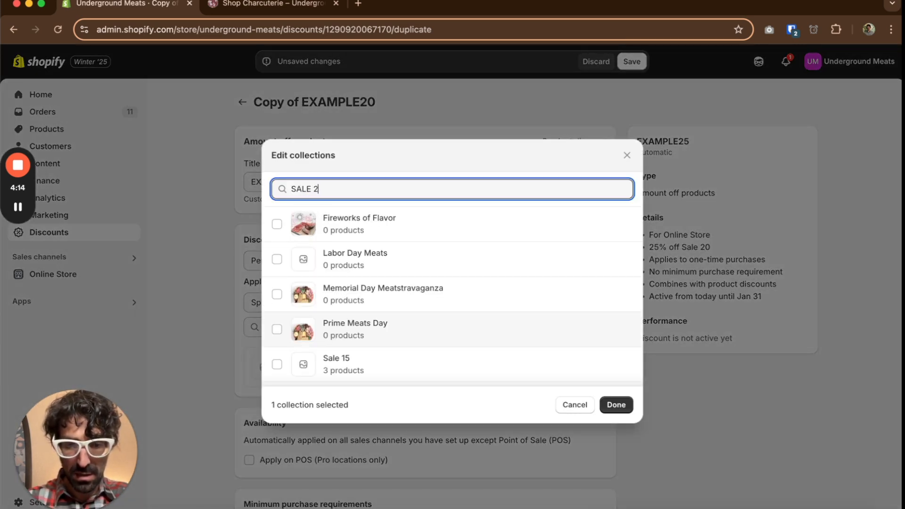
text(5)
click(365, 266)
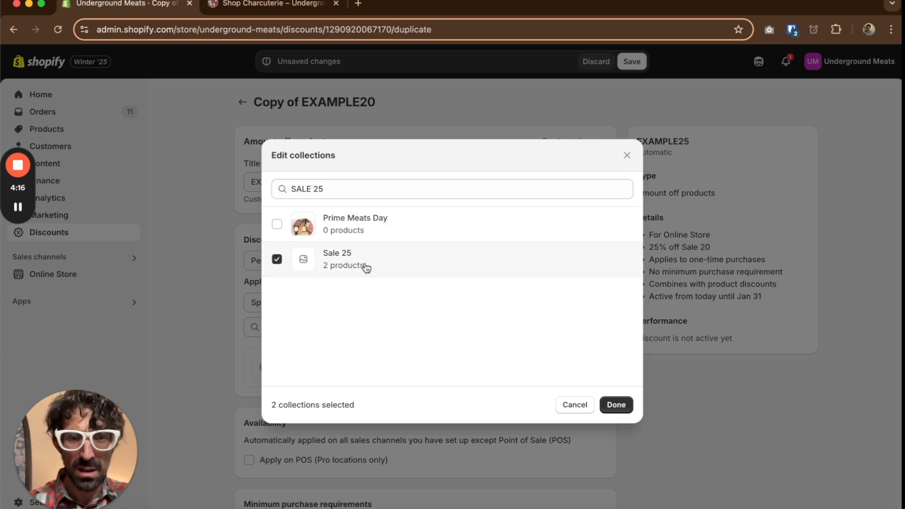
click(614, 404)
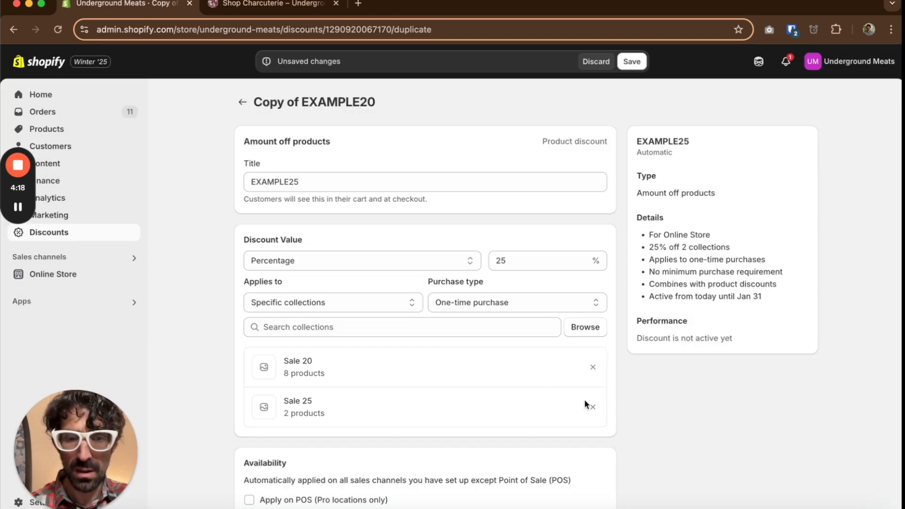
click(593, 368)
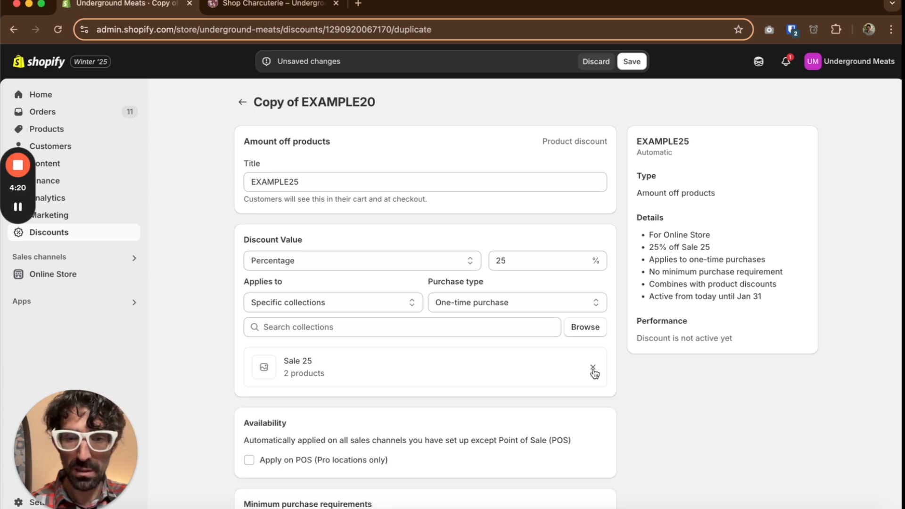
scroll(622, 418, down, 5)
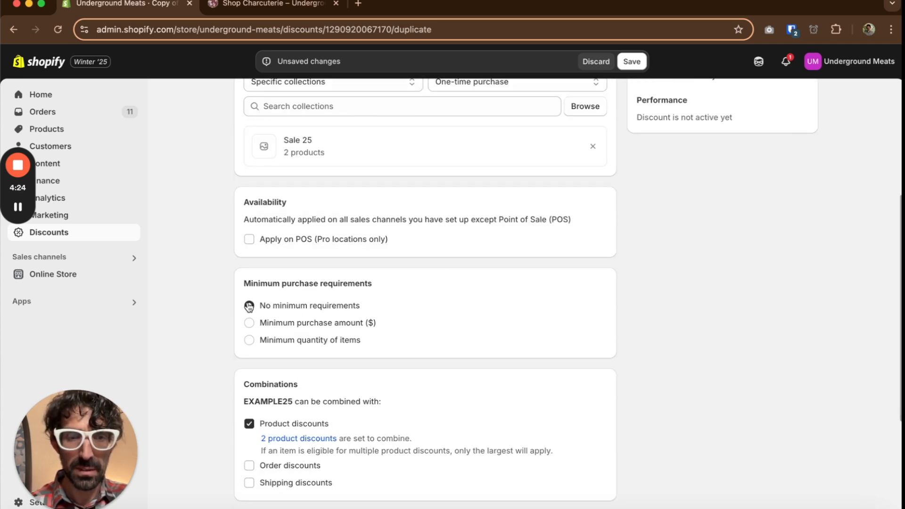
scroll(303, 408, down, 4)
scroll(305, 412, down, 1)
click(773, 498)
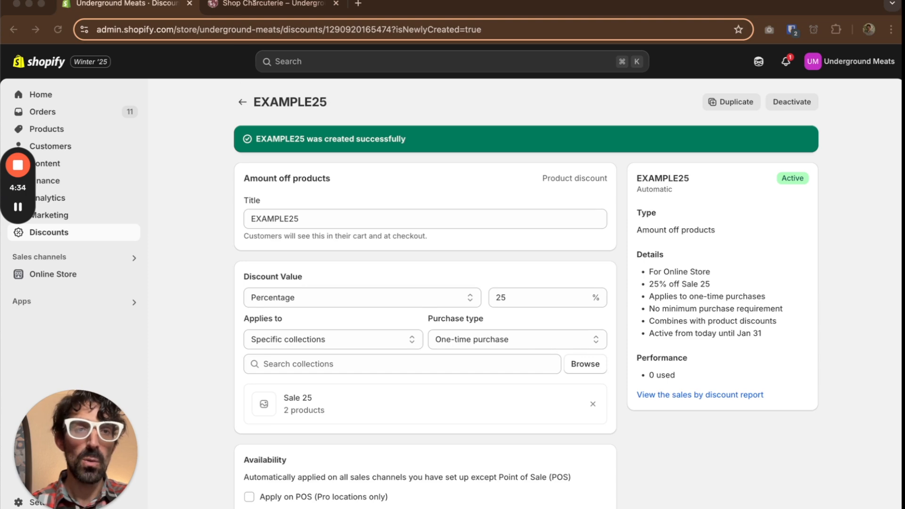
Step: Switch to the Underground Meats storefront, add Black Garlic (2 oz) from Shop Charcuterie to the cart and highlight its discount name
click(252, 3)
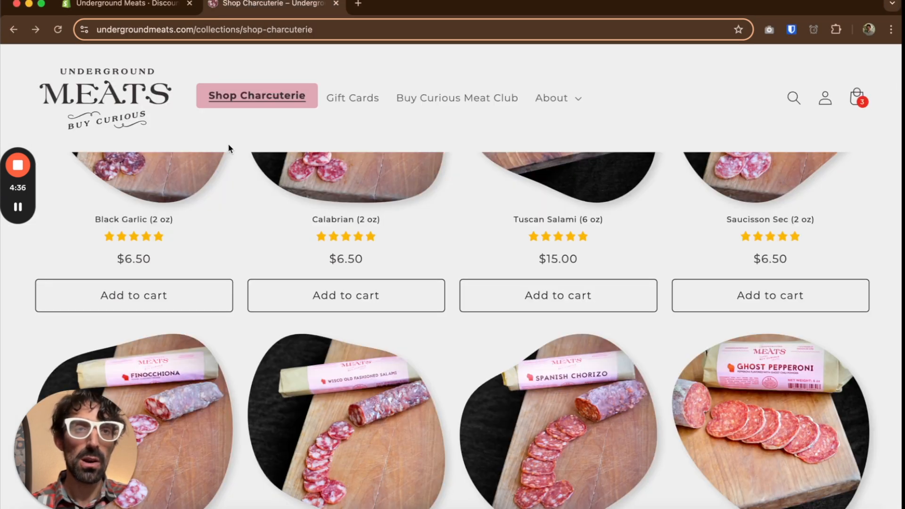
scroll(229, 148, up, 3)
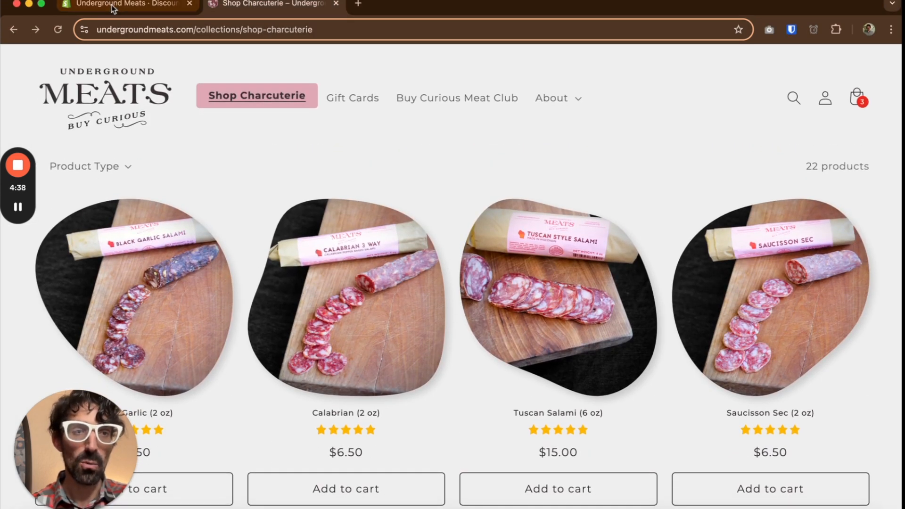
click(239, 106)
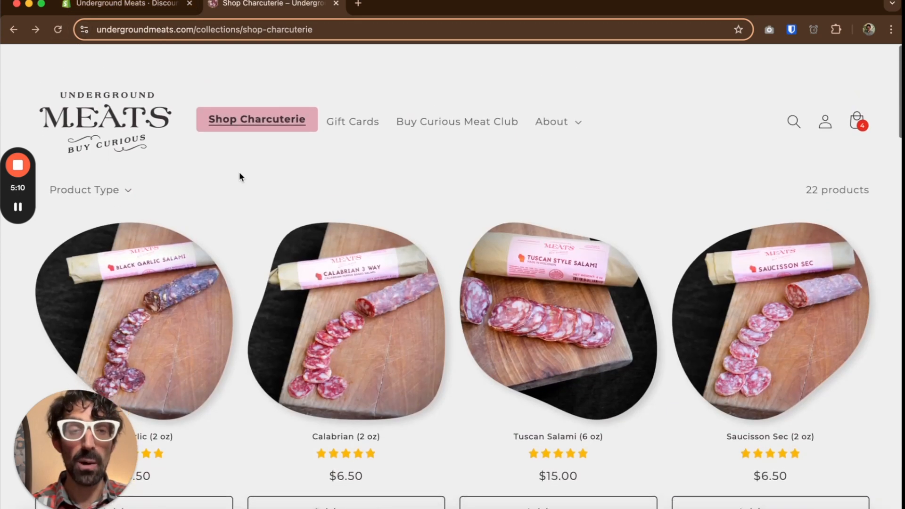
scroll(239, 165, down, 4)
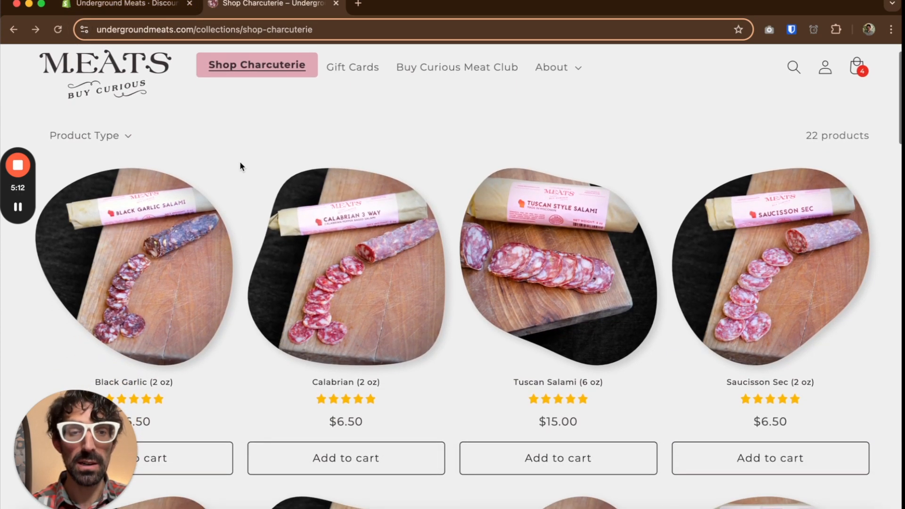
scroll(240, 161, down, 1)
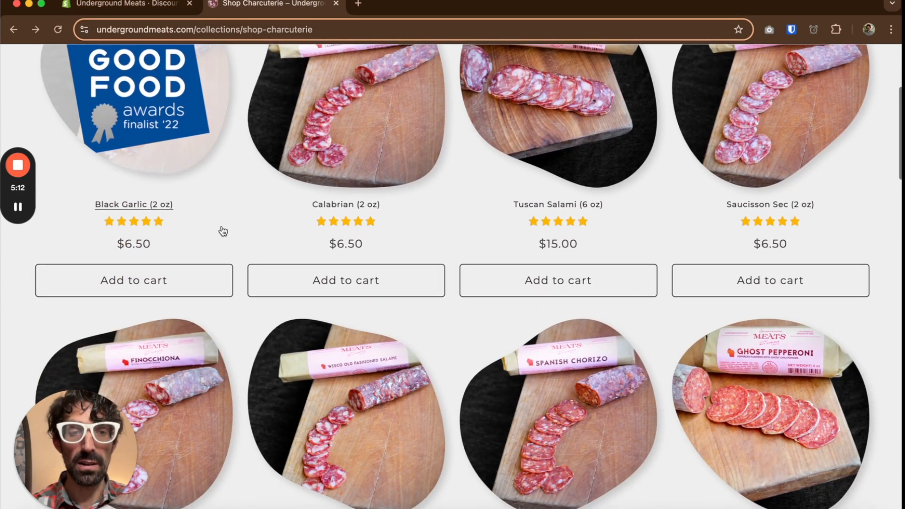
click(189, 283)
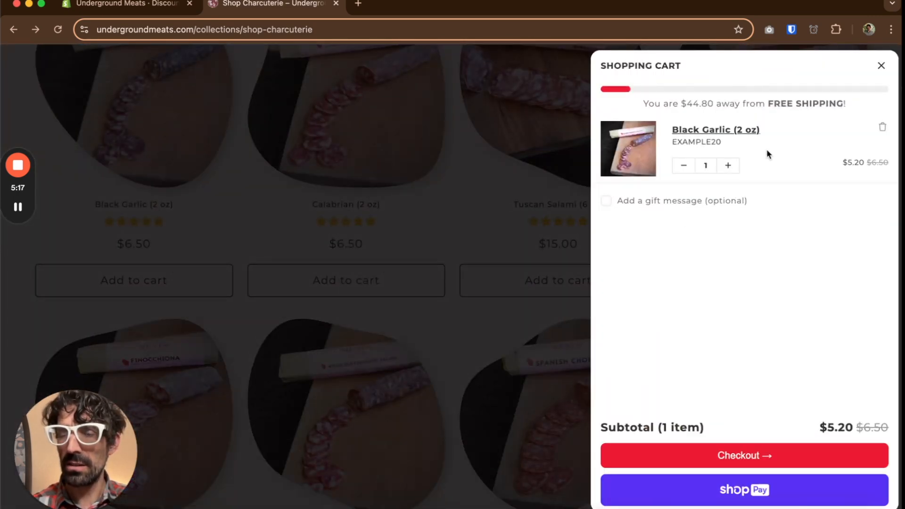
double_click(713, 141)
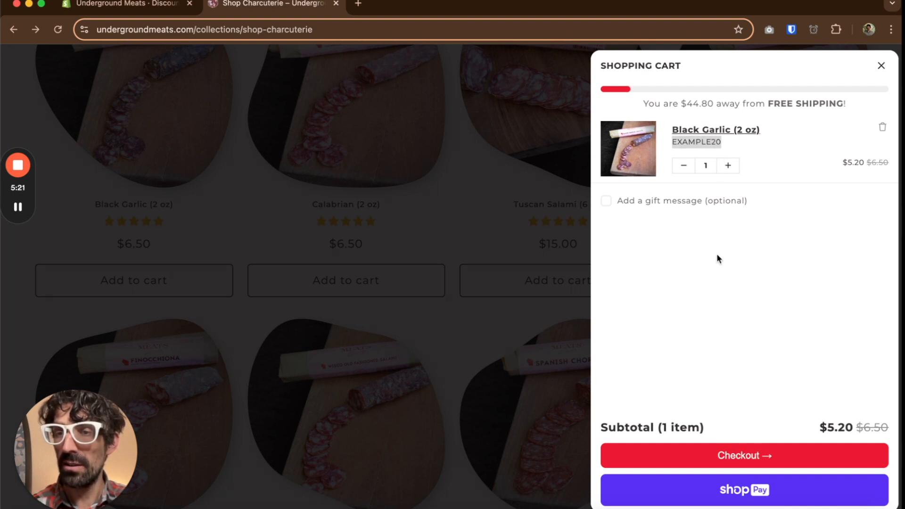
Step: Return to the product list, add 'Nduja Spread (3 oz) to the cart and highlight its discount name
click(437, 210)
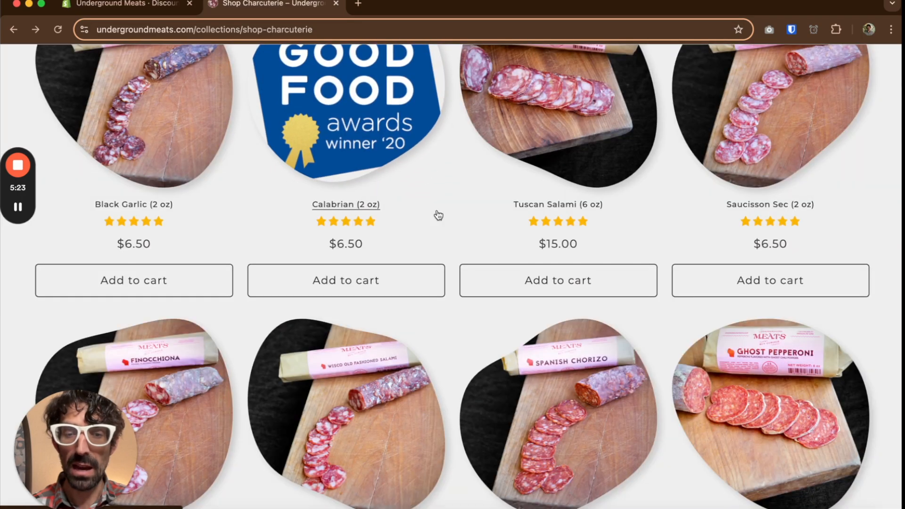
scroll(437, 212, down, 2)
scroll(438, 215, down, 4)
scroll(438, 215, up, 6)
scroll(438, 215, down, 7)
scroll(438, 215, down, 5)
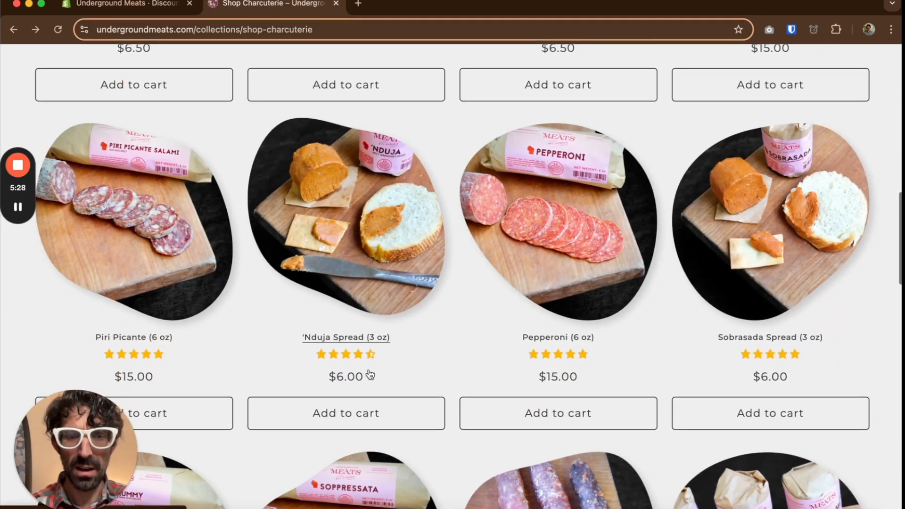
click(365, 413)
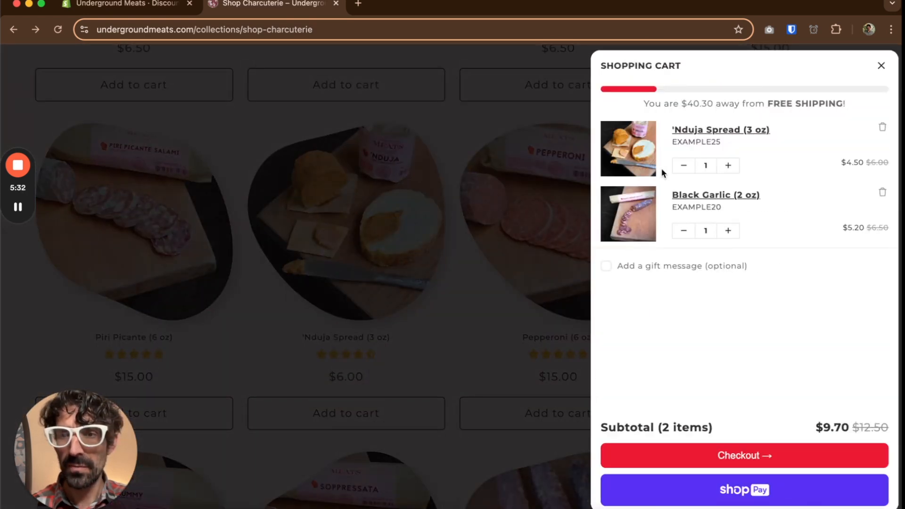
double_click(704, 142)
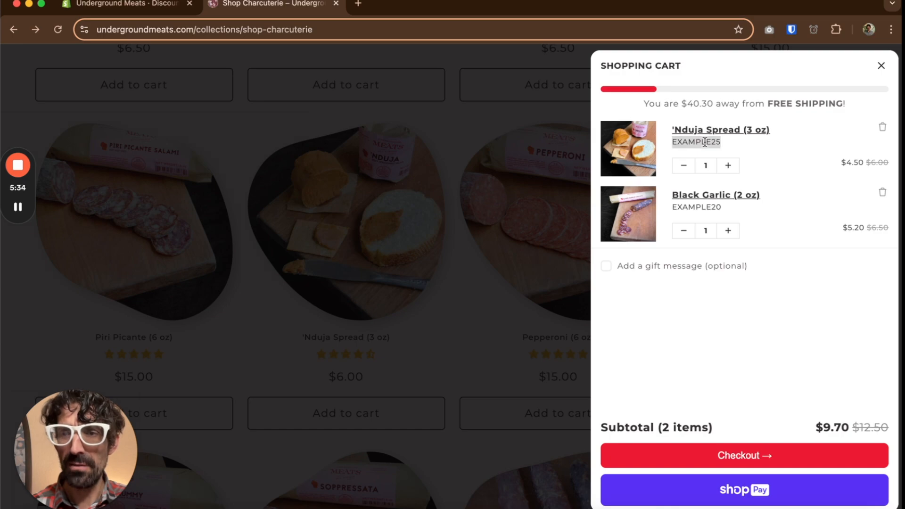
Step: Close the cart and add Nothing But The Hits from the charcuterie collection to it
click(470, 323)
scroll(472, 325, down, 8)
scroll(471, 327, down, 6)
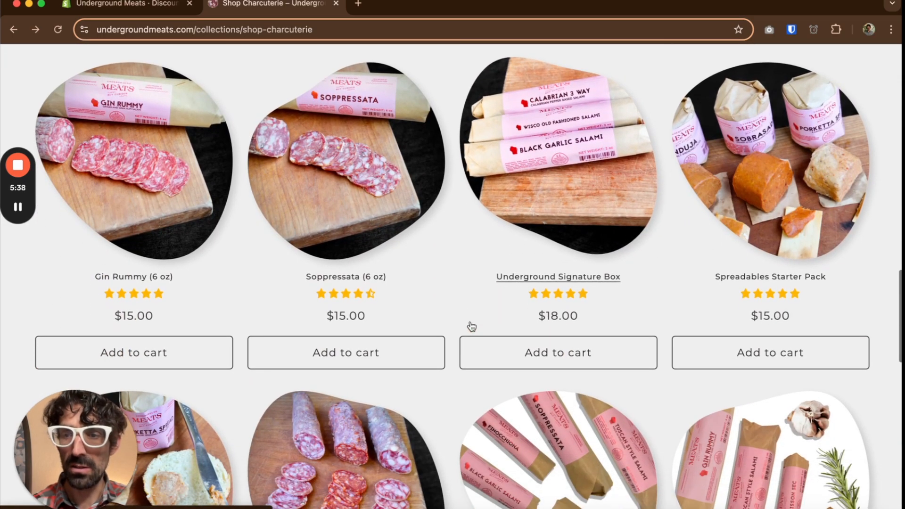
scroll(471, 327, down, 1)
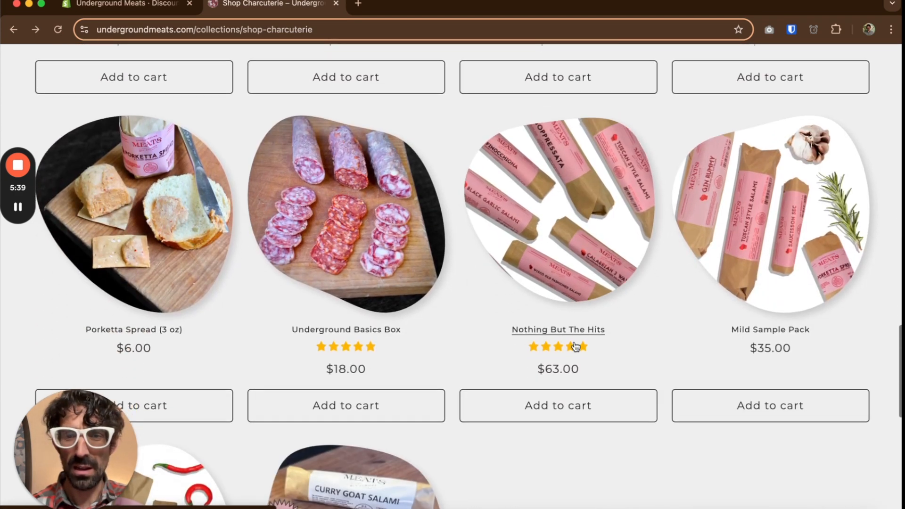
click(593, 403)
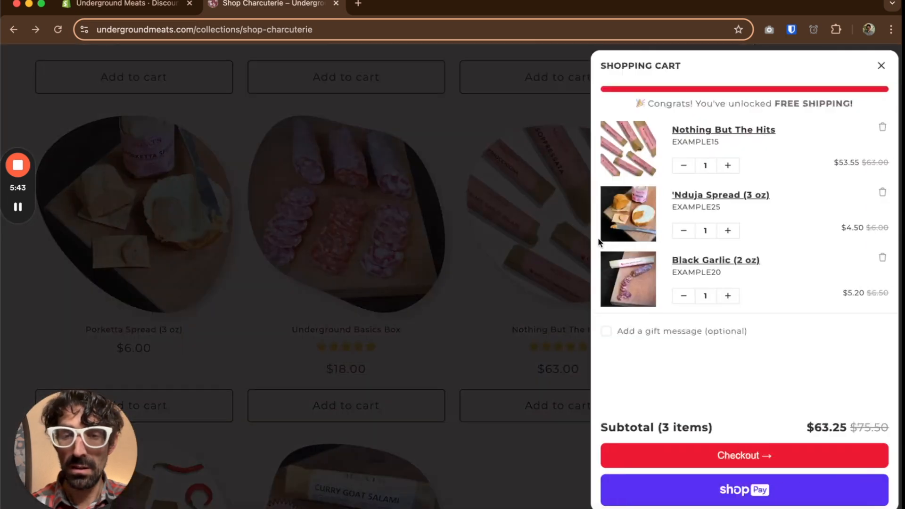
Step: Highlight the discount name and the prices of Nothing But The Hits in the cart, and close the cart
double_click(700, 144)
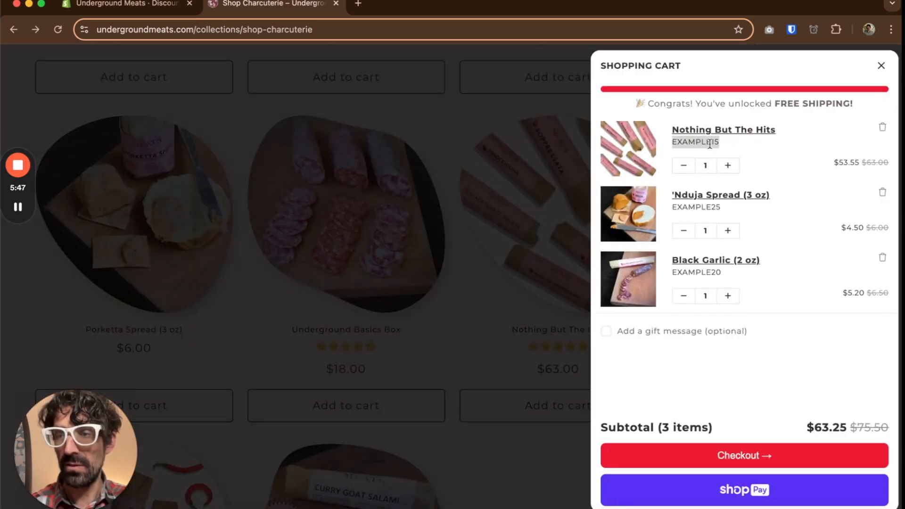
drag(877, 162, 833, 163)
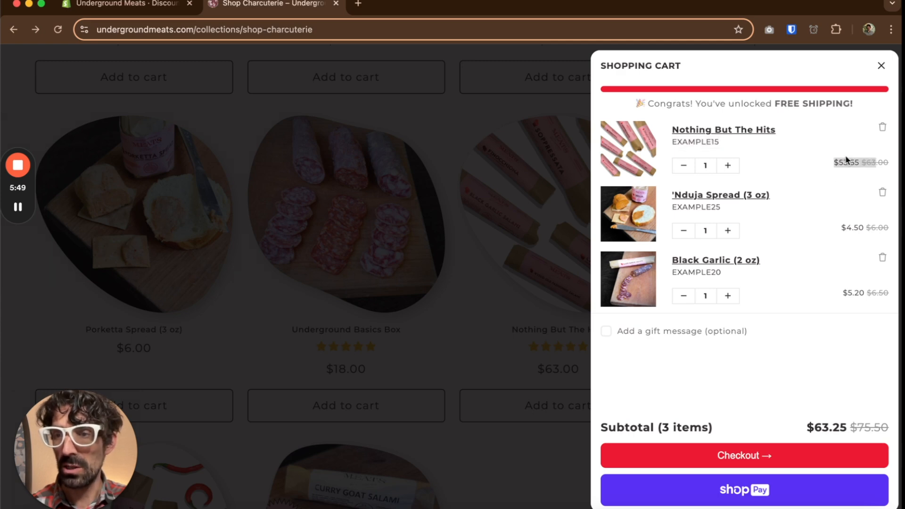
click(456, 307)
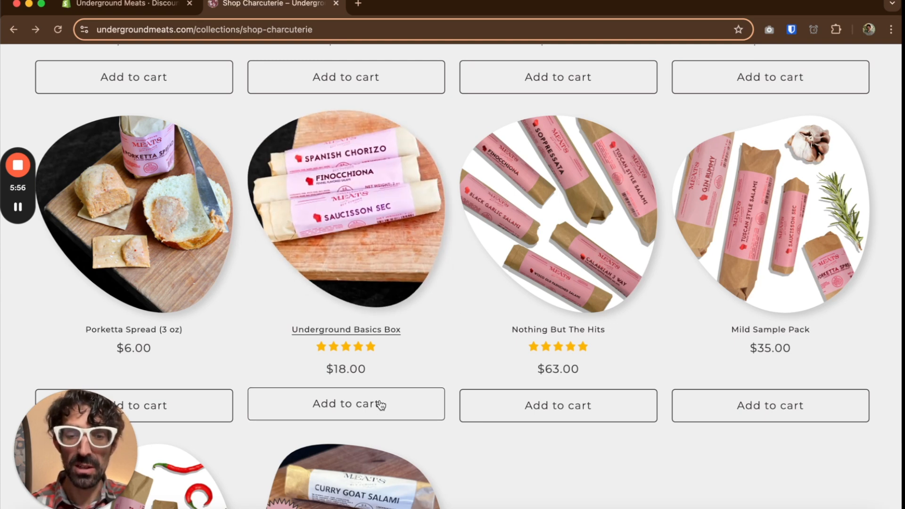
Step: Add Curry Goat Salami (2oz) to the cart, then close the cart and return to the start of the product list
scroll(381, 406, down, 4)
scroll(332, 425, down, 2)
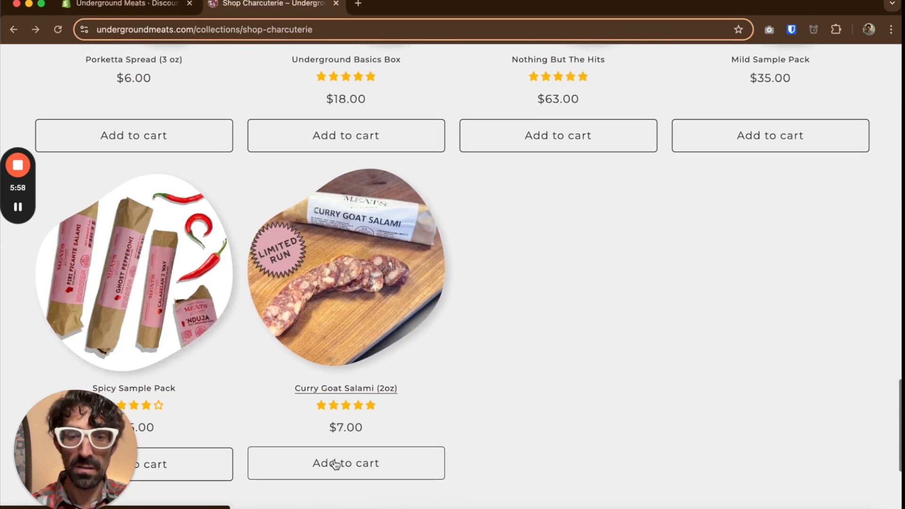
click(336, 464)
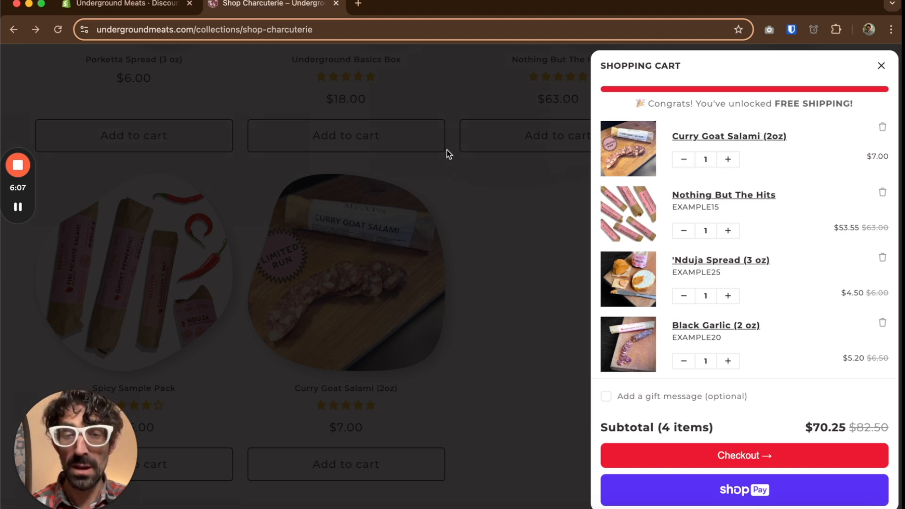
click(463, 271)
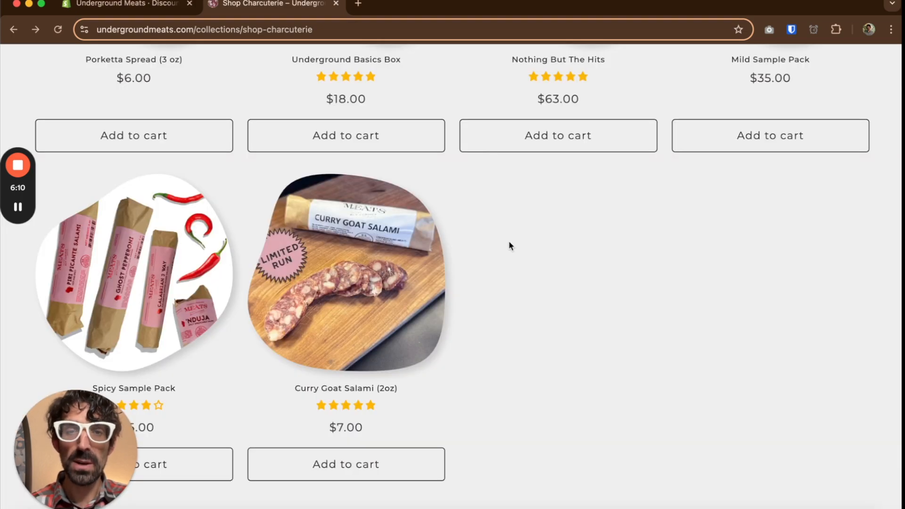
scroll(509, 245, up, 15)
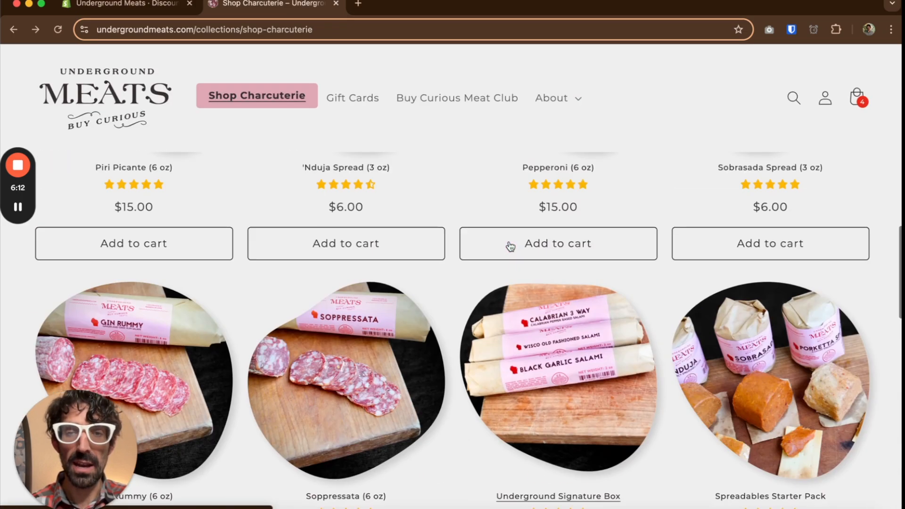
scroll(510, 246, up, 5)
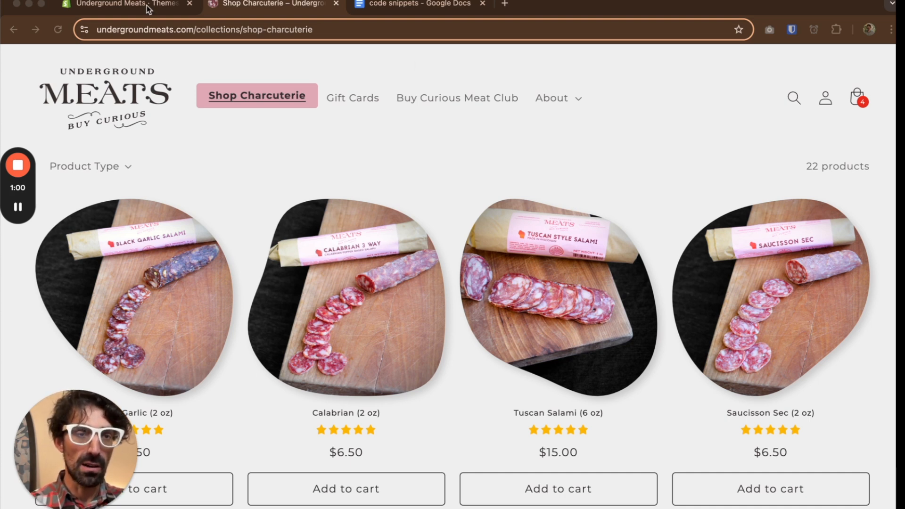
Step: Switch to the Shopify admin's Themes page and open the code editor for the current theme, Taste _ Main: MR (w/ gift guide)
key(ctrl+shift+Tab)
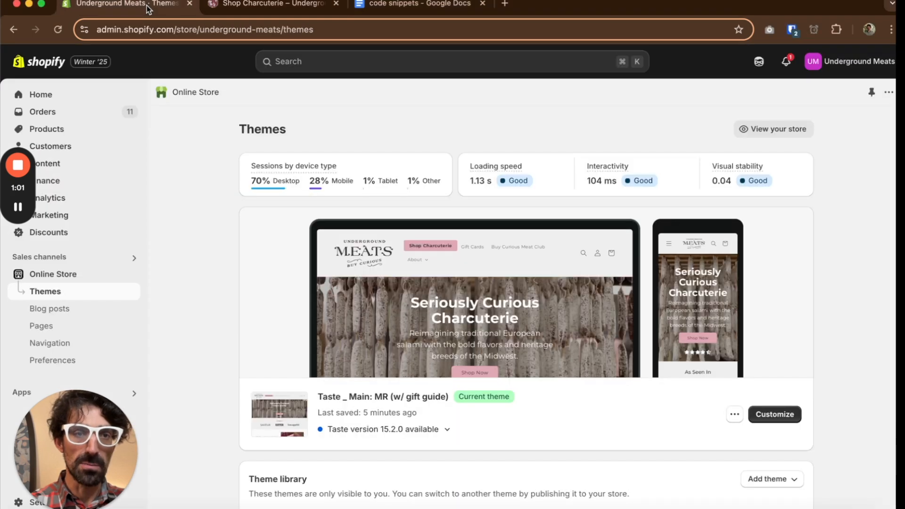
click(733, 416)
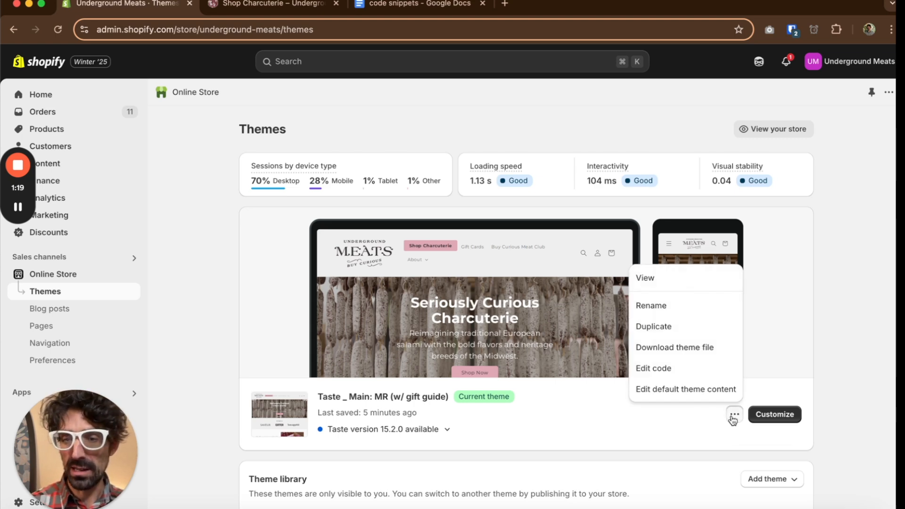
click(722, 369)
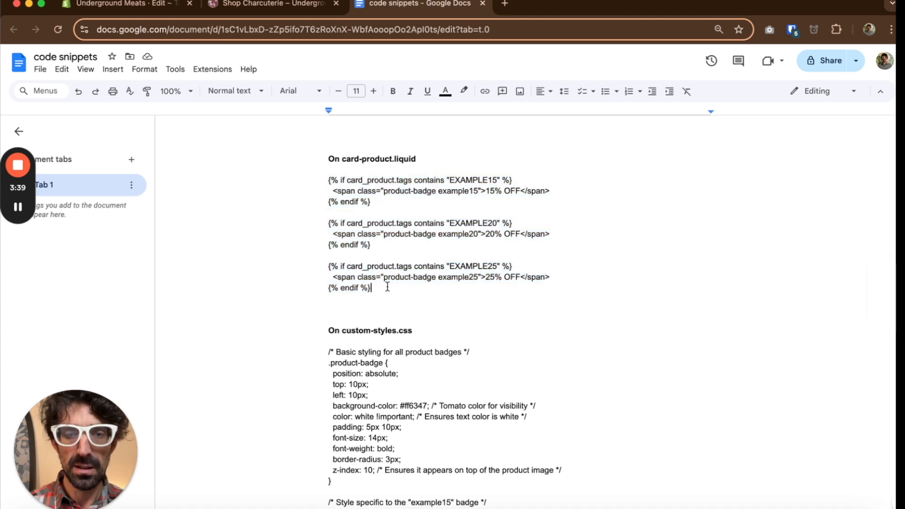
Step: Examine the card-product.liquid section of the code snippets Google Doc, highlighting each block's product tag condition and badge text
drag(387, 289, 320, 181)
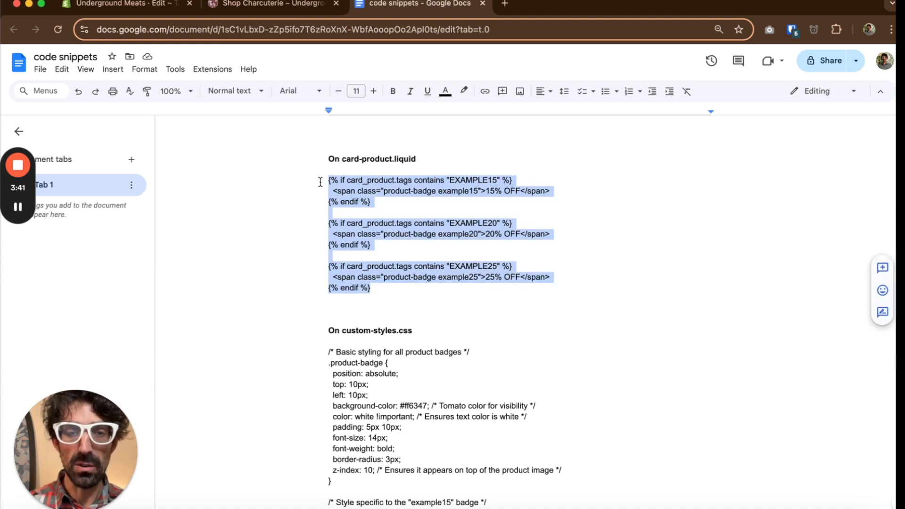
drag(423, 161, 340, 156)
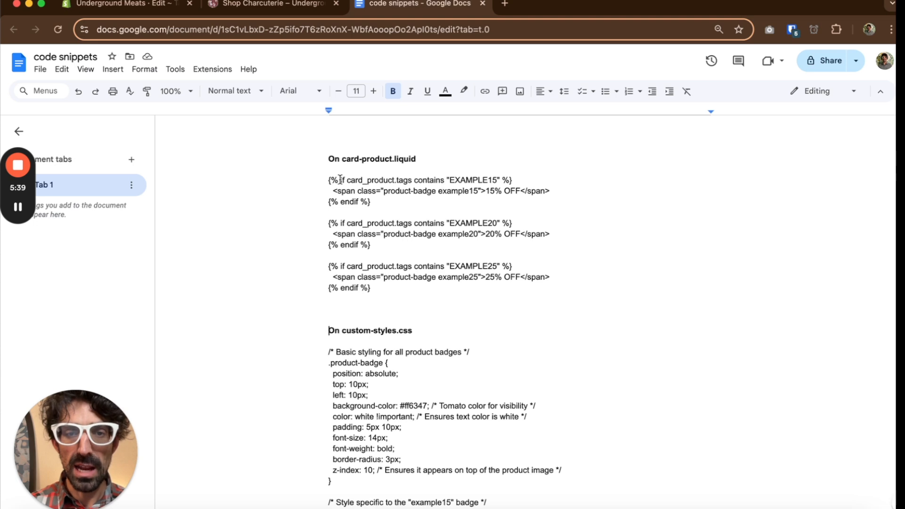
double_click(405, 180)
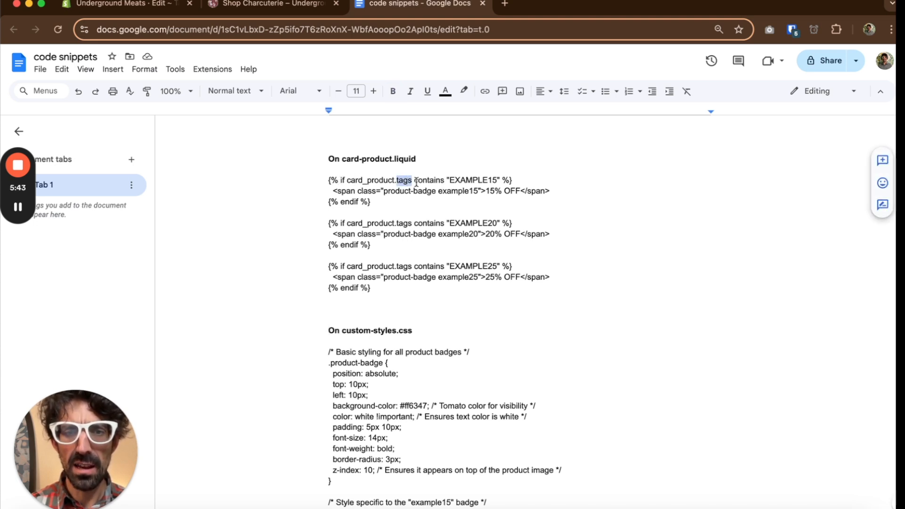
double_click(469, 181)
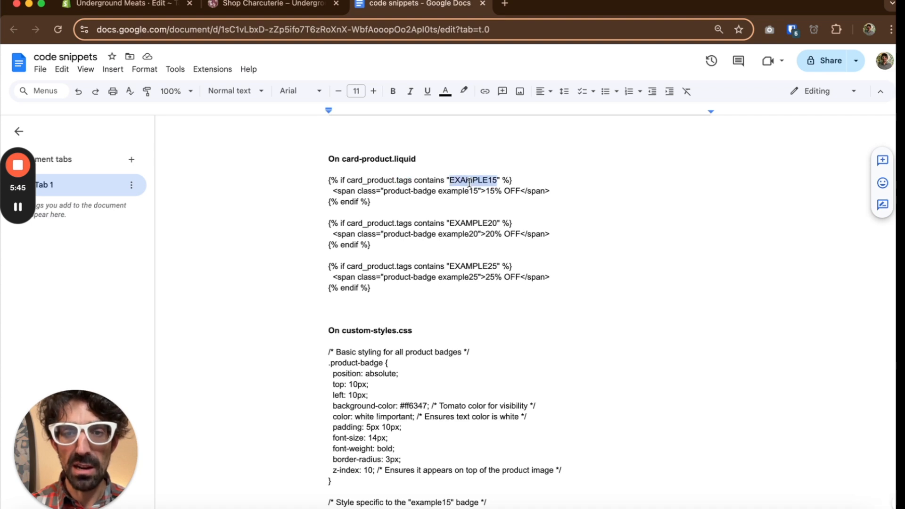
drag(520, 191, 483, 192)
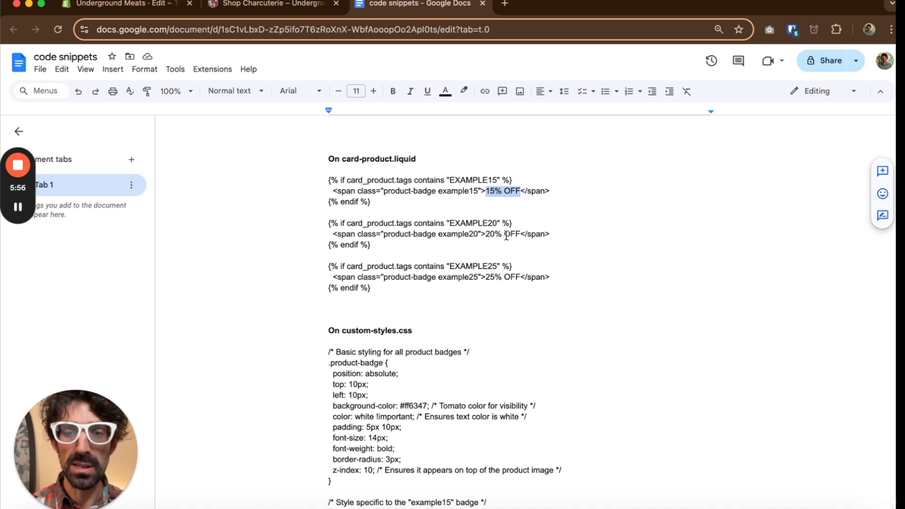
double_click(477, 222)
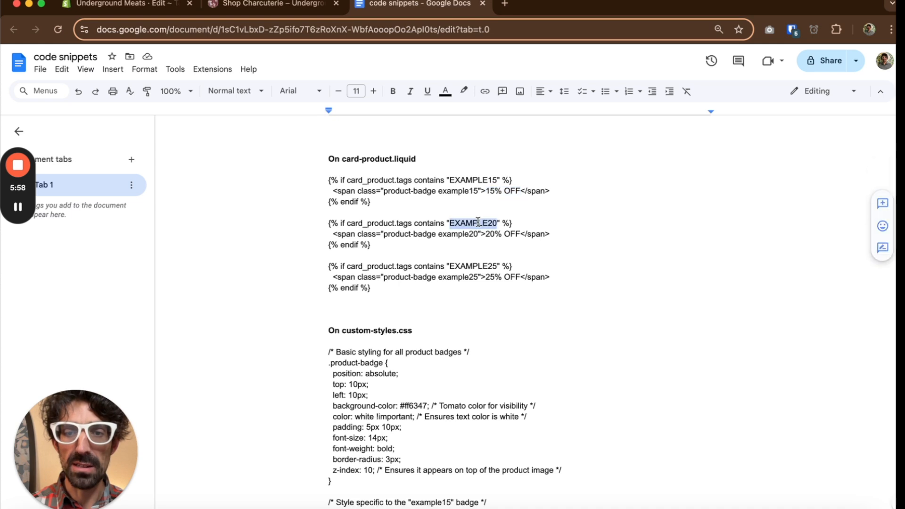
double_click(513, 234)
click(494, 280)
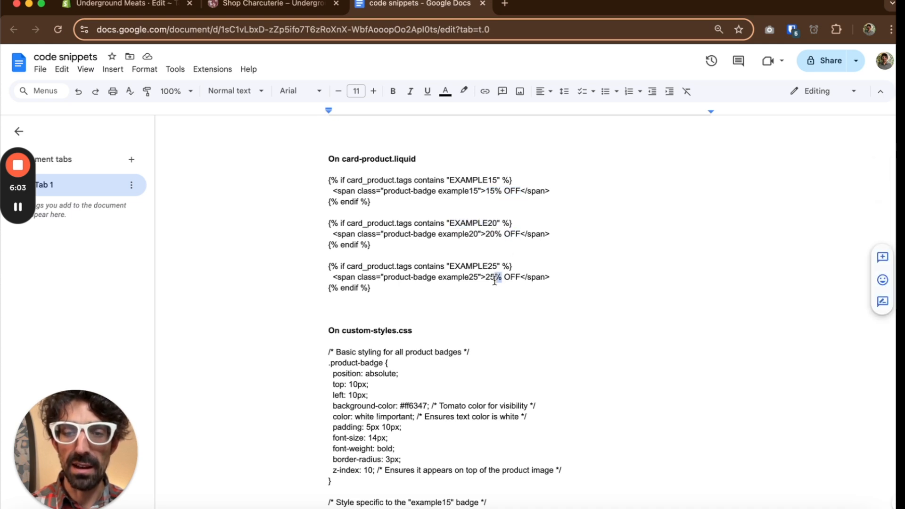
drag(494, 280, 486, 284)
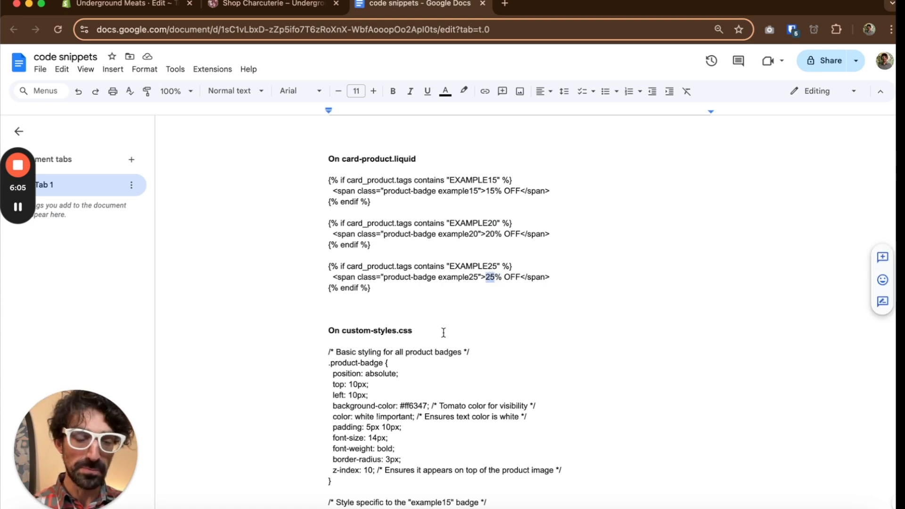
Step: Copy the EXAMPLE15, EXAMPLE20 and EXAMPLE25 badge blocks from the doc into line 215 of card-product.liquid in the theme editor and save the file
drag(373, 288, 322, 185)
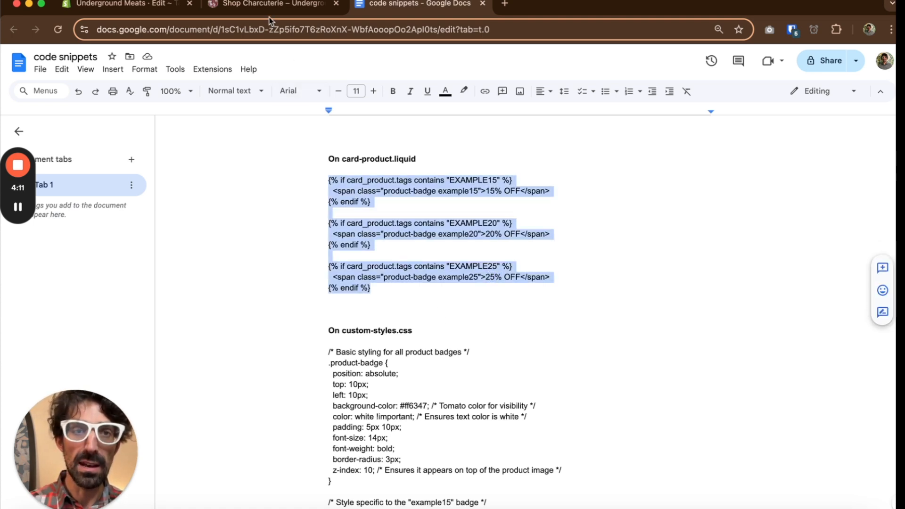
click(118, 4)
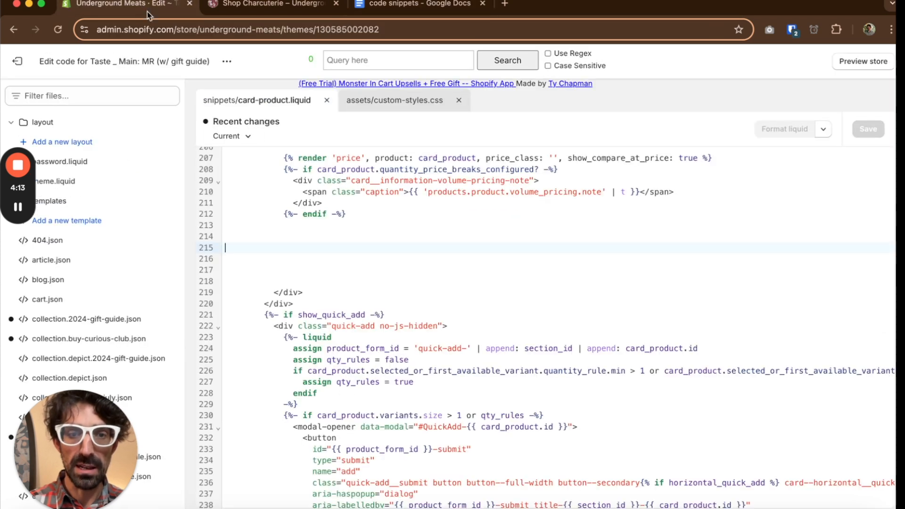
click(206, 248)
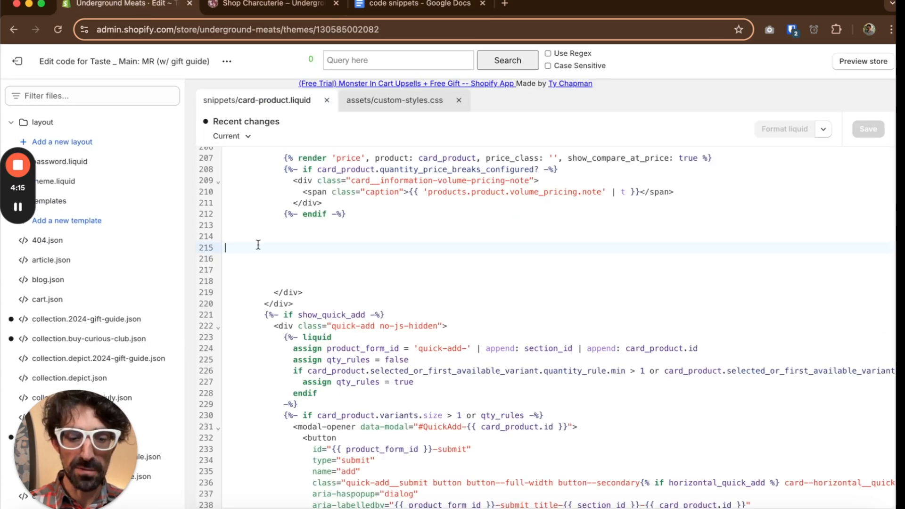
text({% if card_product.tags contains "EXAMPLE15" %}   <span class="product-badge example15">15% OFF</span> {% endif %}  {% if card_product.tags contains "EXAMPLE20" %}   <span class="product-badge example20">20% OFF</span> {% endif %}  {% if card_product.tags contains "EXAMPLE25" %}   <span class="product-badge example25">25% OFF</span> {% endif %})
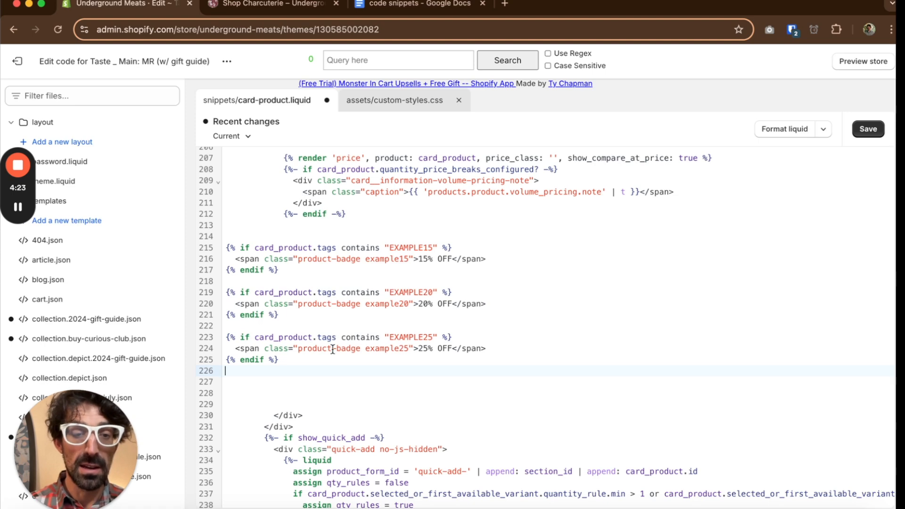
click(868, 128)
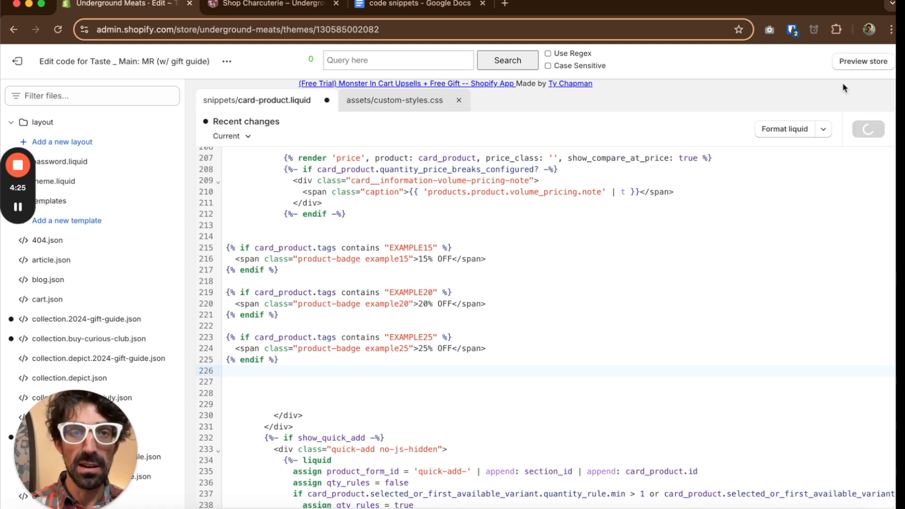
Step: Switch to the storefront, reload the Shop Charcuterie collection and examine the discount text below the product prices
click(287, 5)
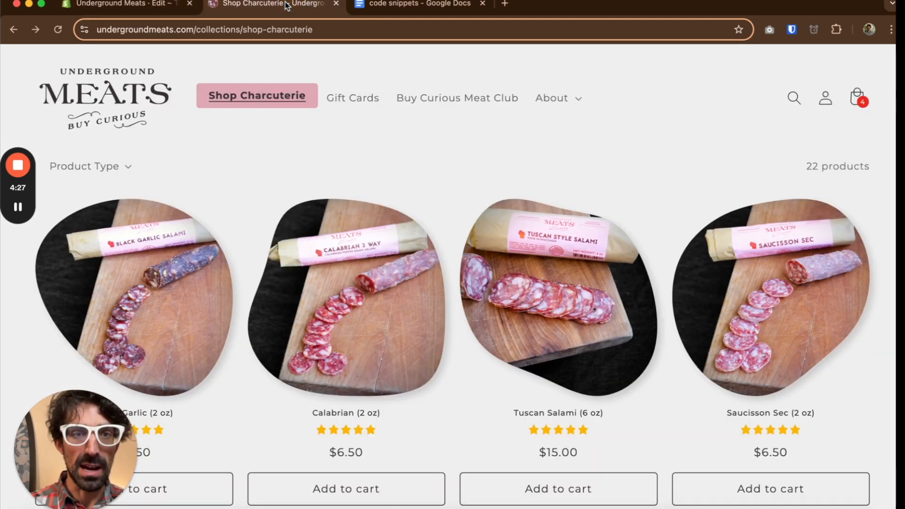
click(59, 30)
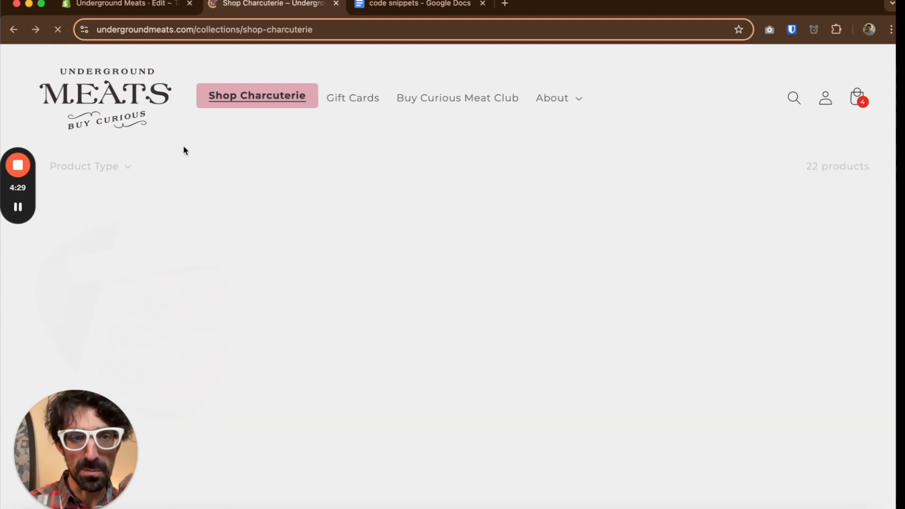
scroll(359, 347, down, 4)
scroll(363, 335, up, 4)
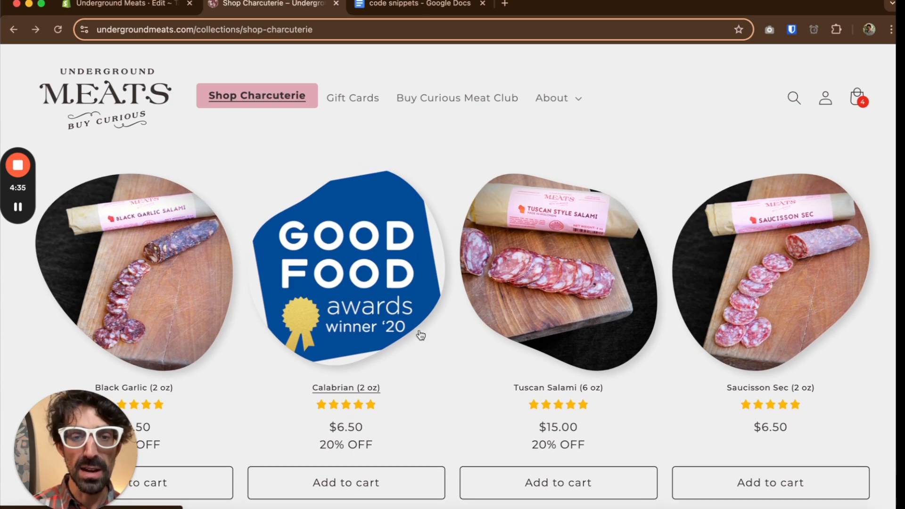
scroll(421, 403, down, 2)
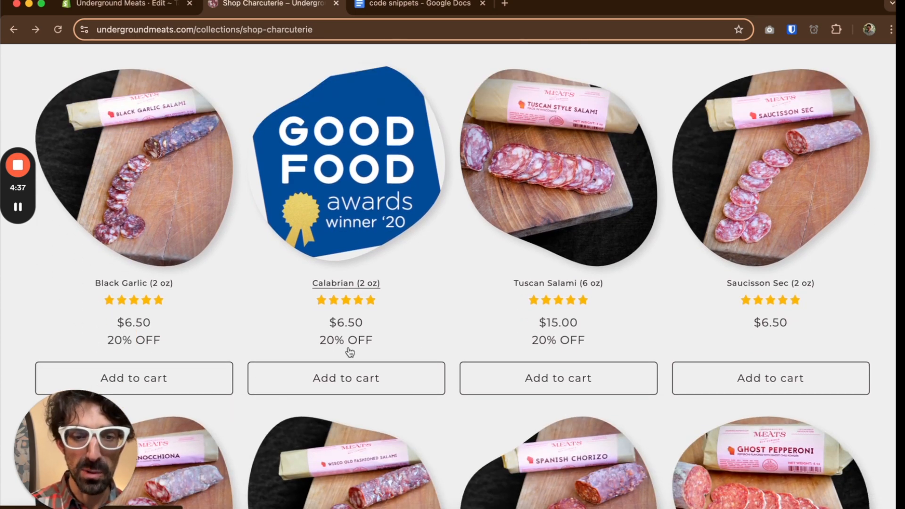
scroll(349, 352, down, 12)
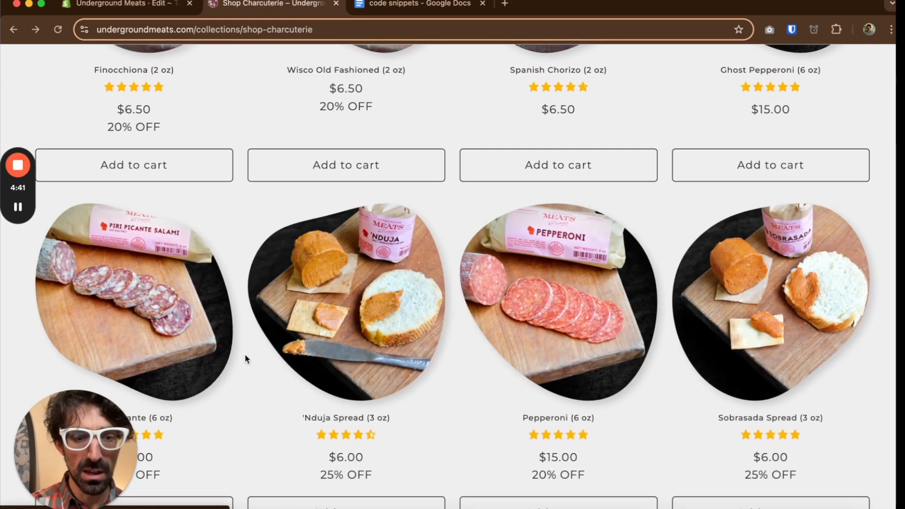
scroll(245, 358, down, 3)
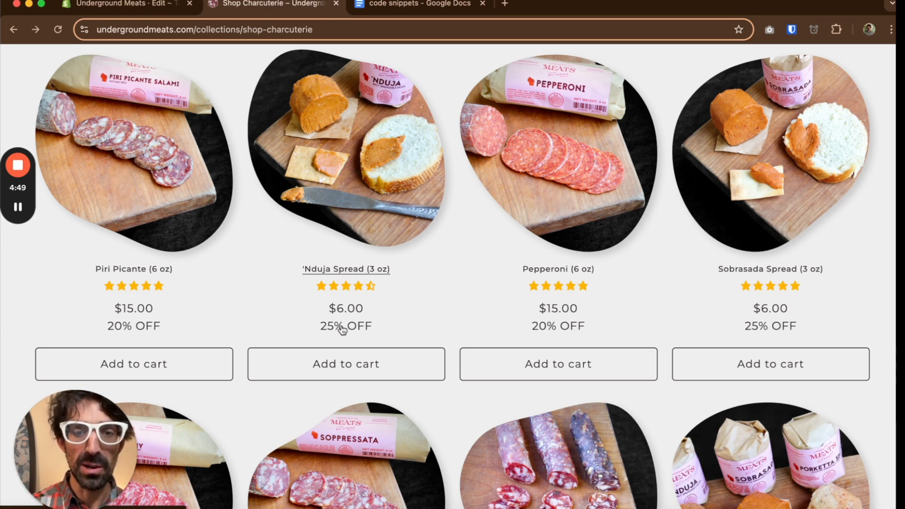
Step: Return to the code snippets doc and compare the custom-styles.css badge selector for example15 with the class name in the card-product.liquid snippet
click(368, 5)
scroll(443, 358, down, 3)
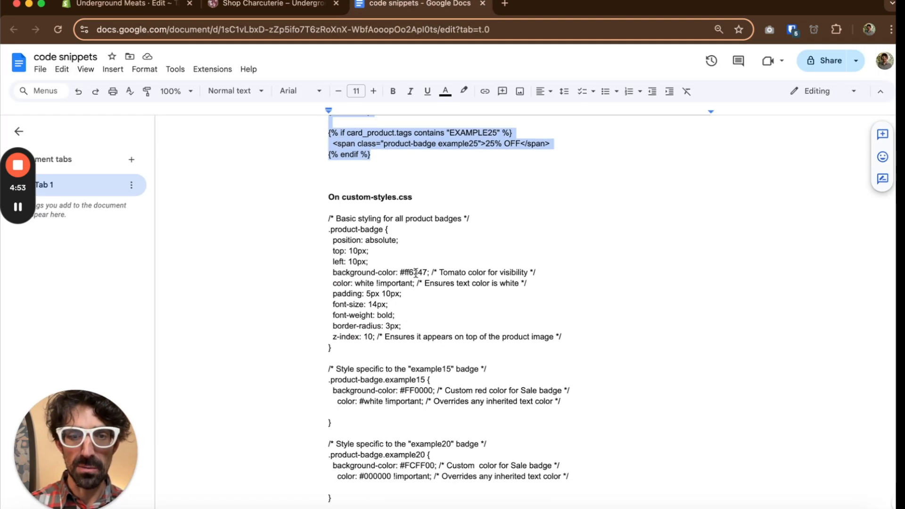
scroll(381, 211, down, 1)
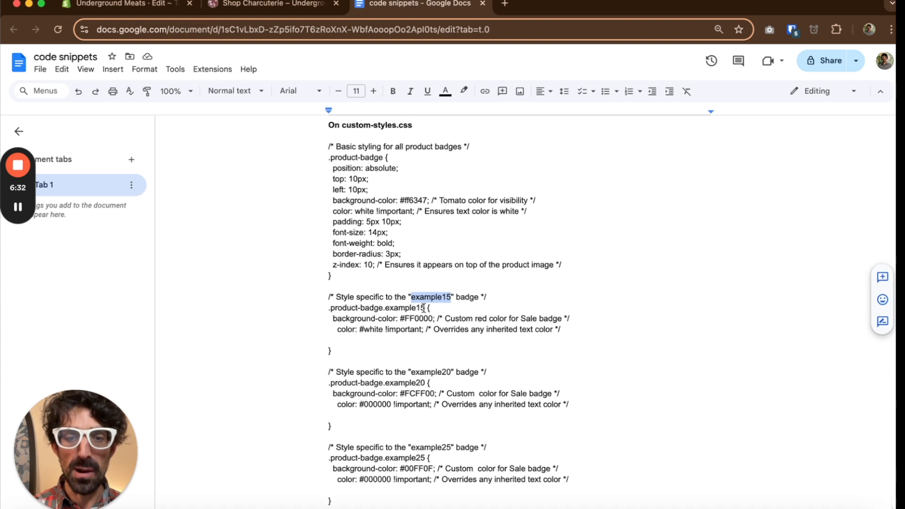
drag(425, 308, 331, 308)
scroll(438, 170, up, 5)
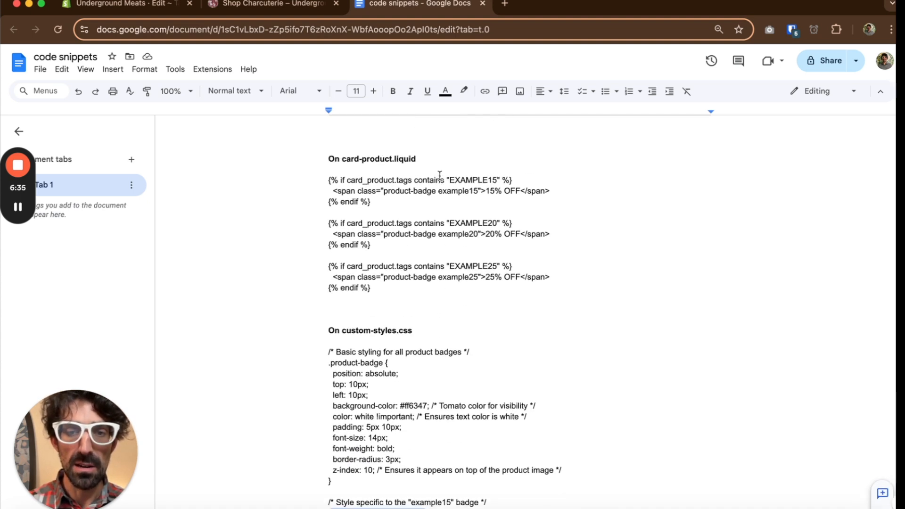
drag(383, 191, 473, 190)
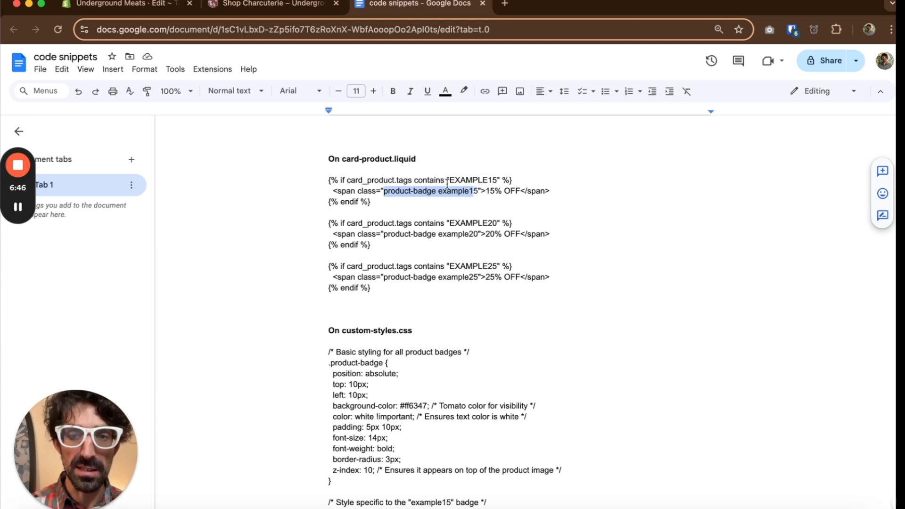
scroll(439, 198, down, 5)
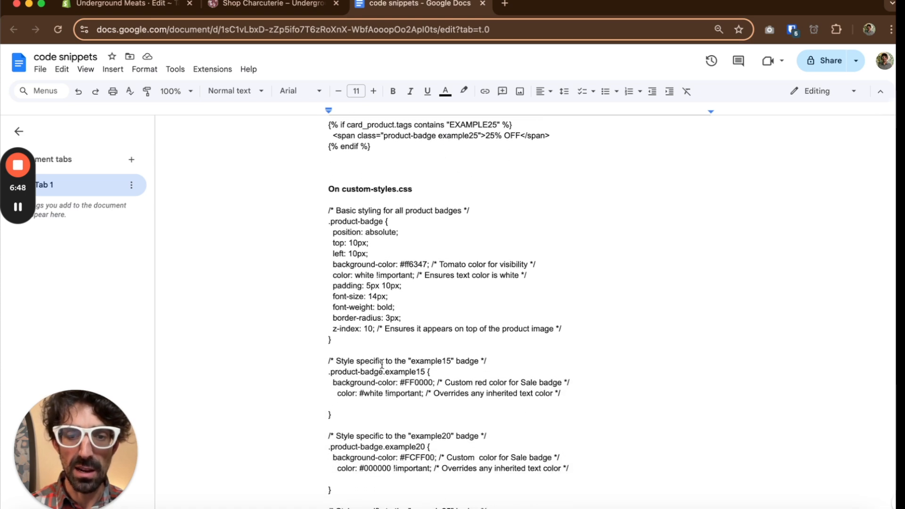
Step: Examine the custom-styles.css snippet in the doc, highlighting the example15 selector, background color and text color, and review the example20 and example25 rules
scroll(383, 363, down, 1)
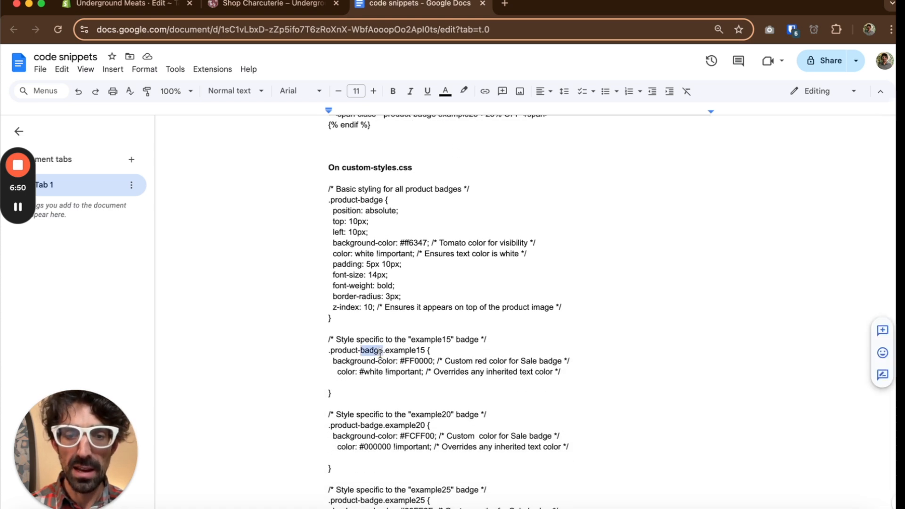
triple_click(380, 353)
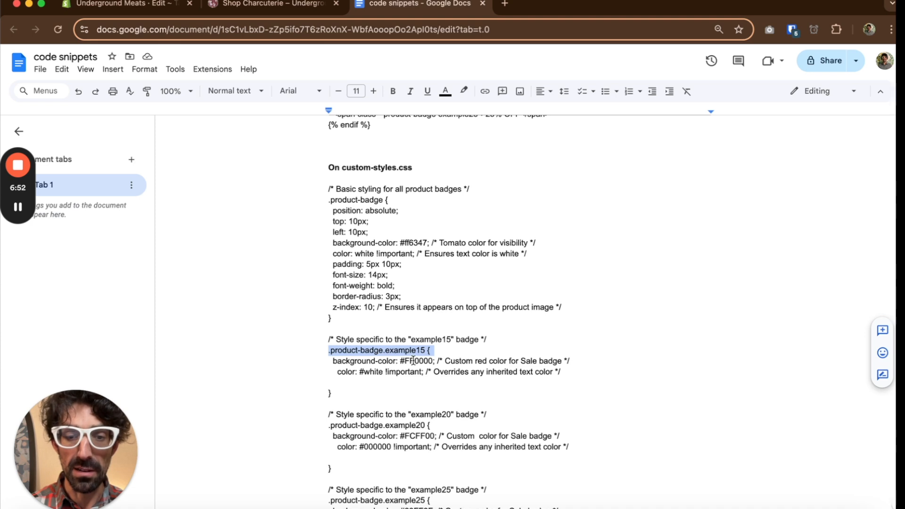
double_click(413, 360)
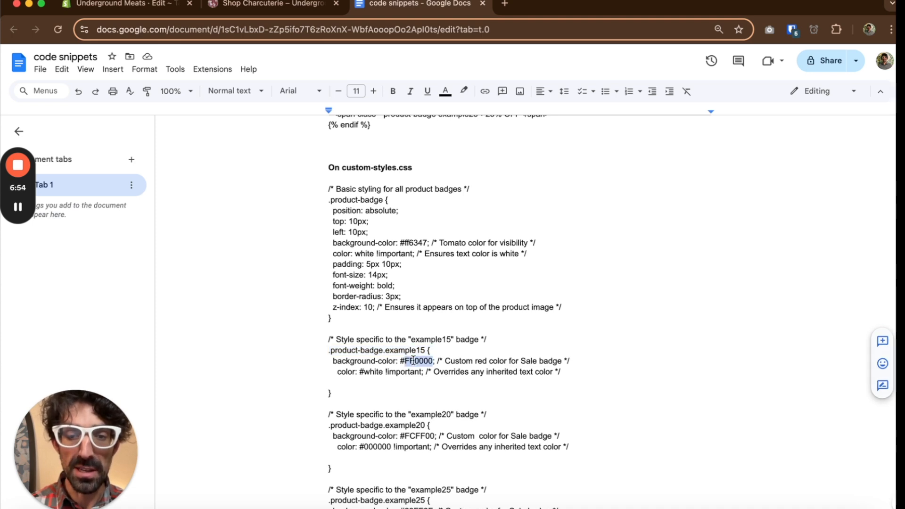
double_click(374, 372)
scroll(374, 375, down, 1)
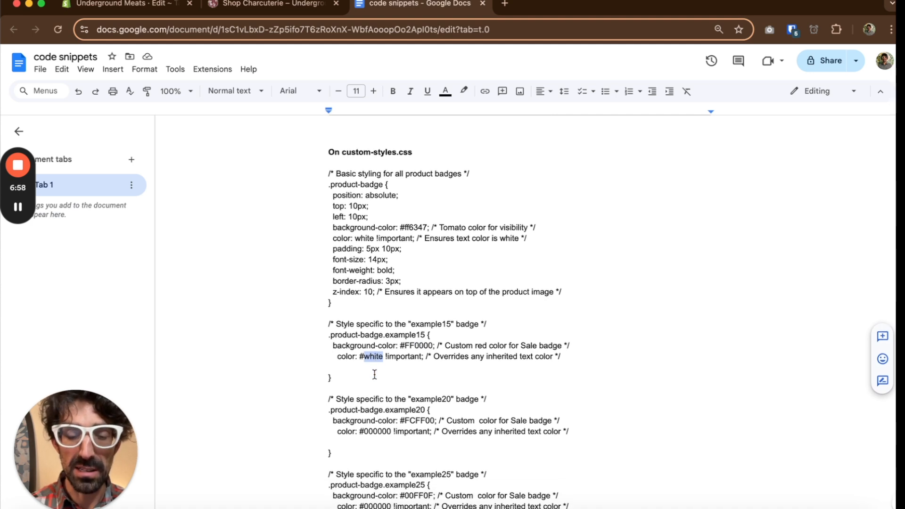
scroll(372, 366, down, 2)
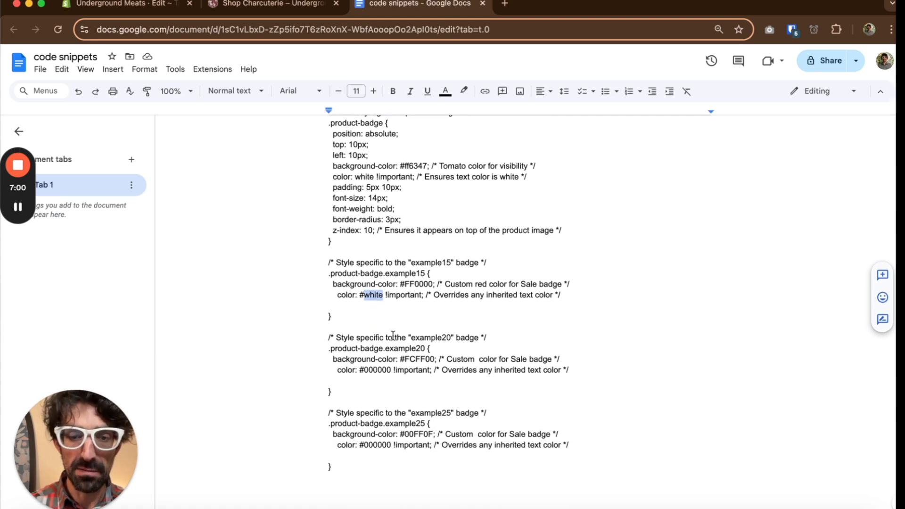
scroll(431, 408, up, 2)
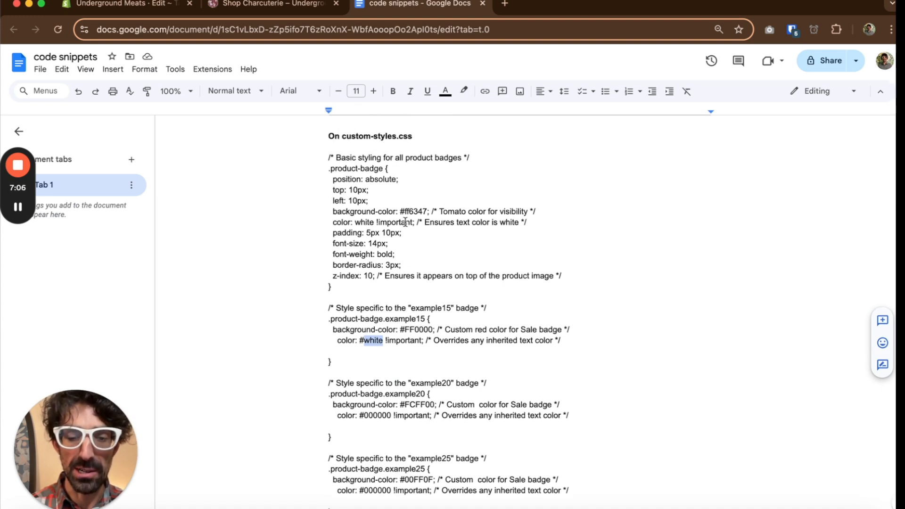
scroll(398, 330, down, 1)
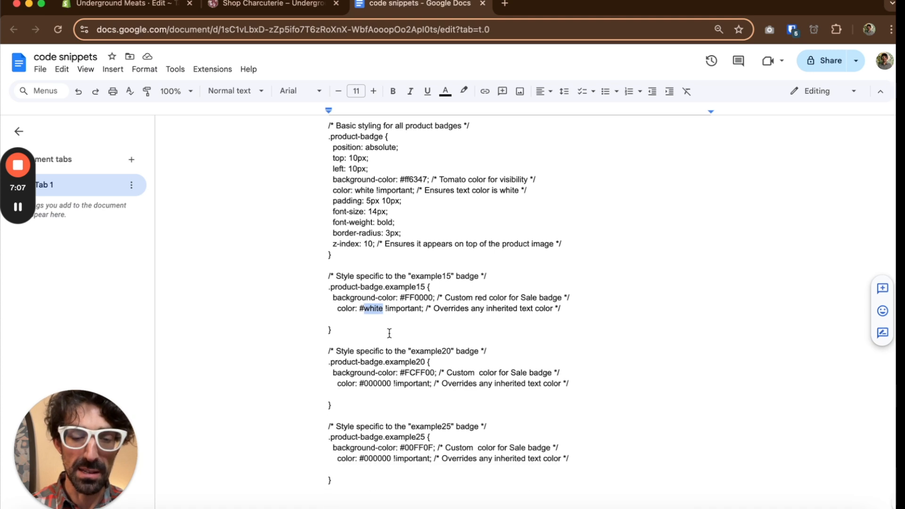
Step: Copy all the product badge CSS from the doc to the end of custom-styles.css in the theme code editor and save the file
click(355, 478)
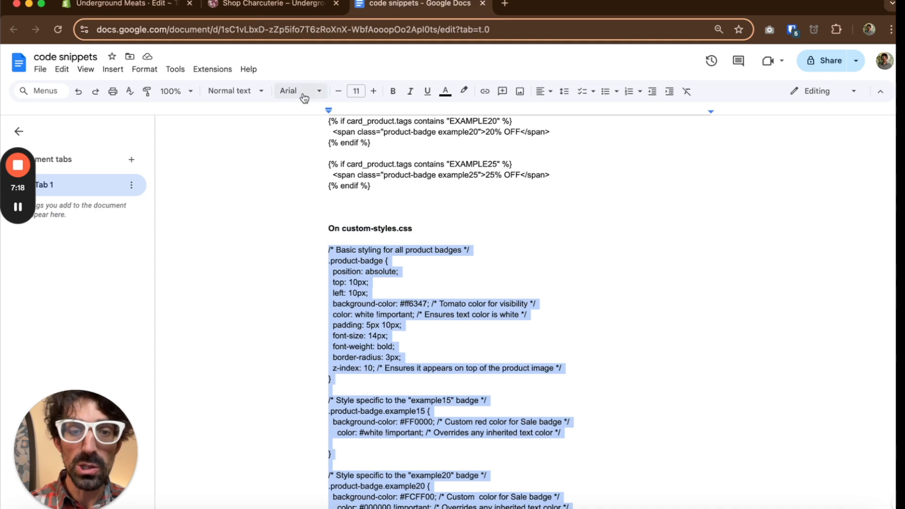
click(154, 4)
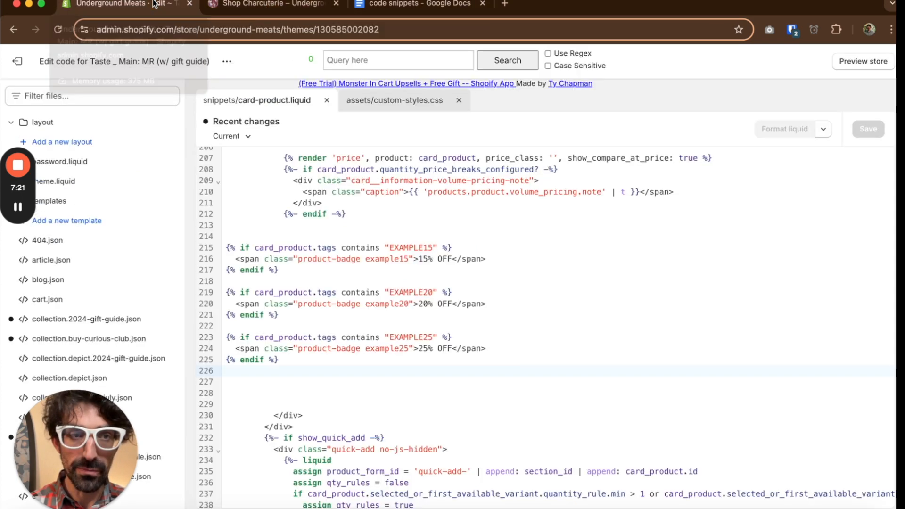
click(380, 102)
scroll(371, 264, down, 15)
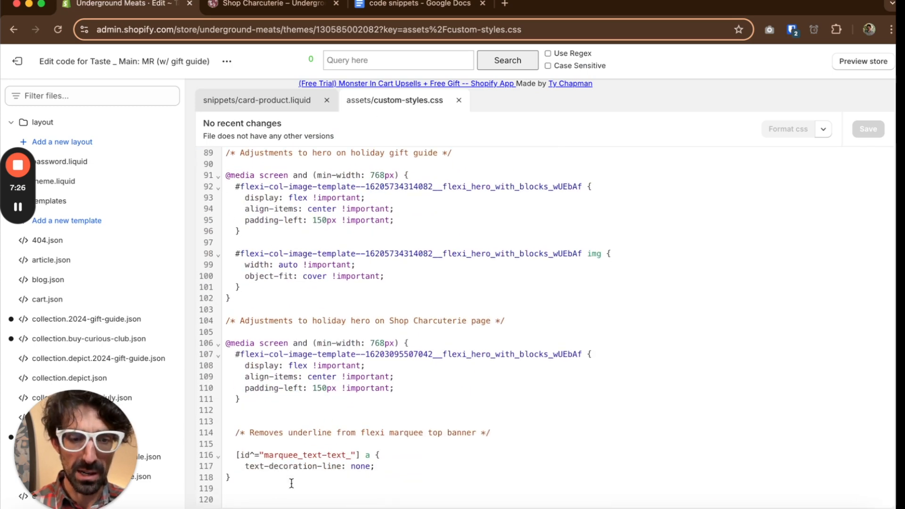
click(277, 504)
key(super+v)
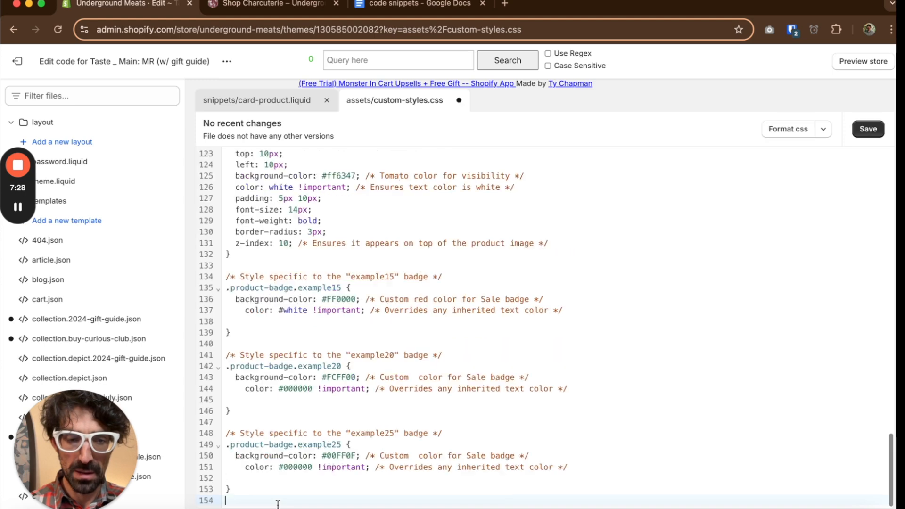
scroll(306, 317, up, 5)
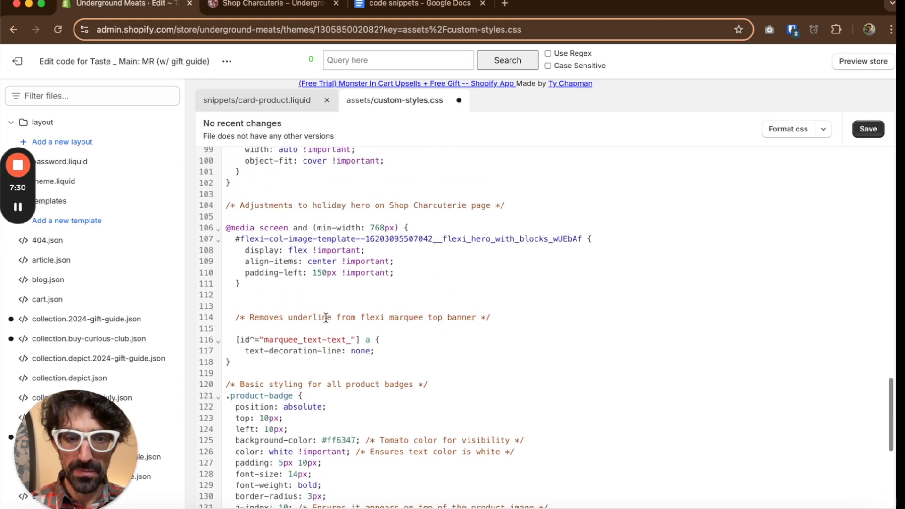
click(866, 130)
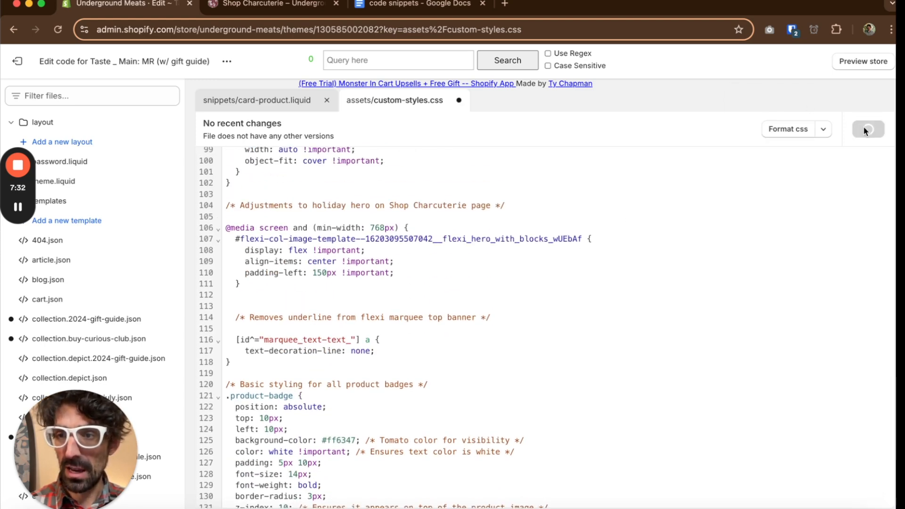
Step: Reload the storefront's Shop Charcuterie collection, examine the styled sale badges across all product images, and open the cart
click(284, 4)
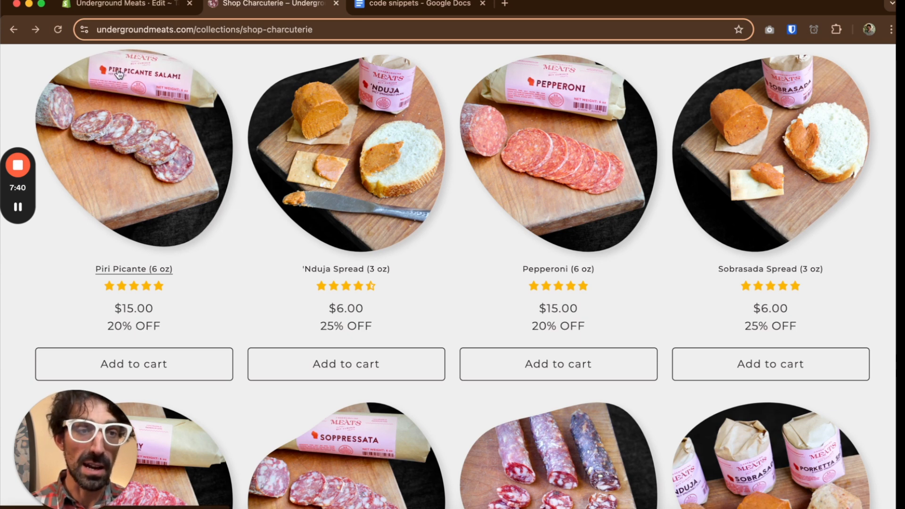
click(59, 30)
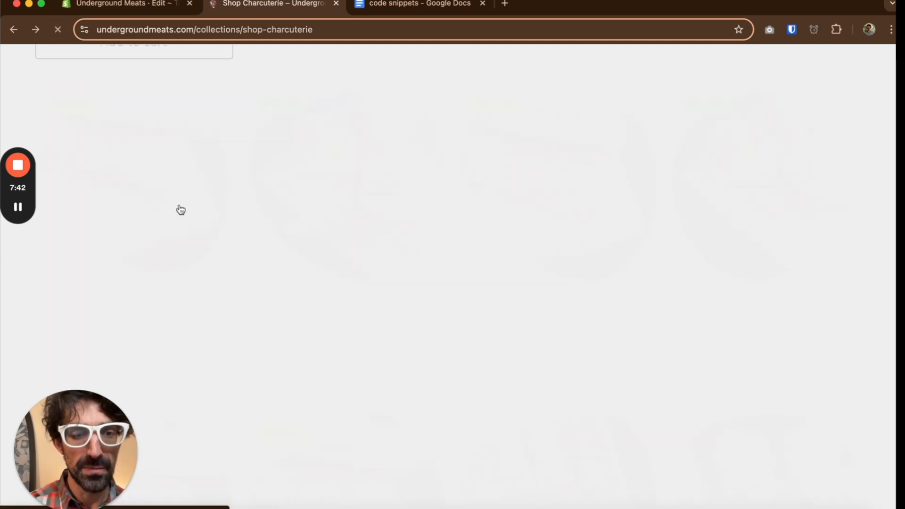
scroll(257, 160, up, 5)
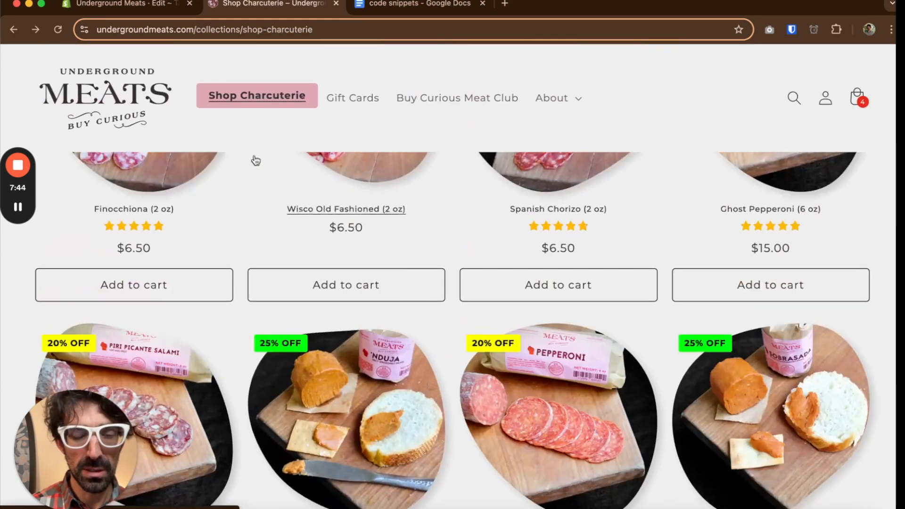
scroll(246, 228, up, 5)
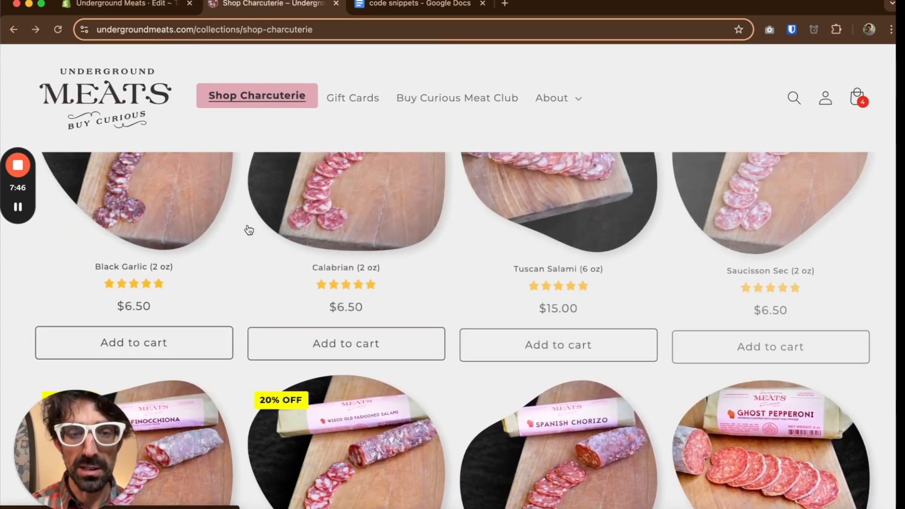
scroll(249, 229, down, 1)
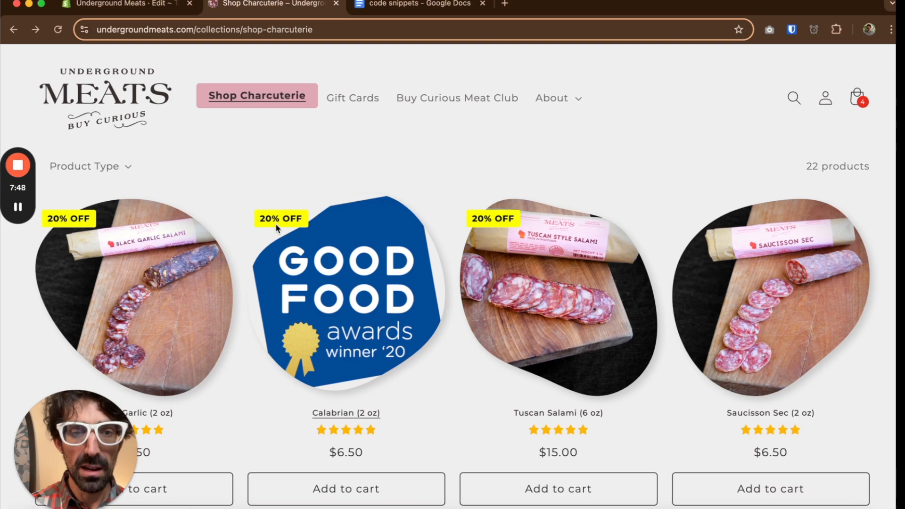
scroll(275, 222, down, 20)
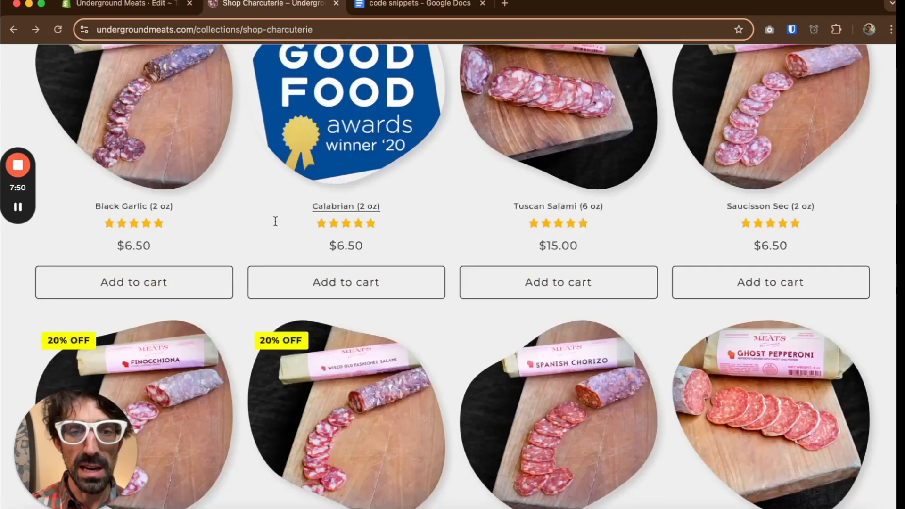
scroll(278, 213, up, 5)
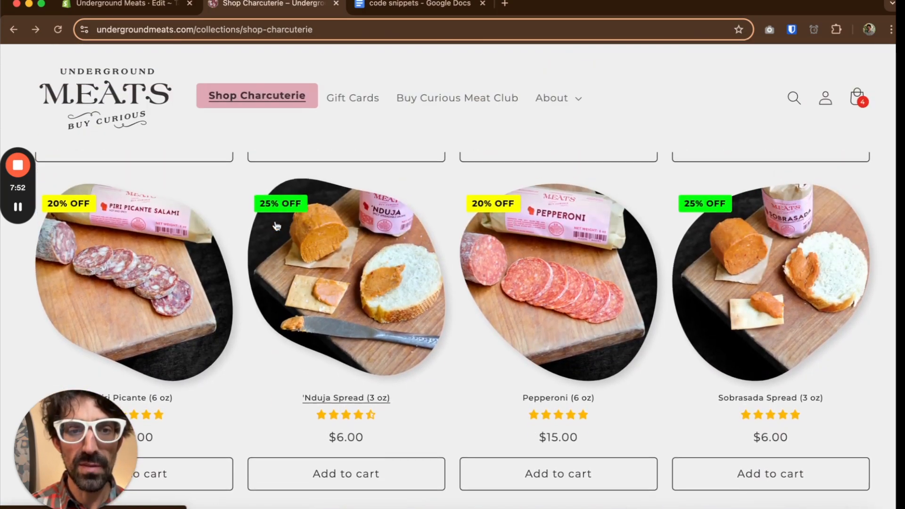
scroll(282, 283, down, 15)
scroll(282, 282, down, 5)
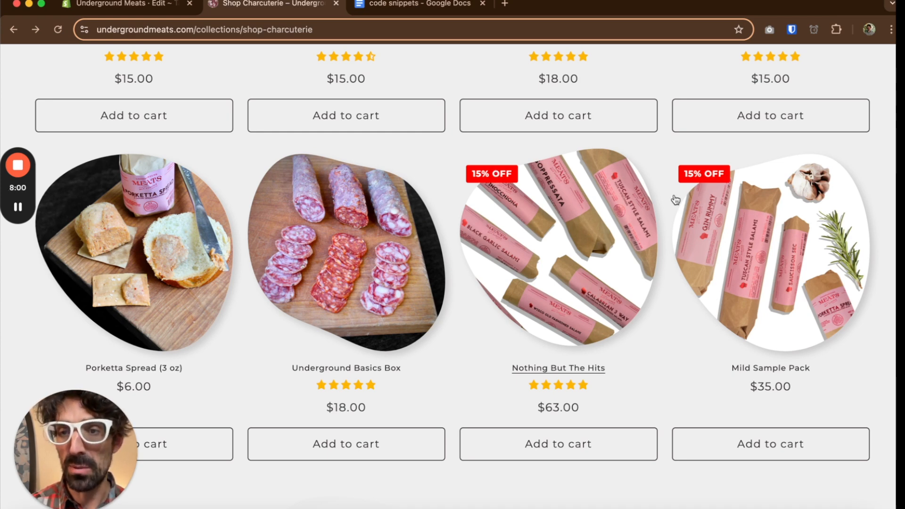
scroll(700, 177, up, 10)
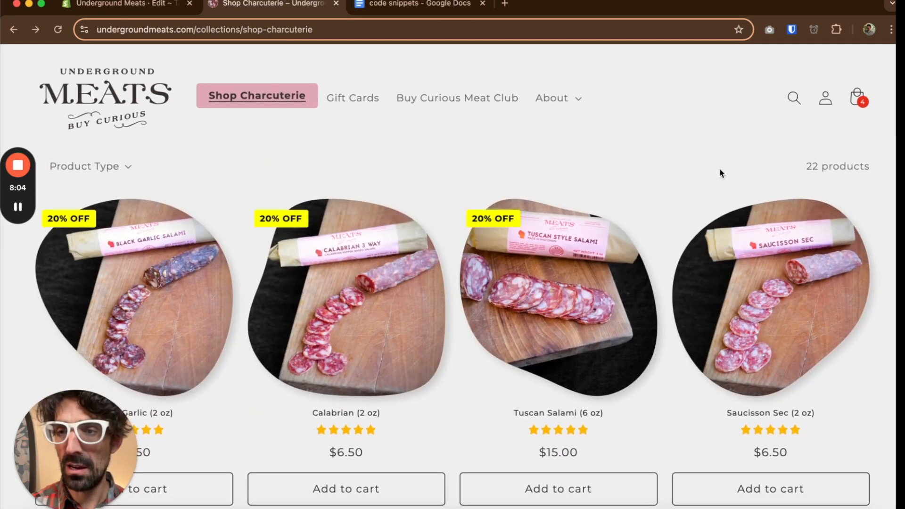
click(855, 110)
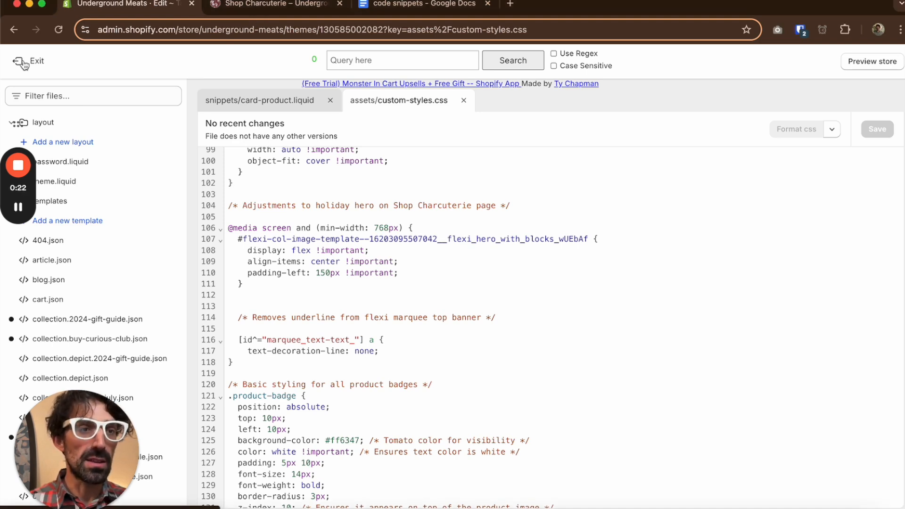
Step: Exit the code editor, customize the current theme Taste _ Main: MR (w/ gift guide) and open its Default collection template
click(24, 64)
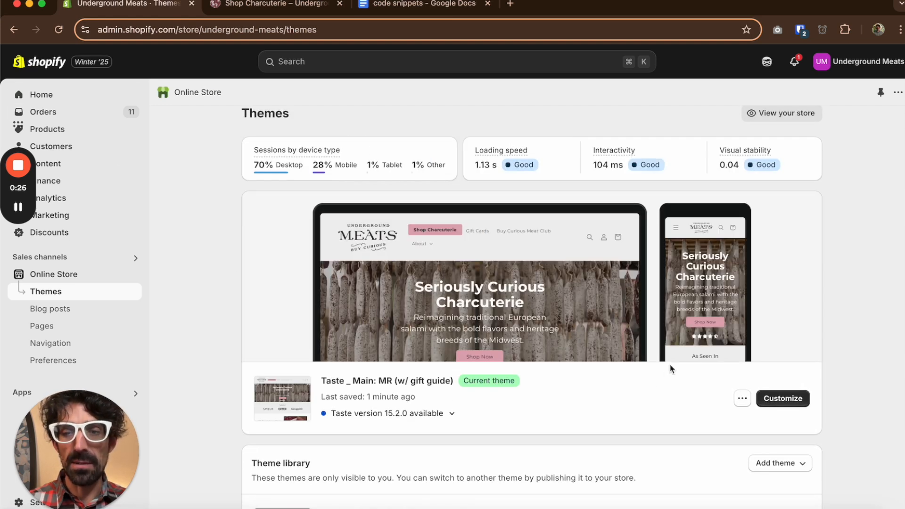
click(770, 399)
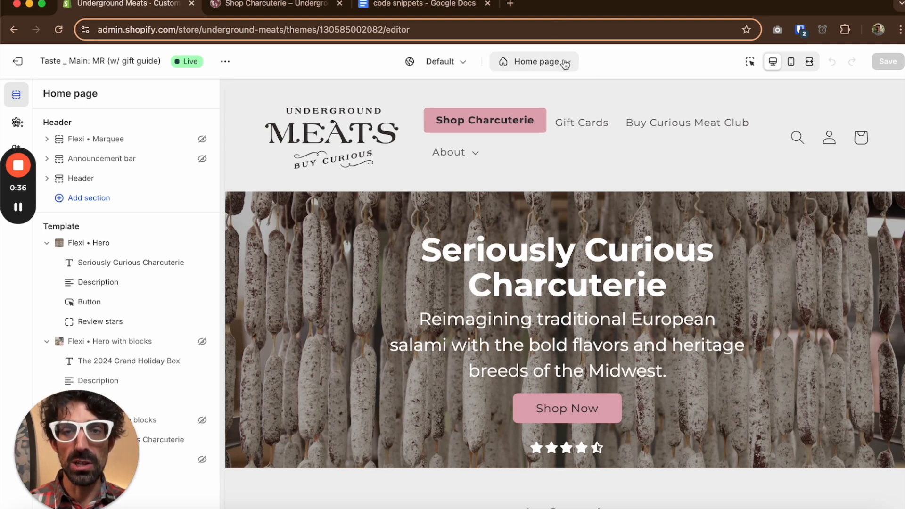
click(565, 64)
click(507, 153)
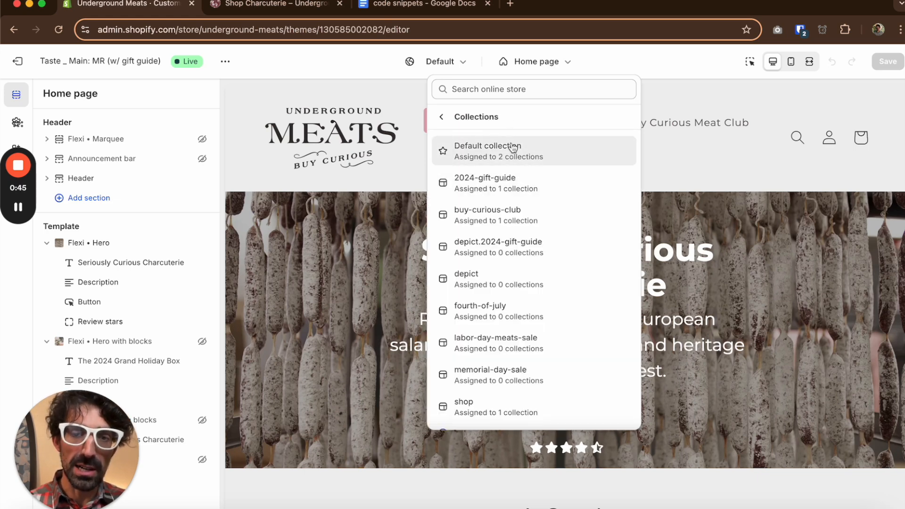
click(512, 148)
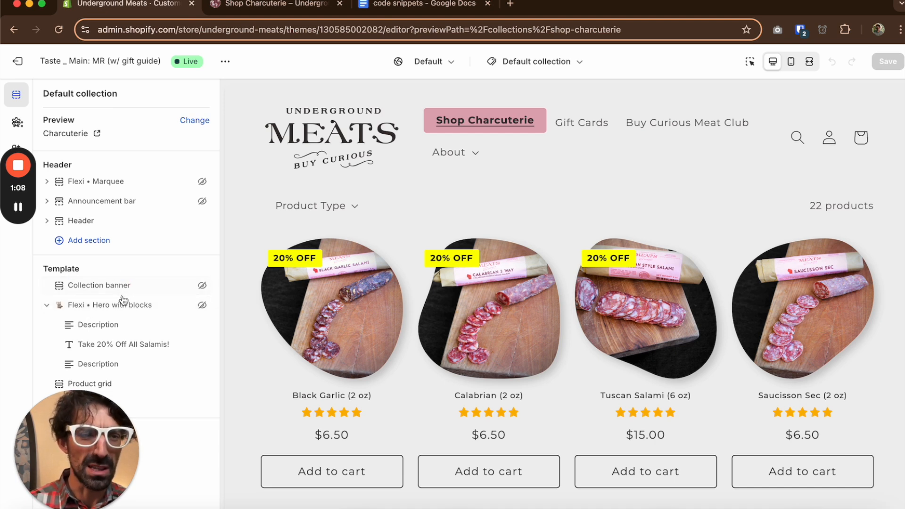
Step: Unhide the Flexi Hero with blocks section in the Default collection template and review the banner in the preview
click(201, 306)
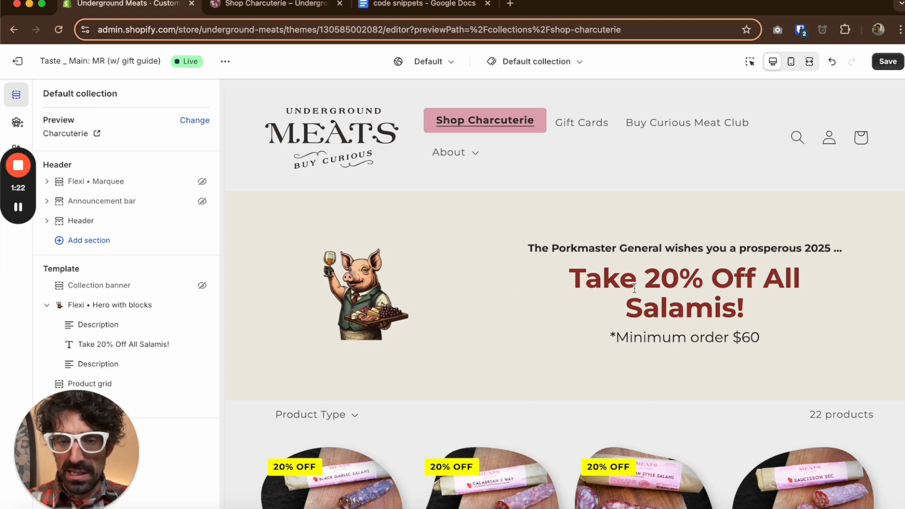
scroll(635, 288, down, 1)
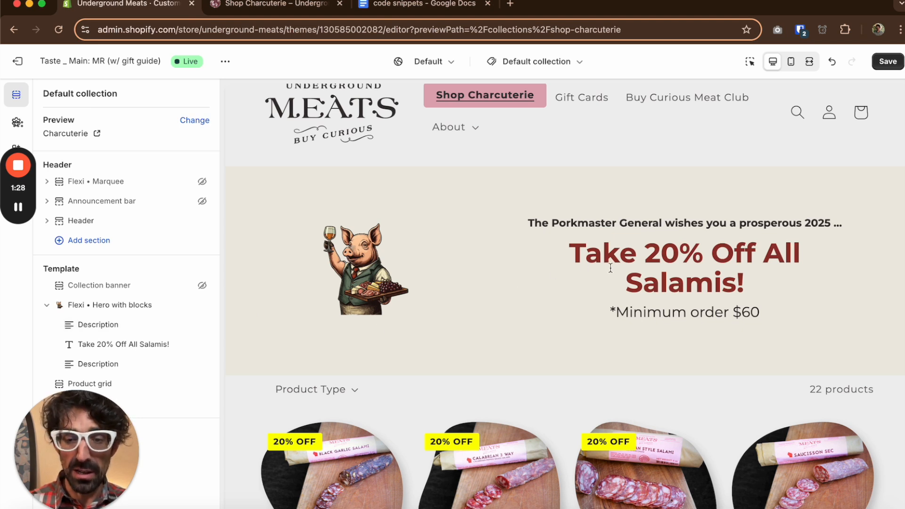
scroll(610, 268, down, 3)
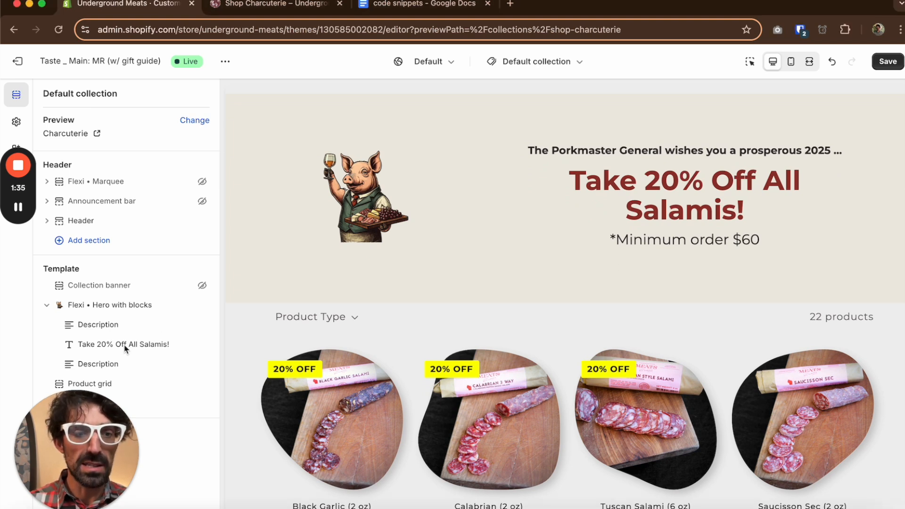
Step: Change the hero banner's heading text to "Take up to 25% Off Select Salamis and Bundles!"
click(124, 345)
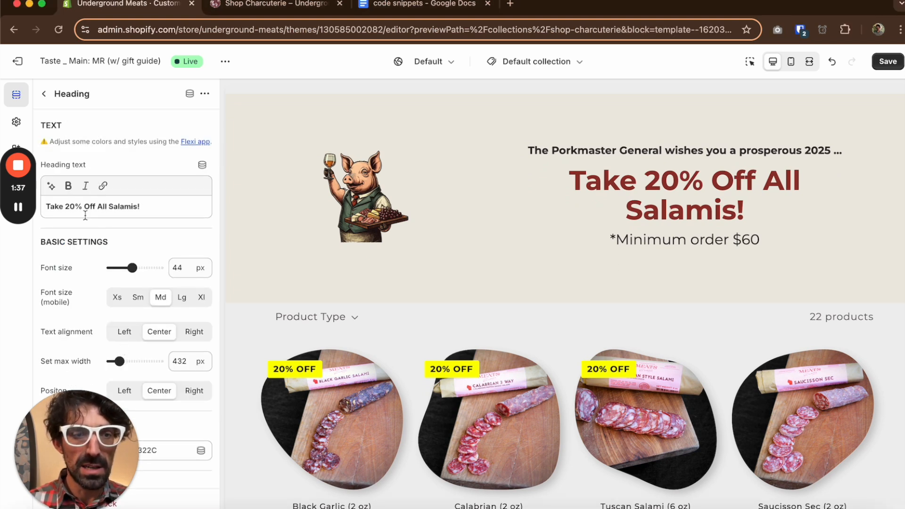
click(66, 207)
text(up to)
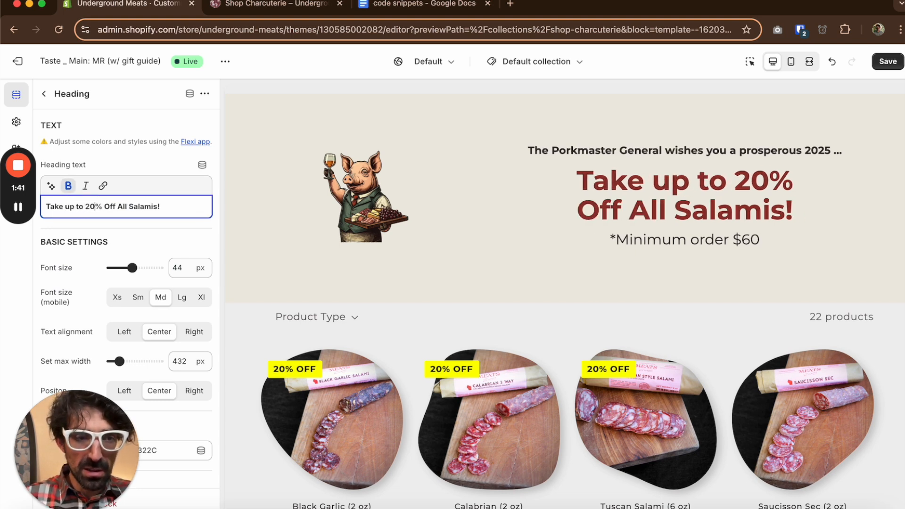
key(BackSpace)
text(5)
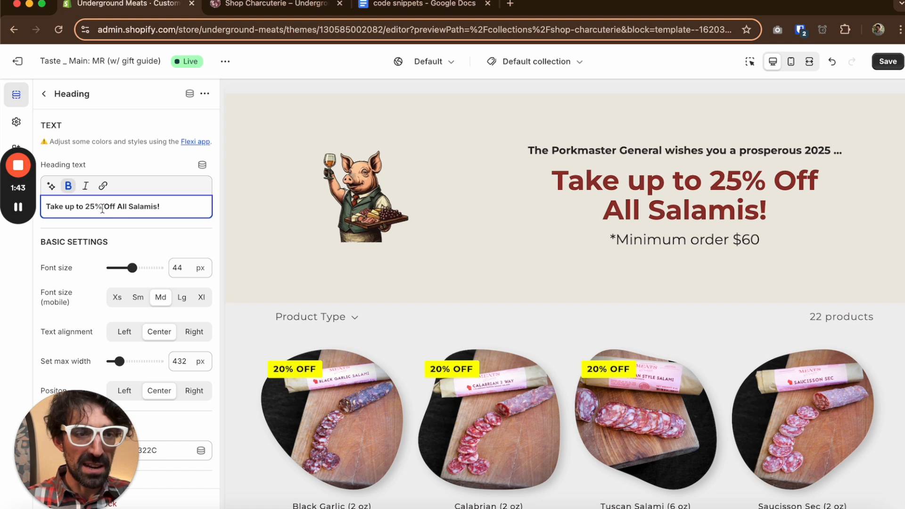
double_click(121, 207)
text(Select)
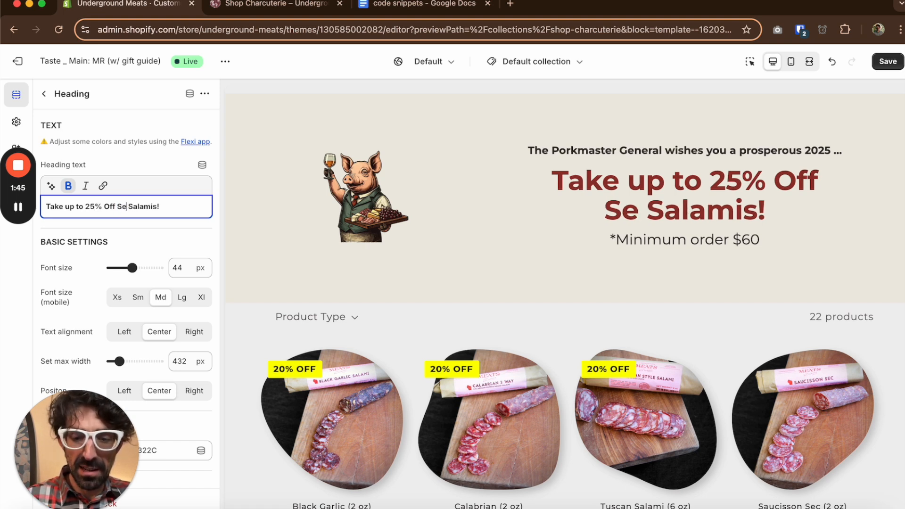
click(172, 207)
text(and )
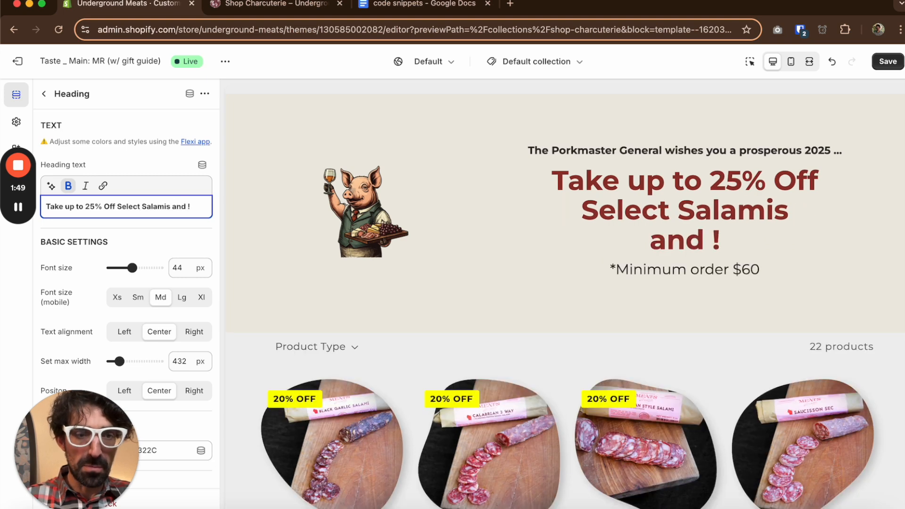
text(Bundles)
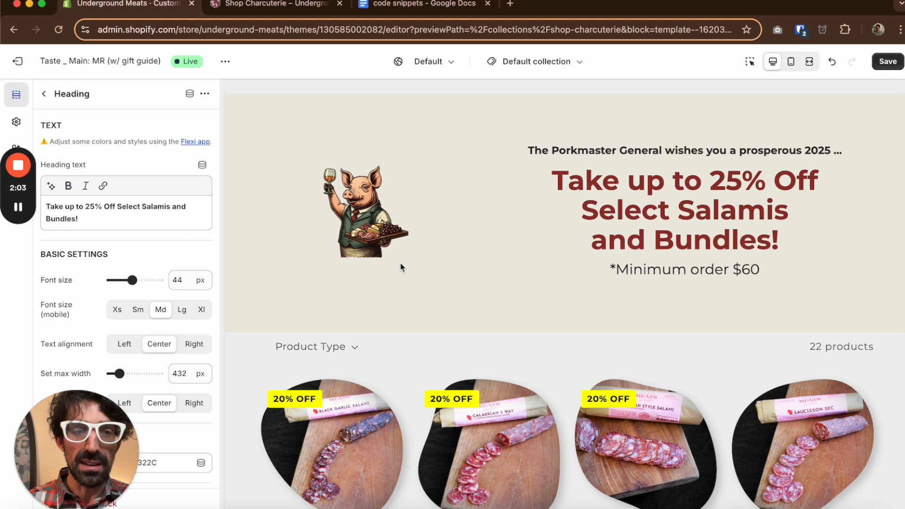
Step: Review the minimum order line and the product grid in the collection preview, and save the template changes
triple_click(656, 268)
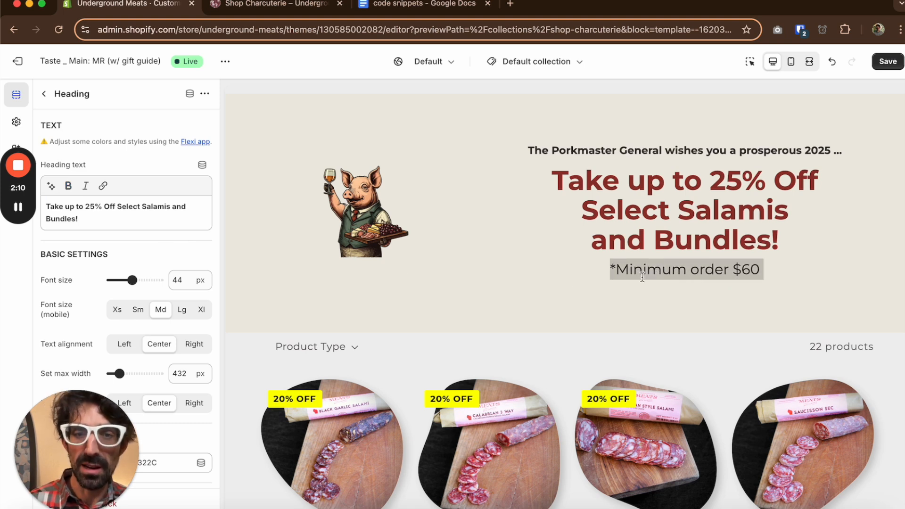
scroll(642, 277, down, 2)
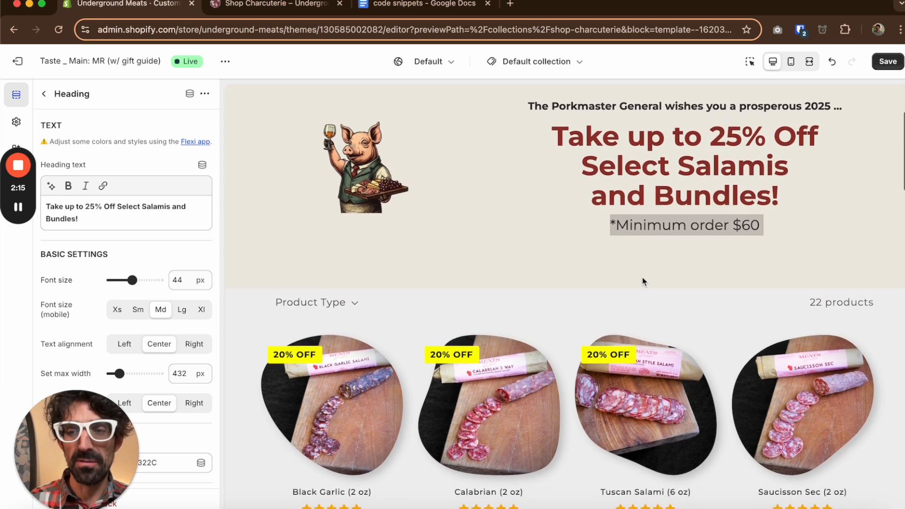
scroll(643, 282, down, 1)
scroll(643, 281, down, 2)
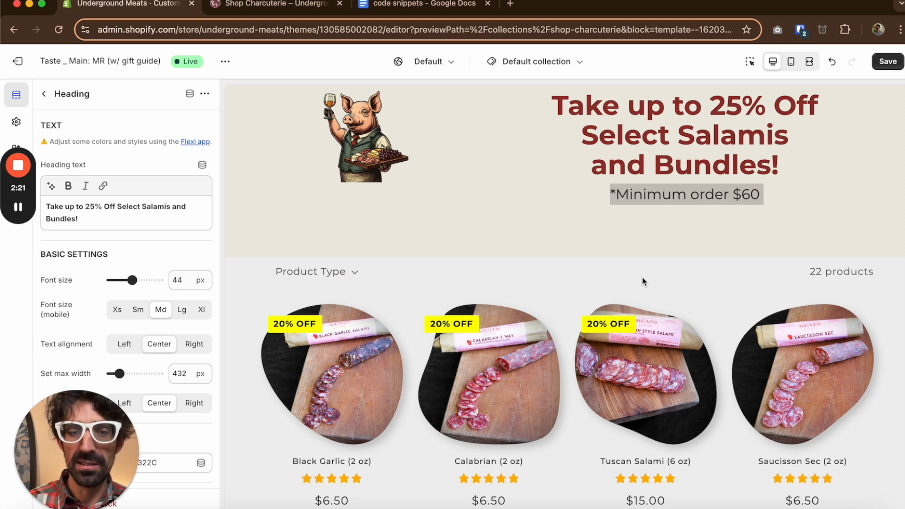
scroll(643, 282, down, 2)
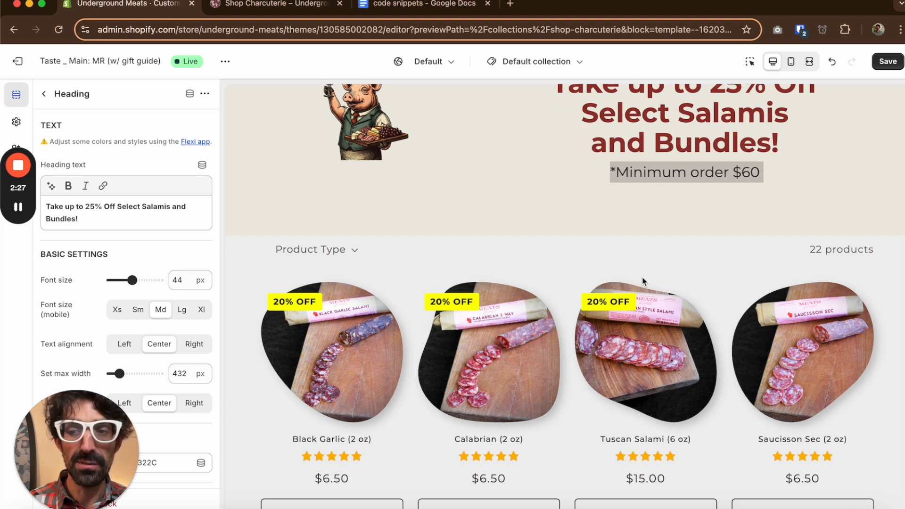
scroll(643, 281, down, 4)
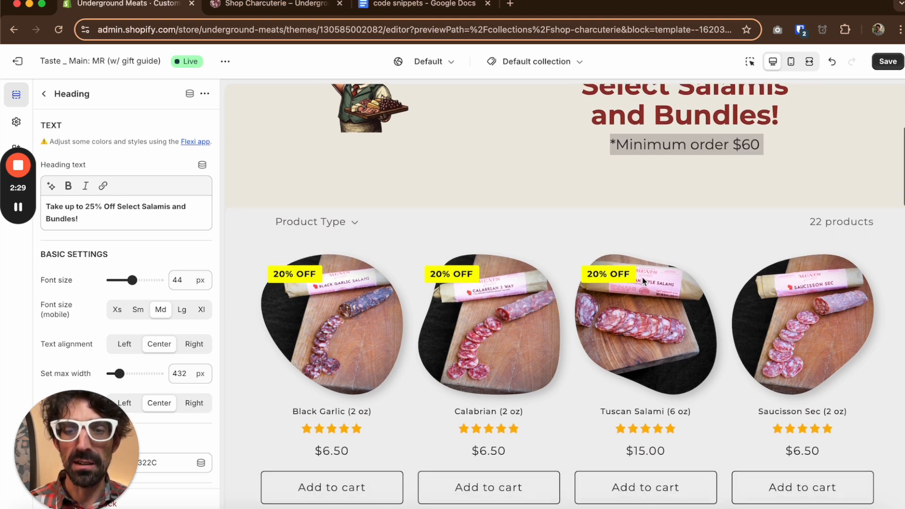
click(887, 61)
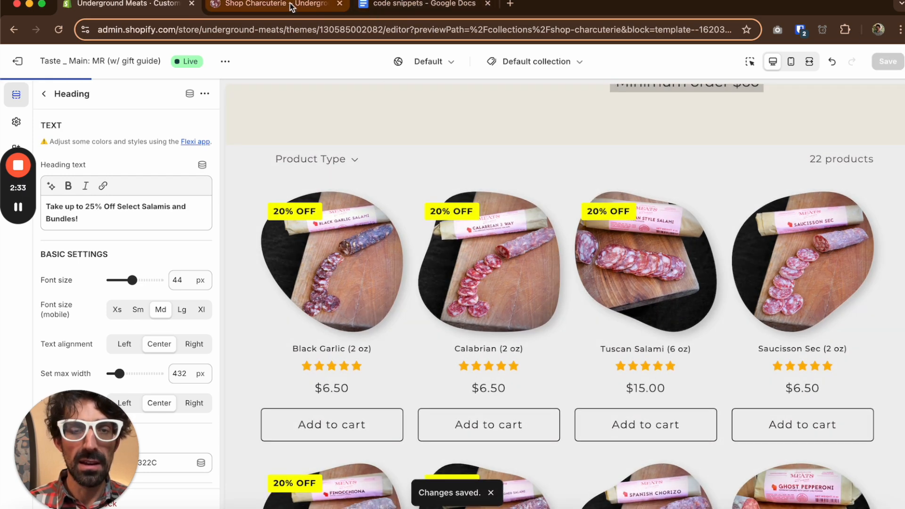
Step: Reload the storefront's Shop Charcuterie collection and examine the live hero banner together with the badged products below it
click(290, 7)
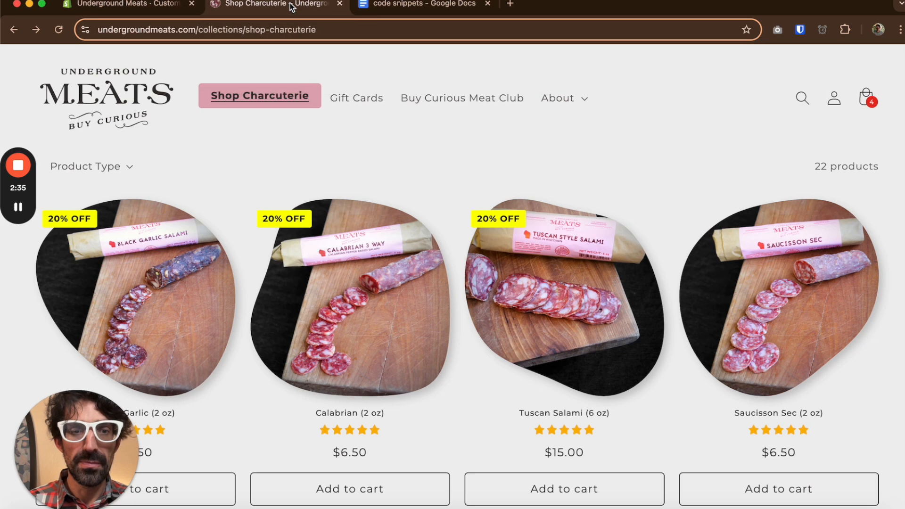
click(59, 30)
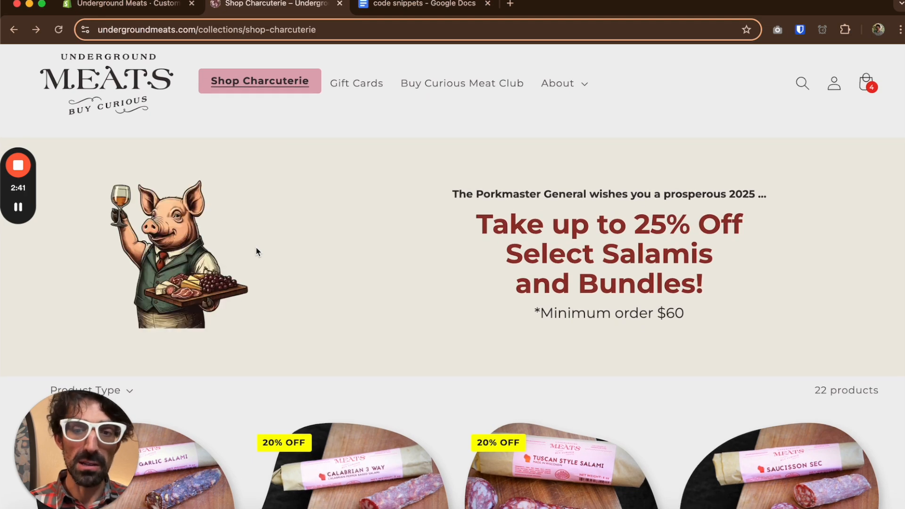
scroll(257, 252, down, 2)
scroll(258, 252, down, 2)
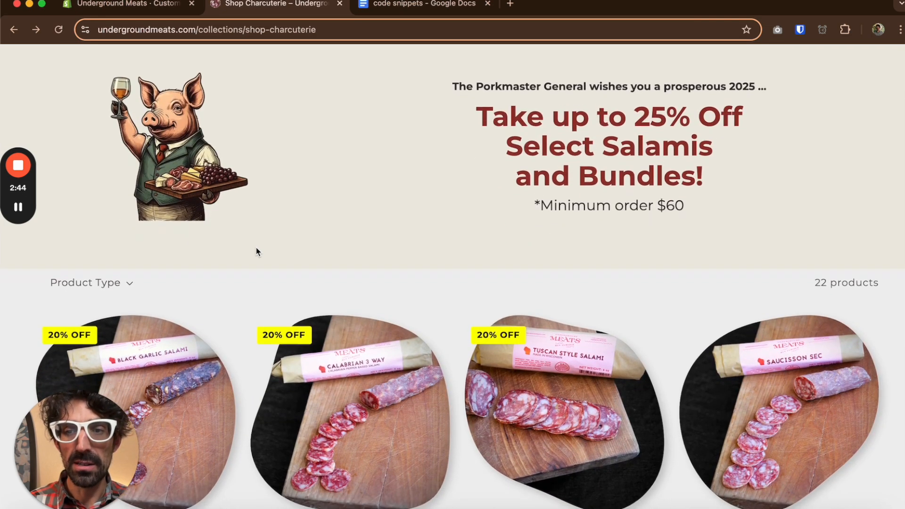
scroll(257, 252, down, 10)
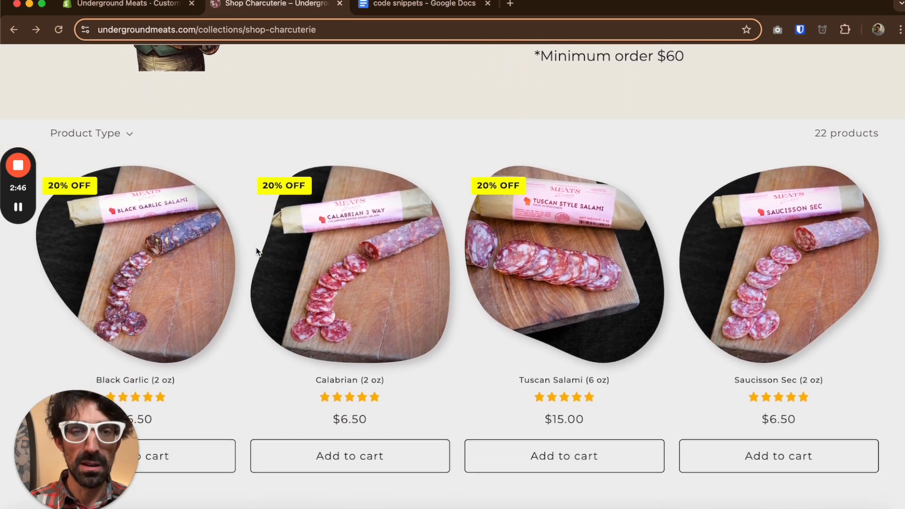
scroll(256, 252, up, 7)
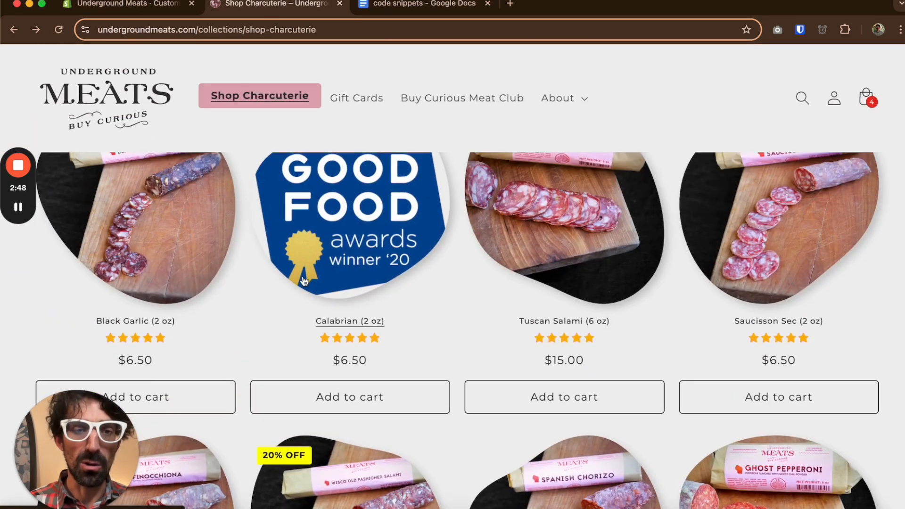
scroll(513, 278, up, 5)
scroll(514, 277, down, 4)
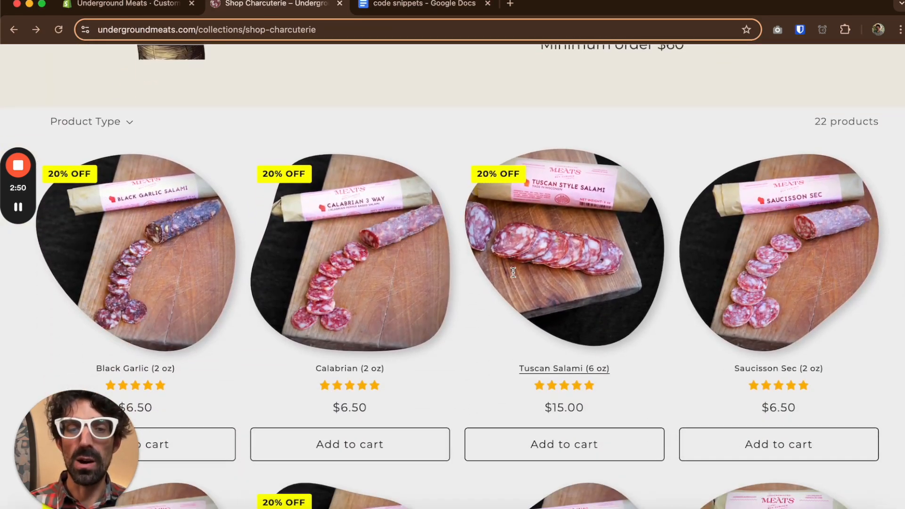